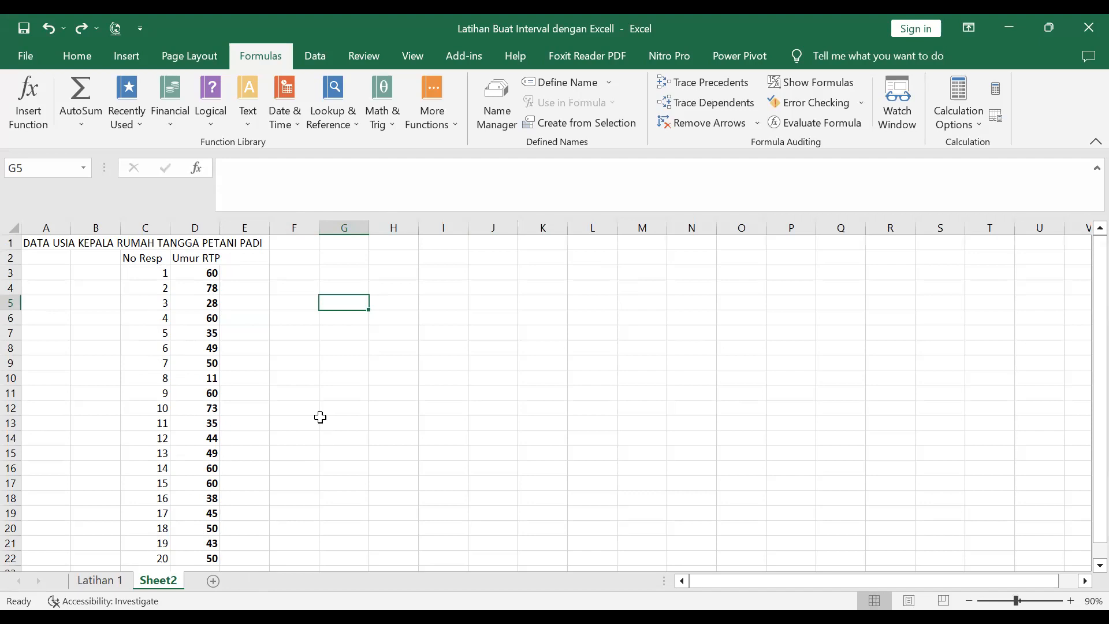
Label cell F3 "N" and enter 20 as its value in G3.
left_click(303, 269)
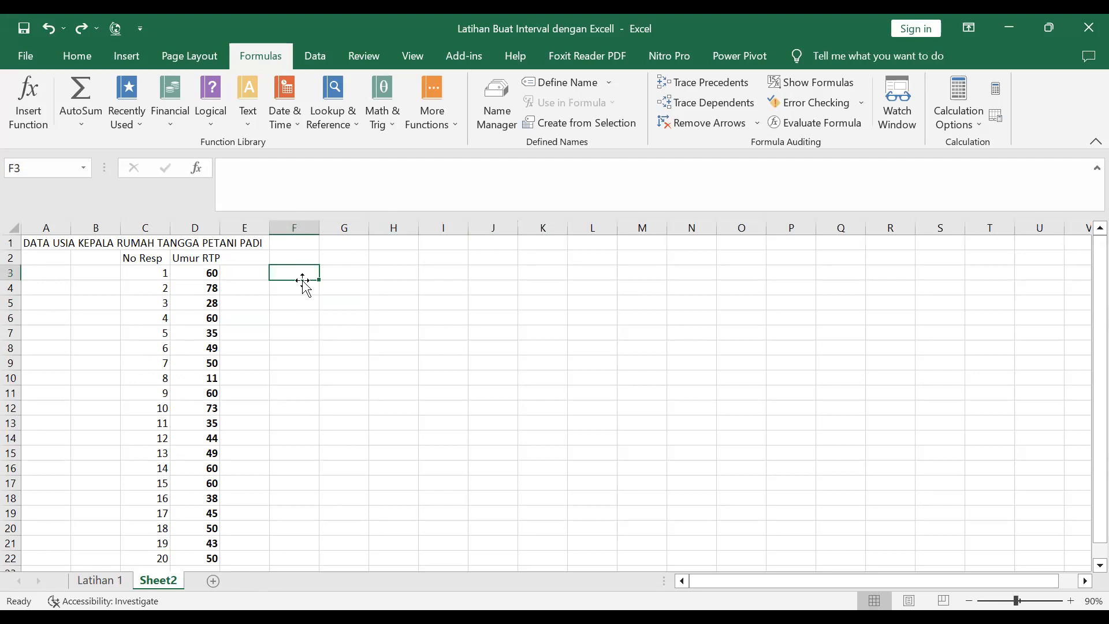
type("N")
key("Tab")
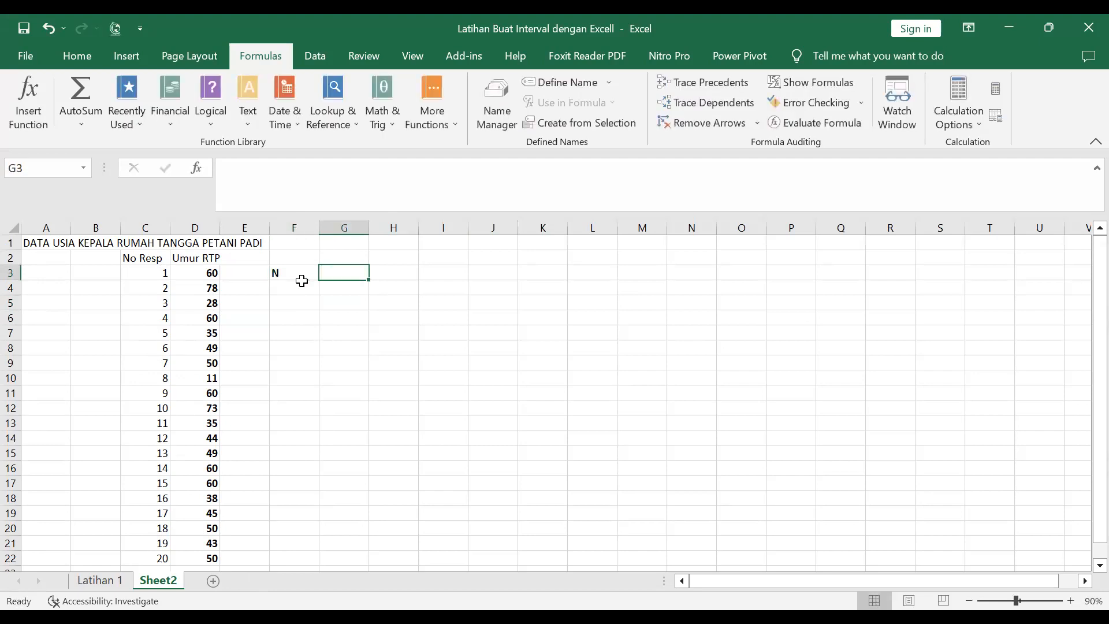
type("20")
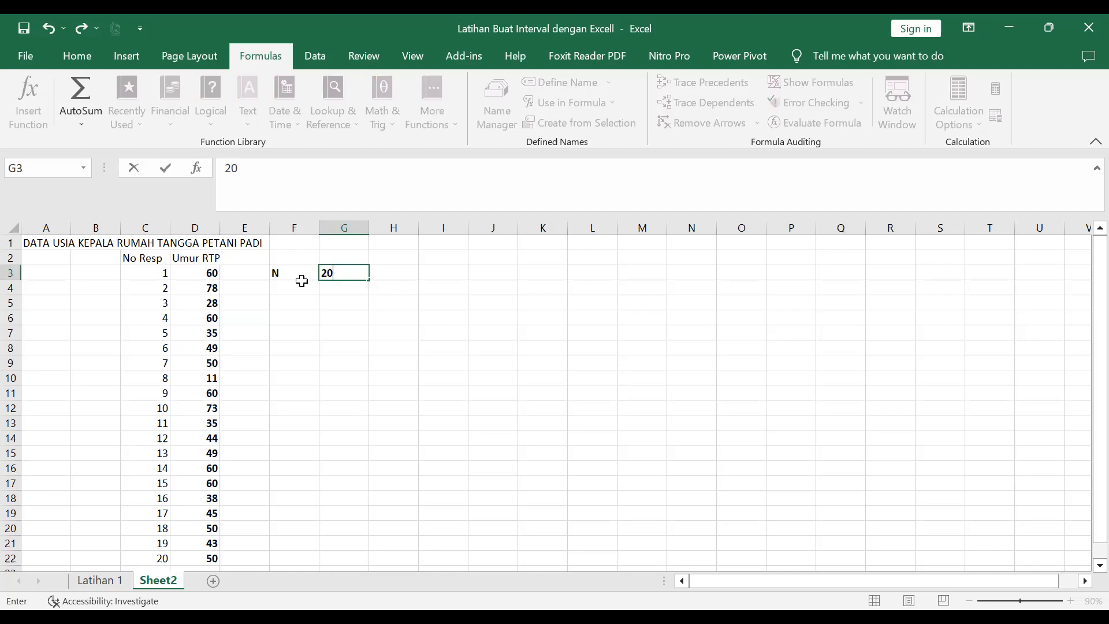
key("Return")
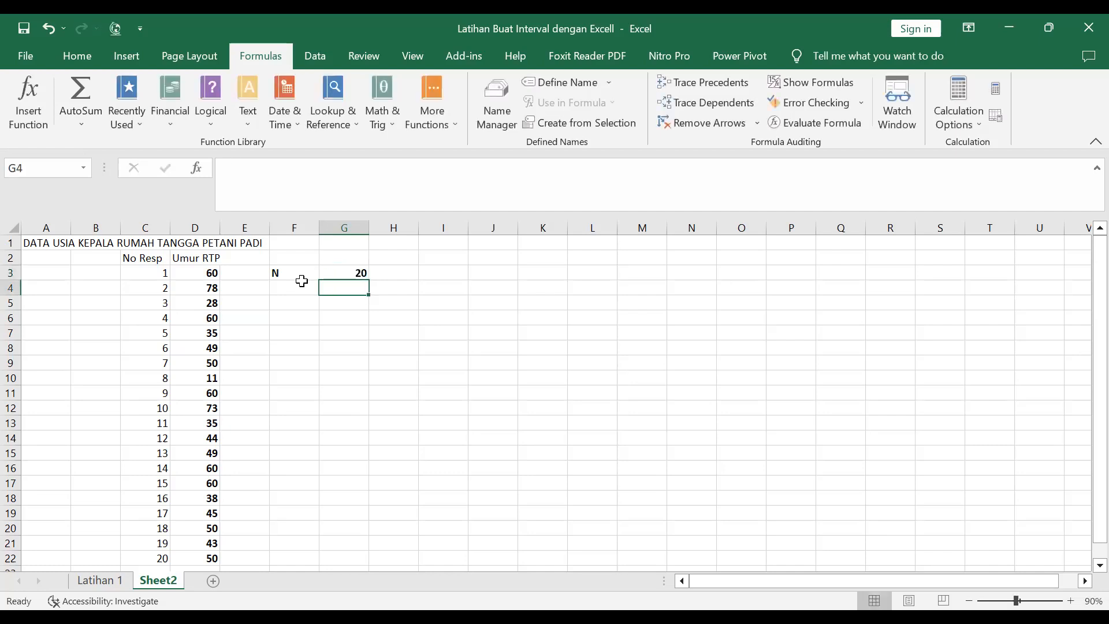
Add the labels "Xi min" in F4 and "Xi max" in F5 below the N label.
left_click(294, 290)
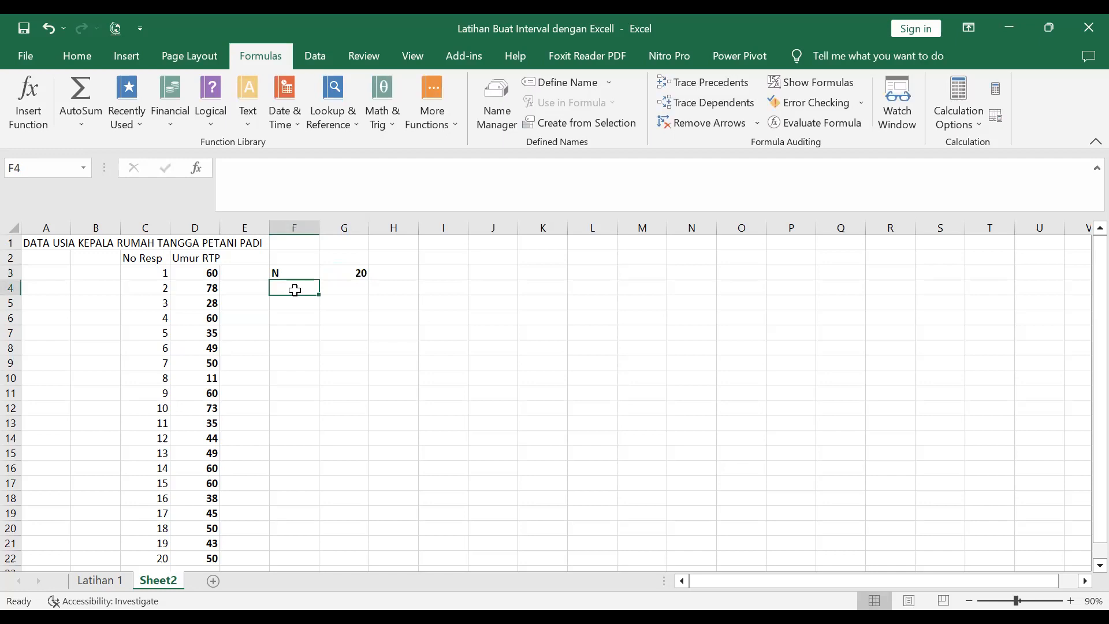
type("Xi min")
key("Tab")
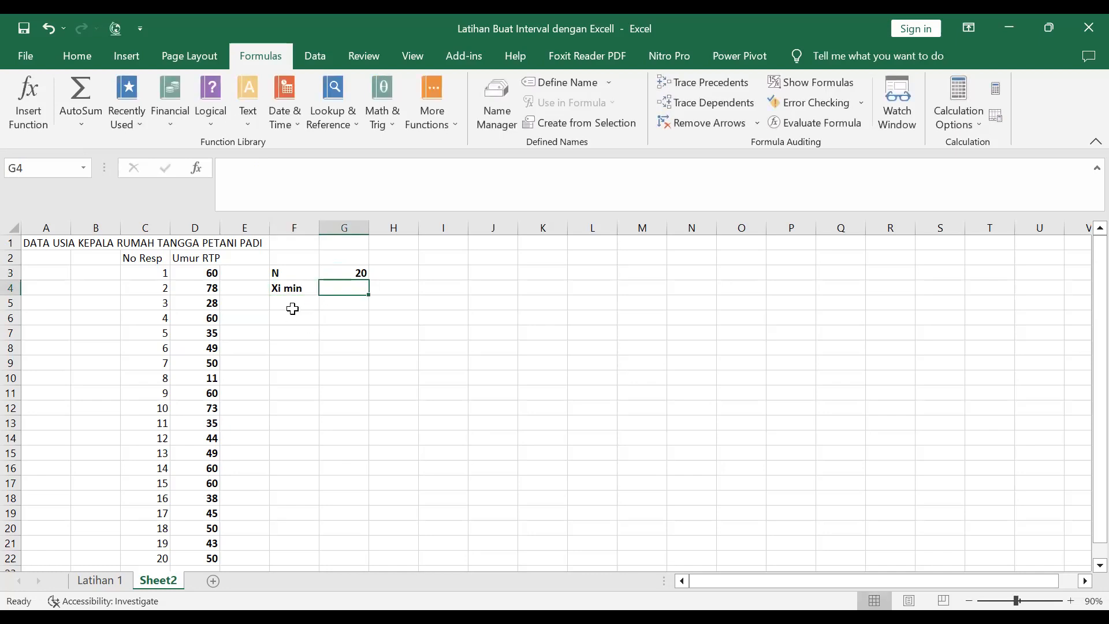
left_click(285, 304)
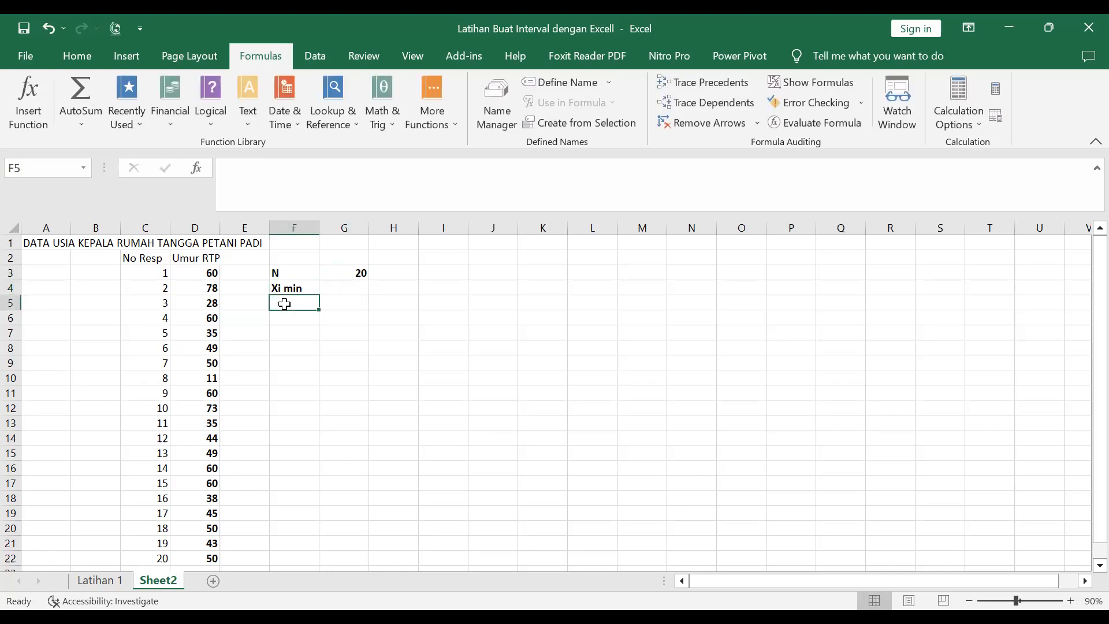
type("Xi")
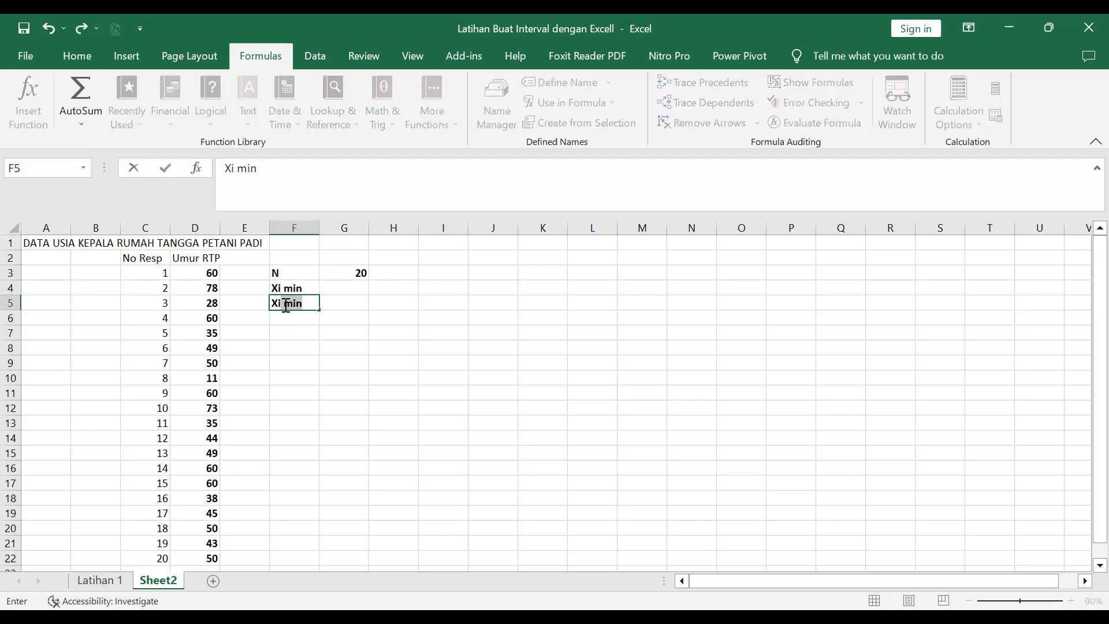
type(" max")
Calculate the minimum age in G4 with the MIN function over D3:D22.
left_click(358, 292)
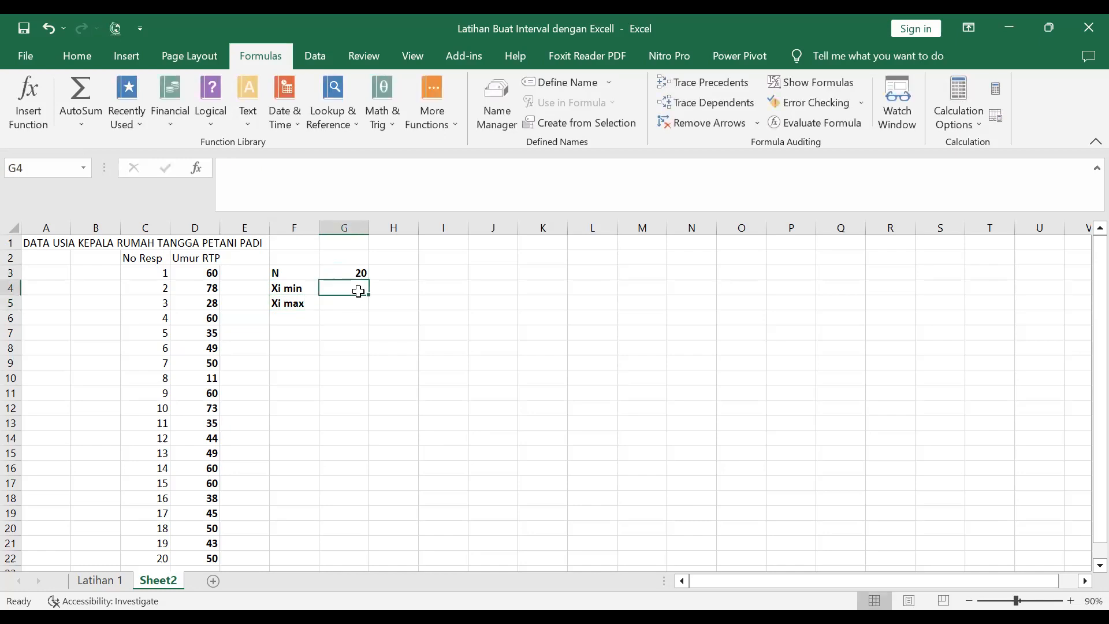
type("=")
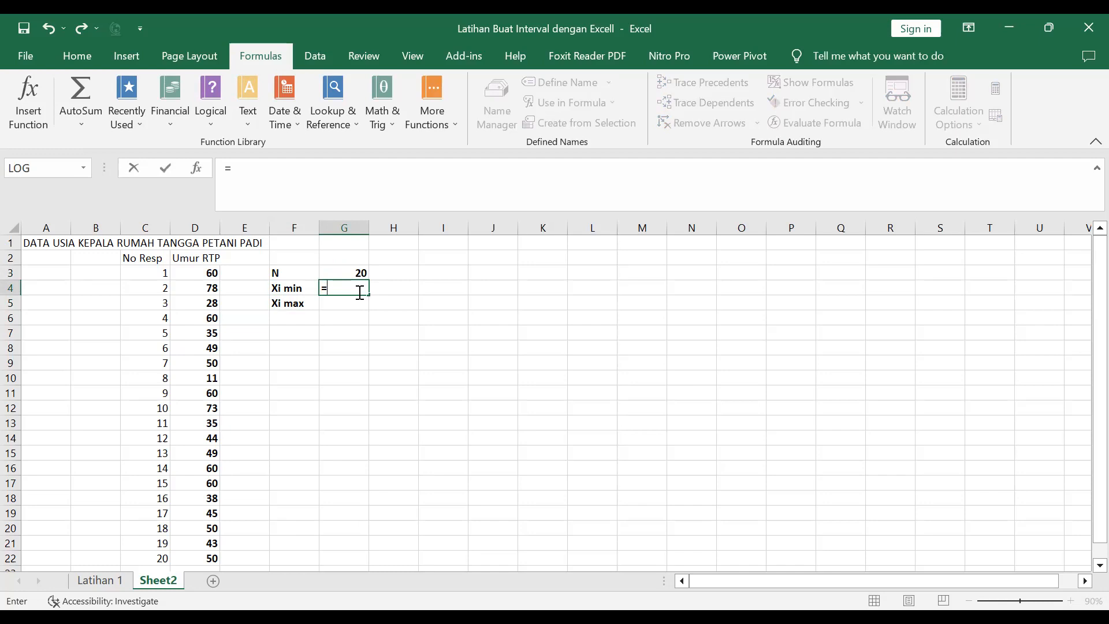
type("min")
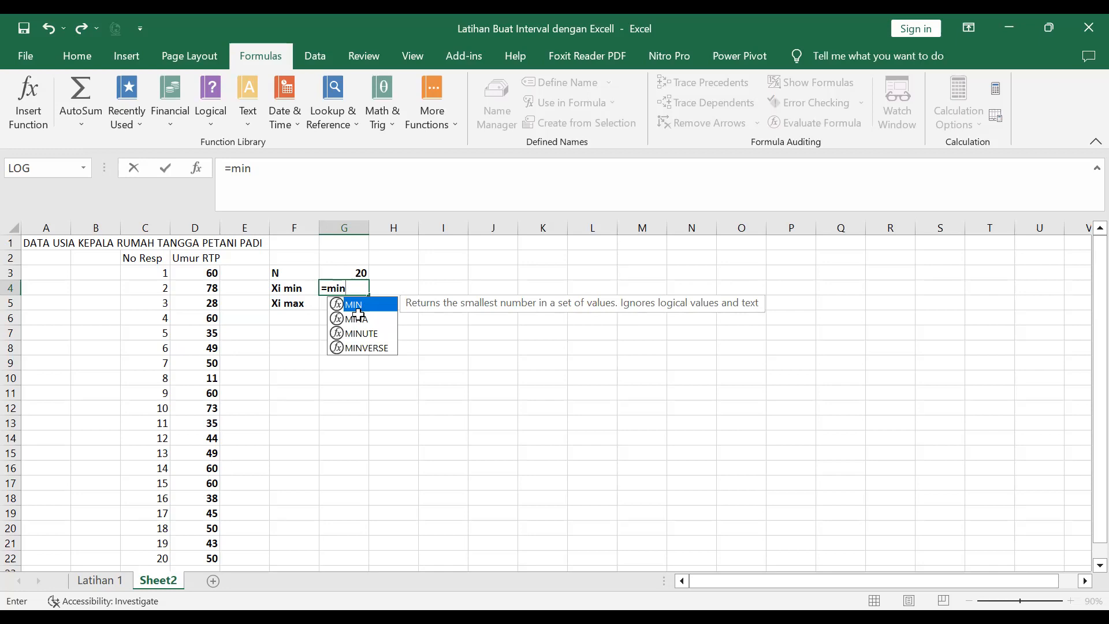
double_click(360, 306)
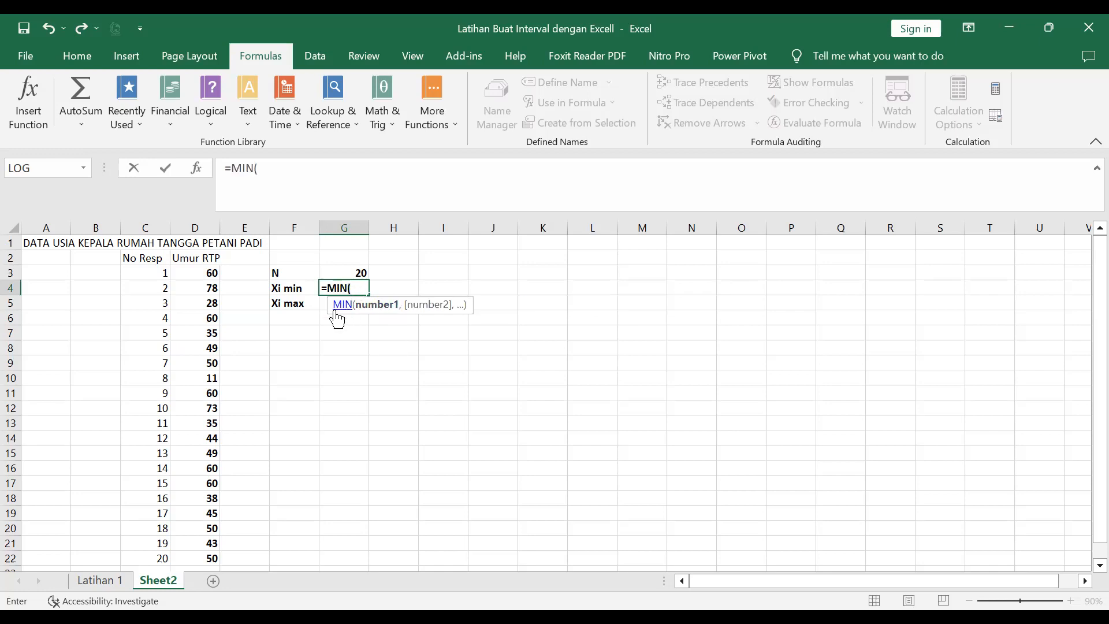
left_click(205, 277)
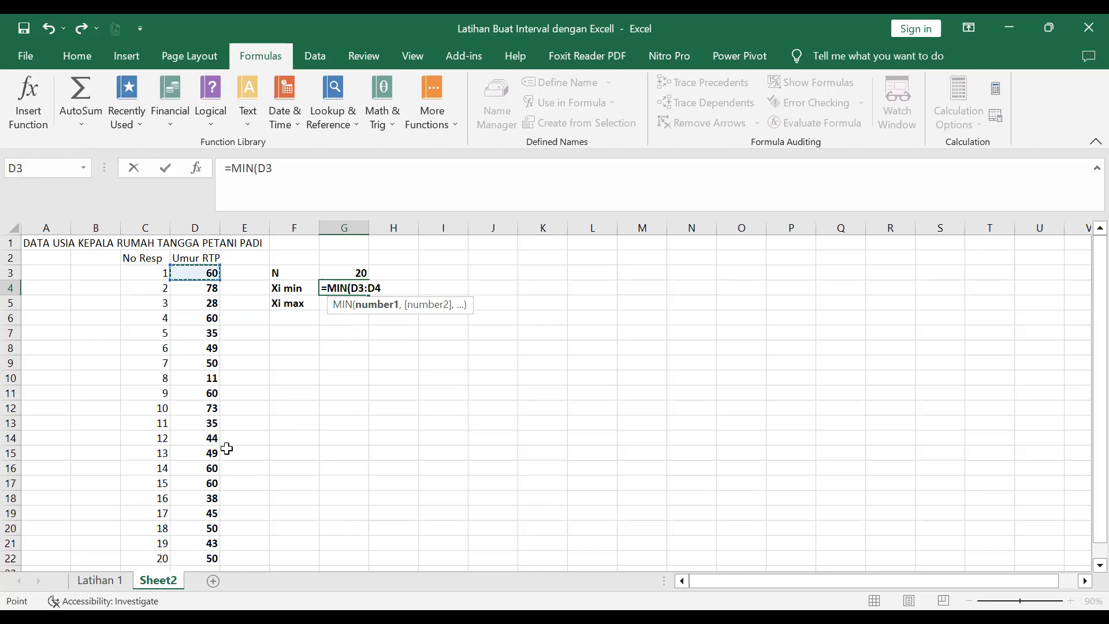
key("ctrl+shift+Down")
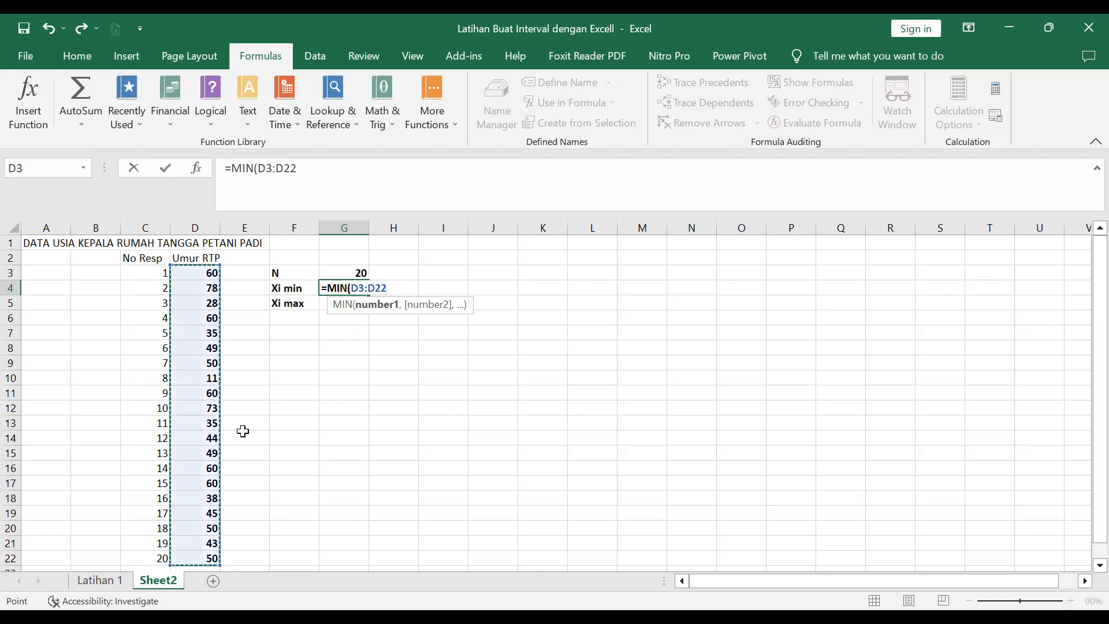
key("Return")
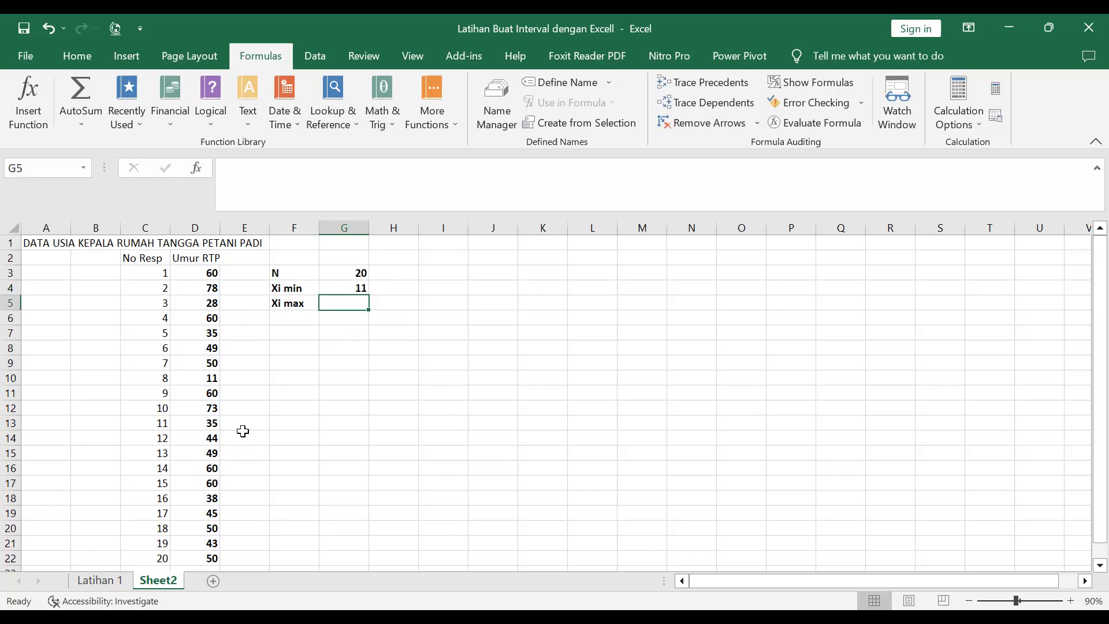
Calculate the maximum age in G5 with the MAX function over D3:D22.
type("=")
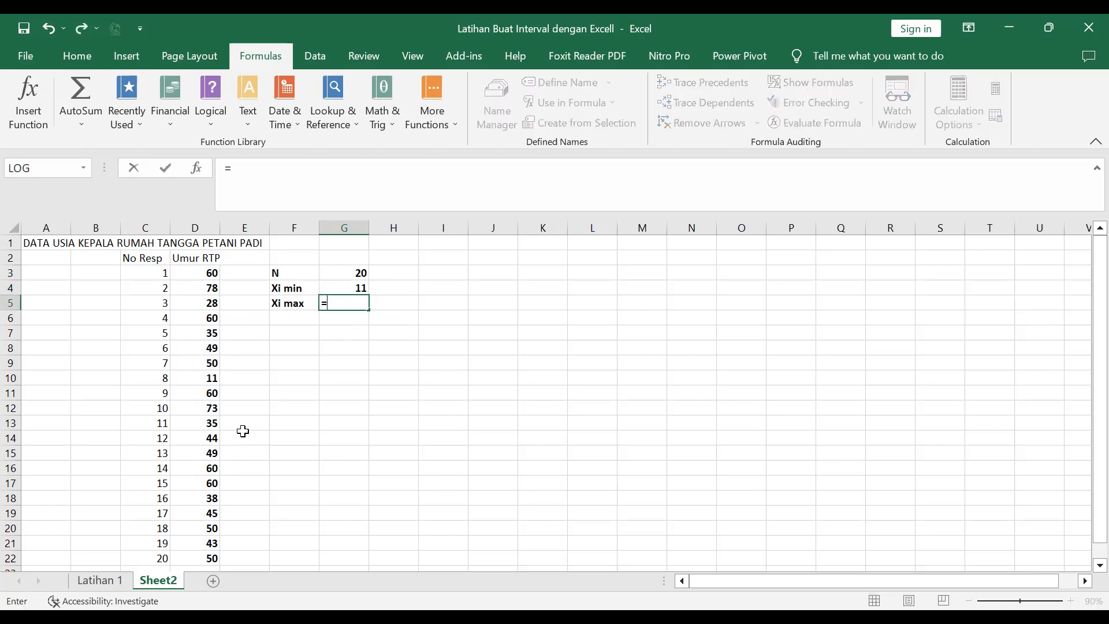
type("max")
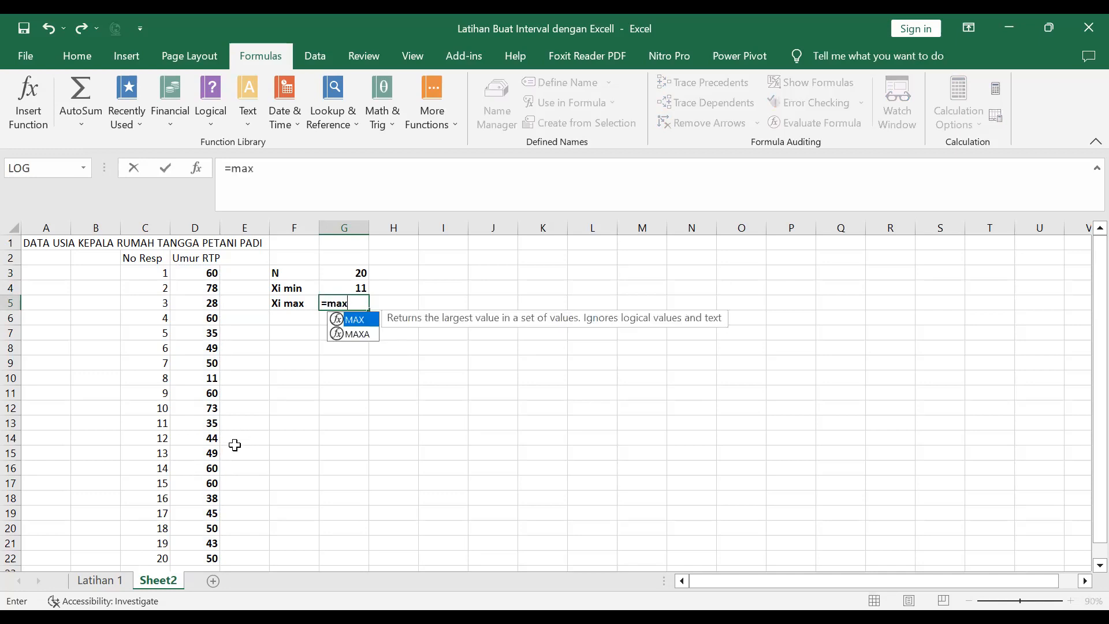
double_click(361, 321)
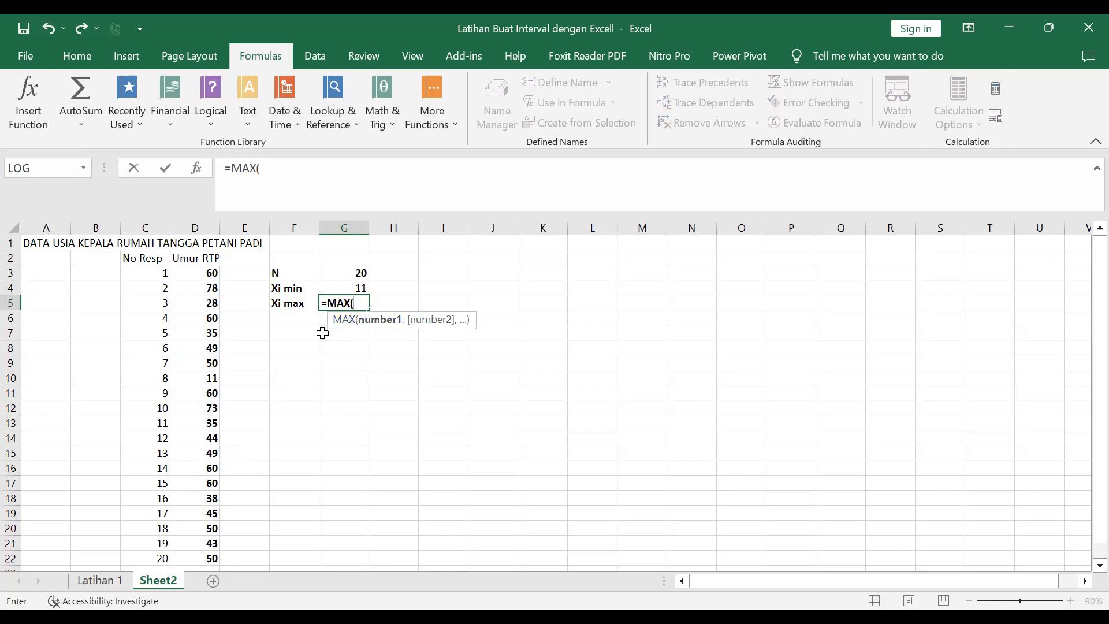
left_click(206, 272)
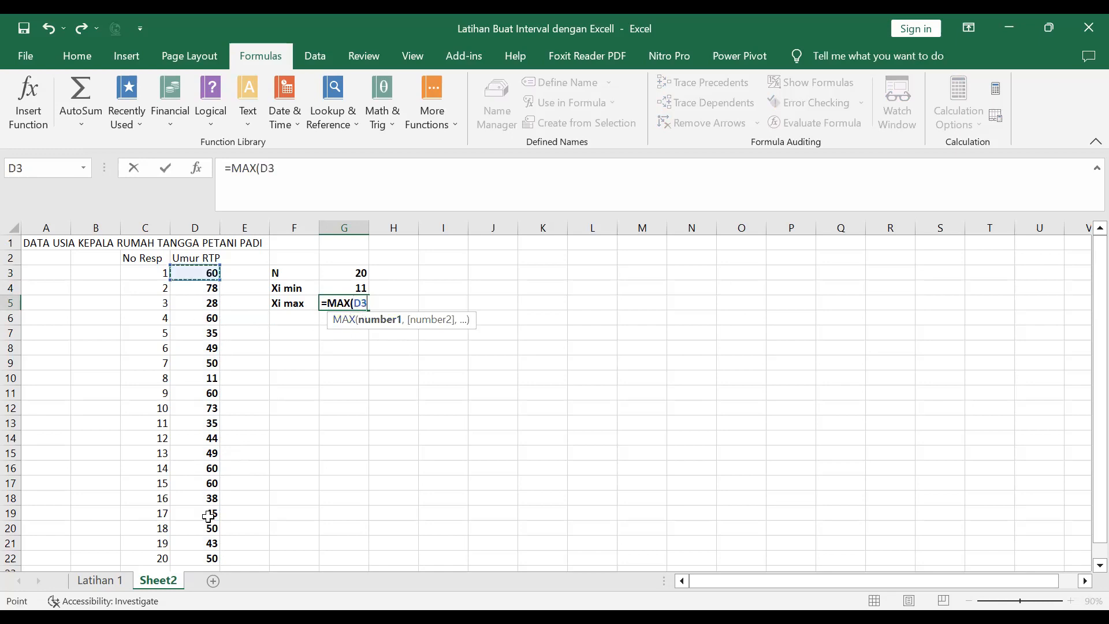
left_click(199, 556, "shift")
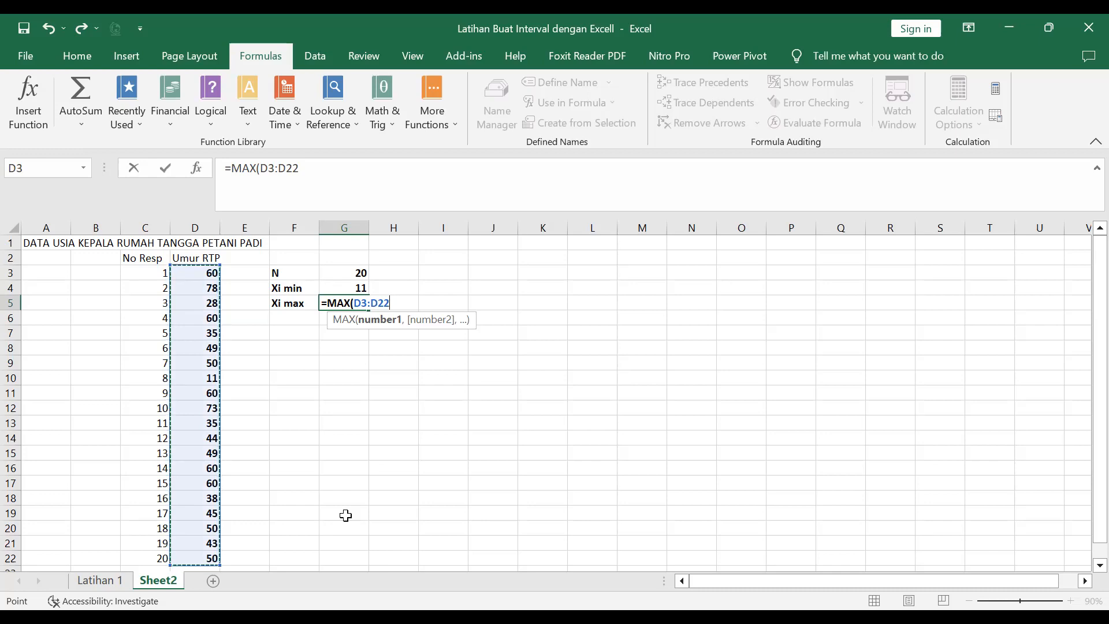
key("Return")
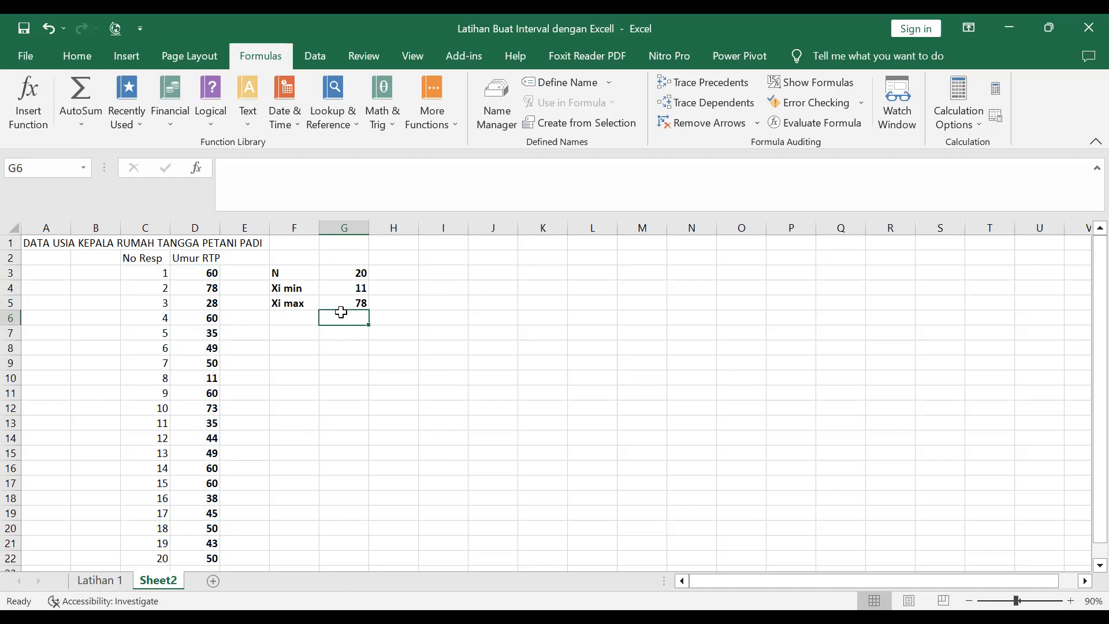
Enter the class-count label "k = 1 + 3,322 log N" in cell F6.
left_click(286, 317)
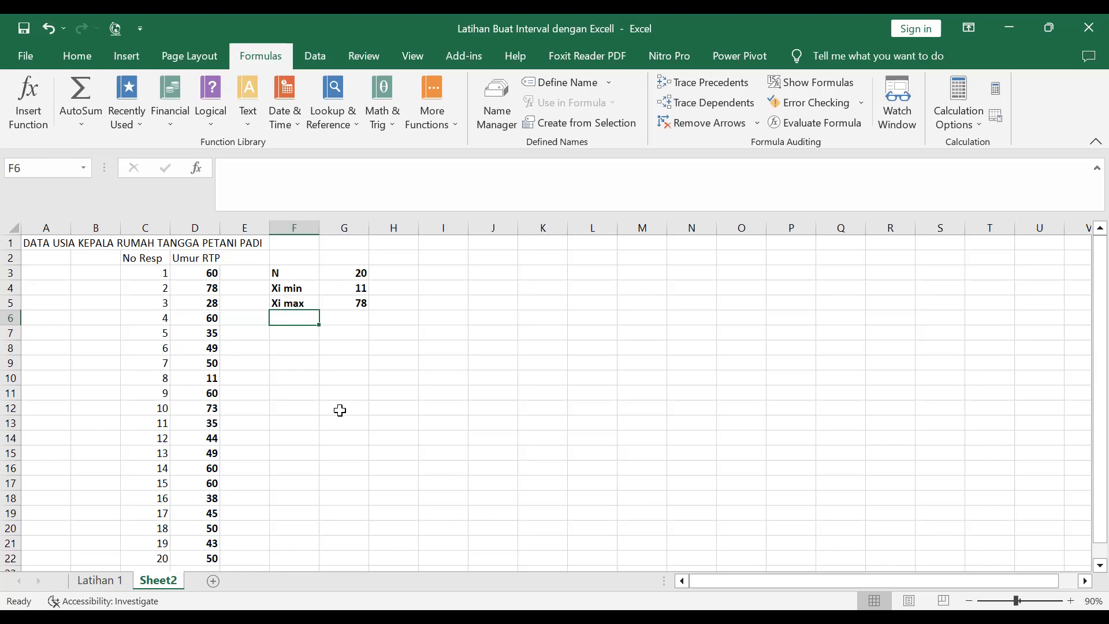
type("k=")
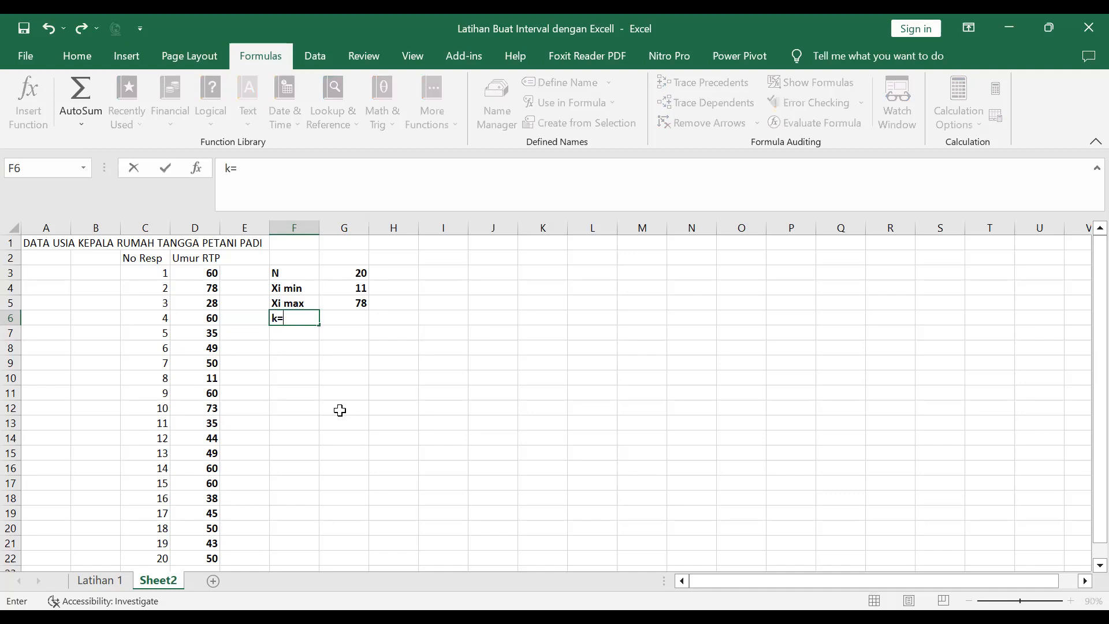
key("BackSpace")
type("= 1 + 3,322 log N")
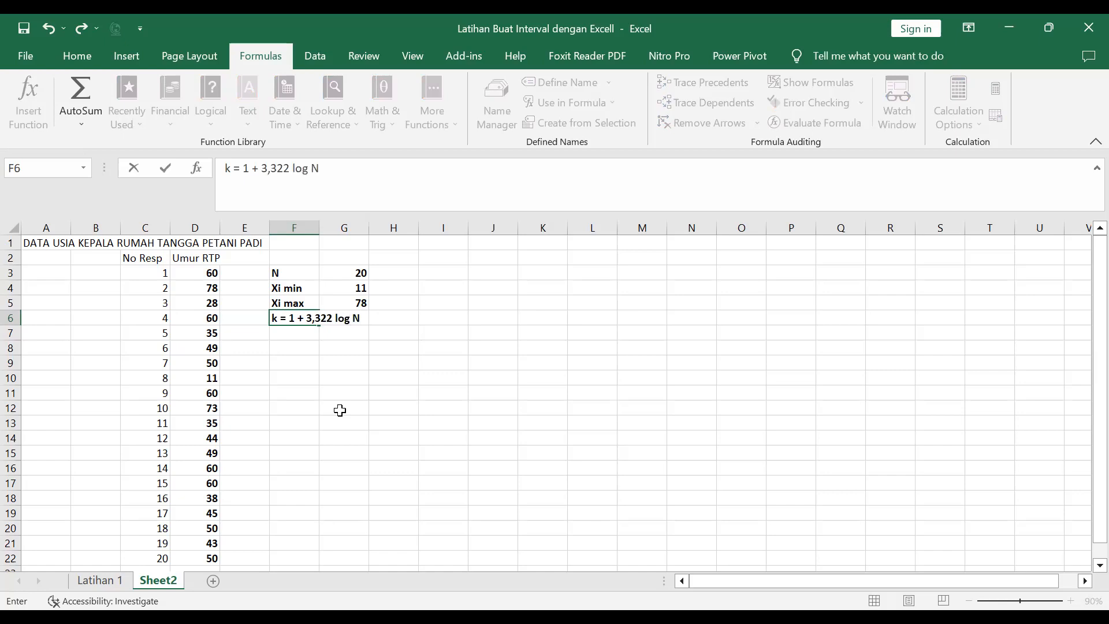
key("Tab")
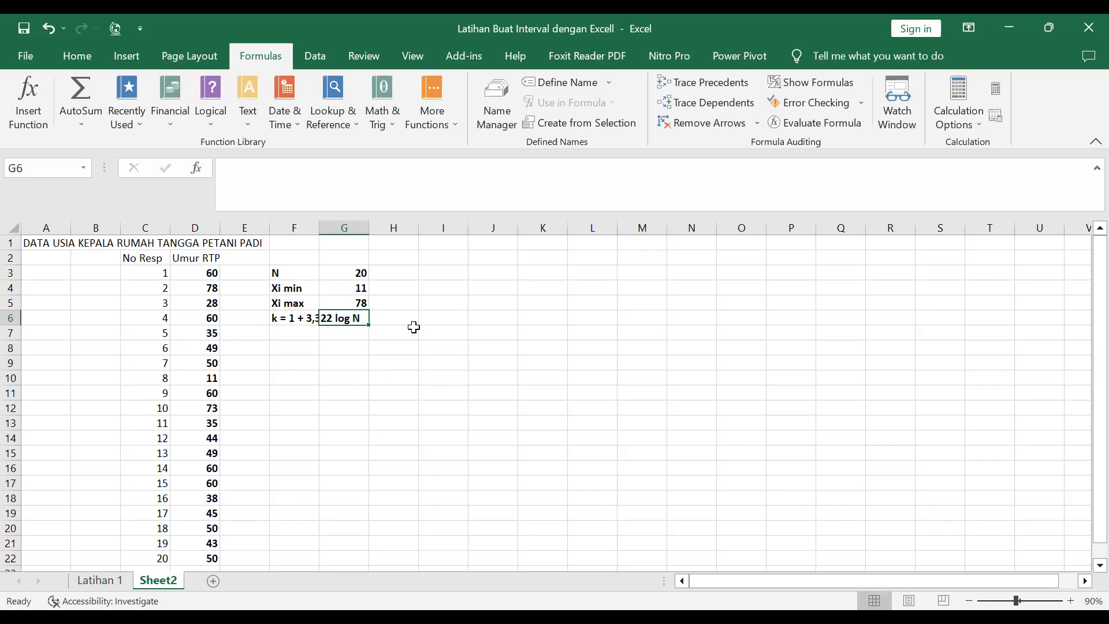
Calculate the number of classes in H6 with the formula =1+3.322*LOG(G3).
left_click(395, 318)
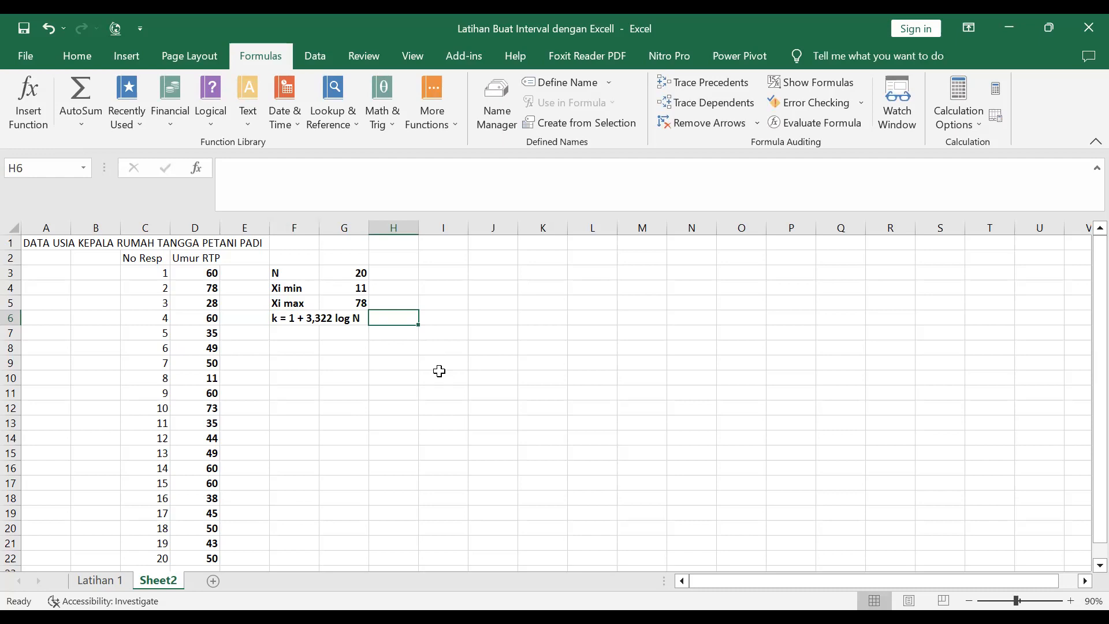
type("=")
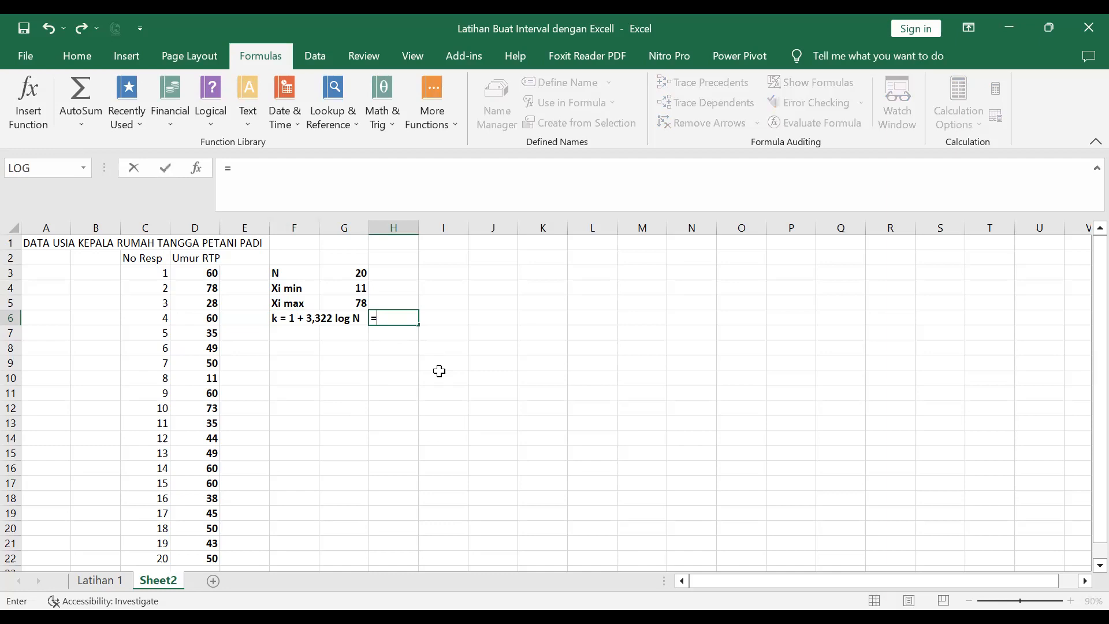
type("1+3.")
type("322")
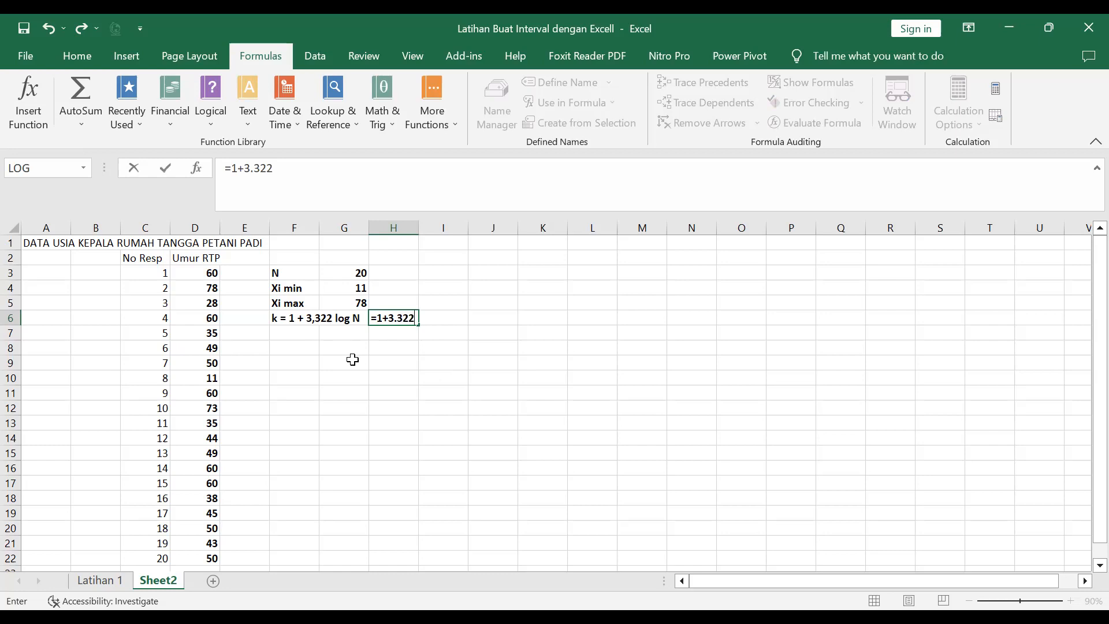
type("*lo")
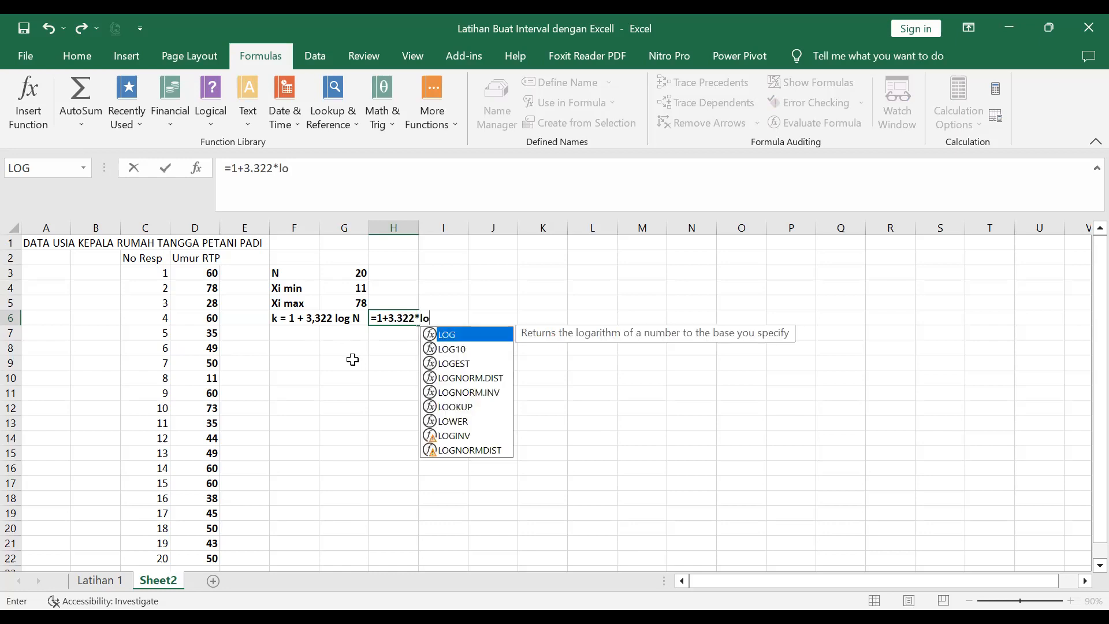
double_click(447, 335)
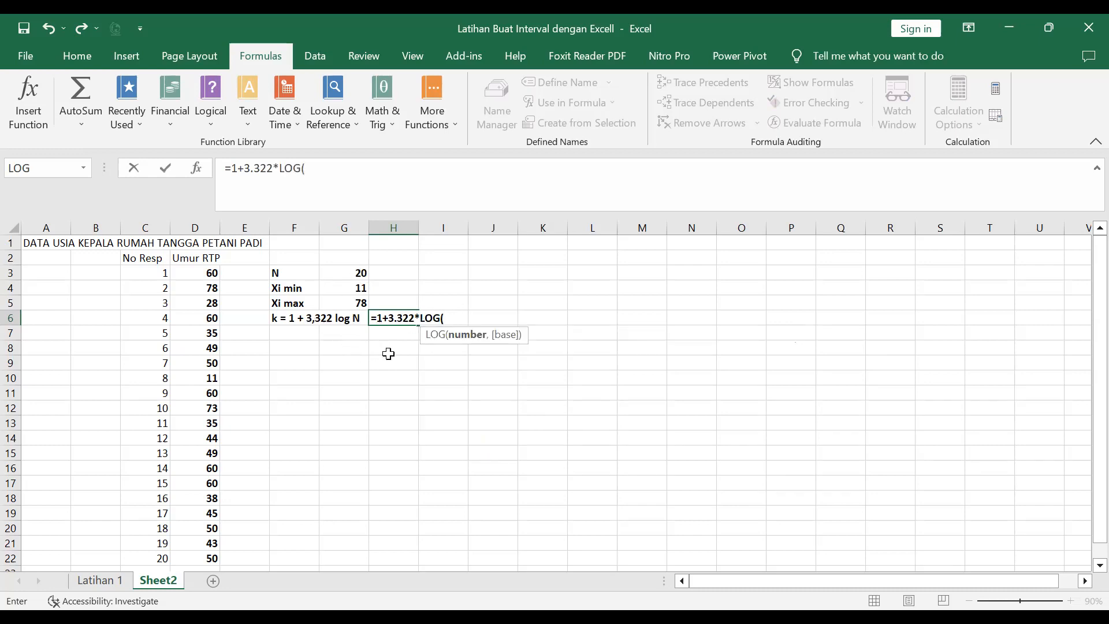
left_click(353, 274)
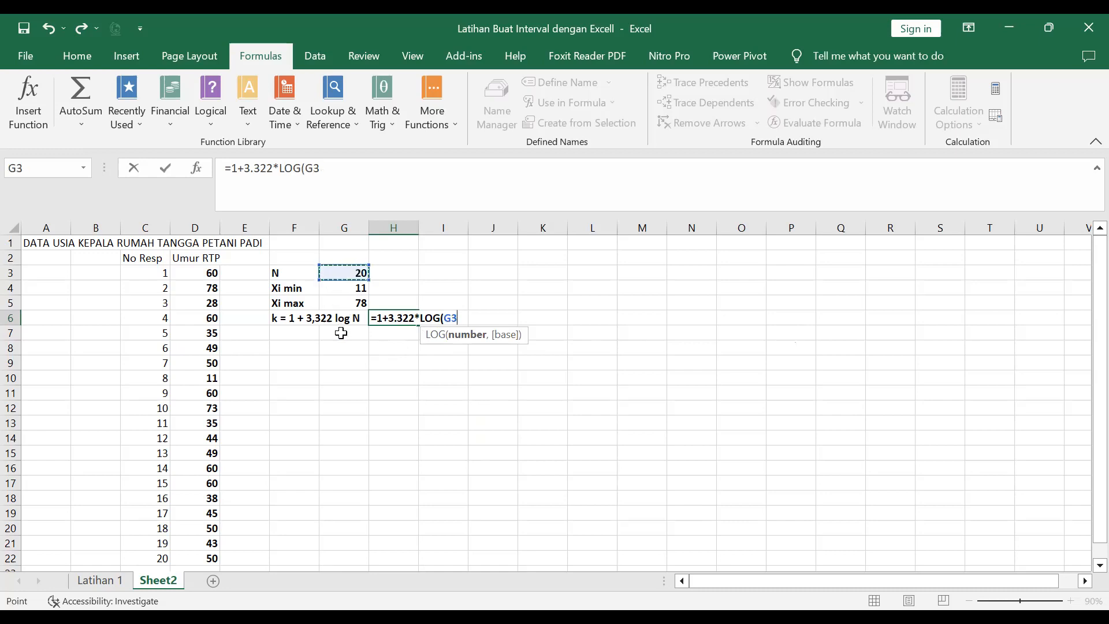
type(")")
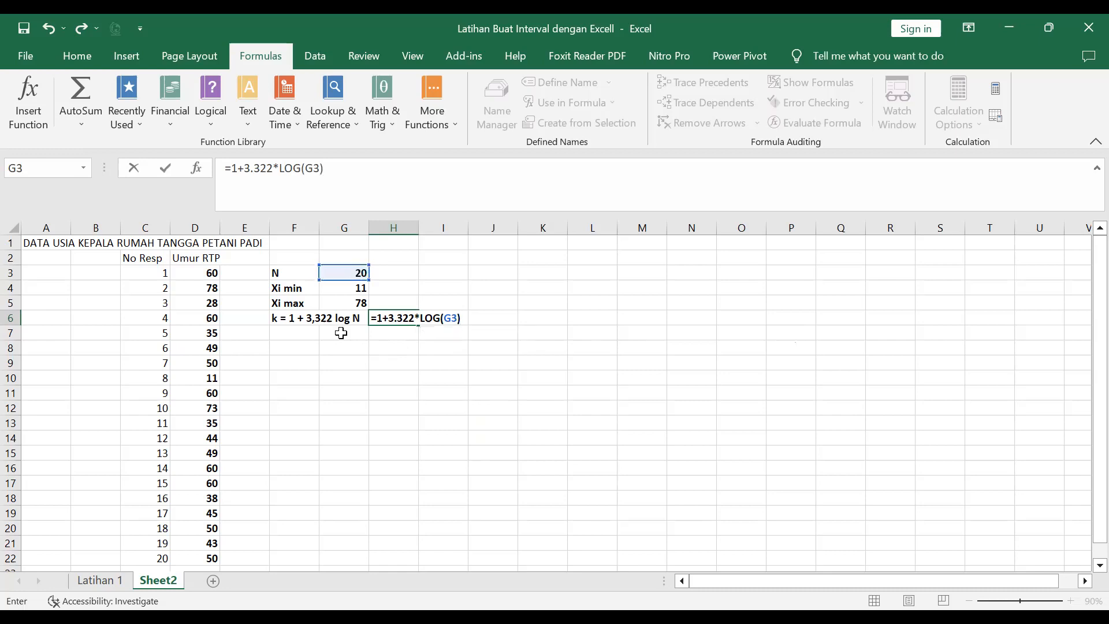
key("Return")
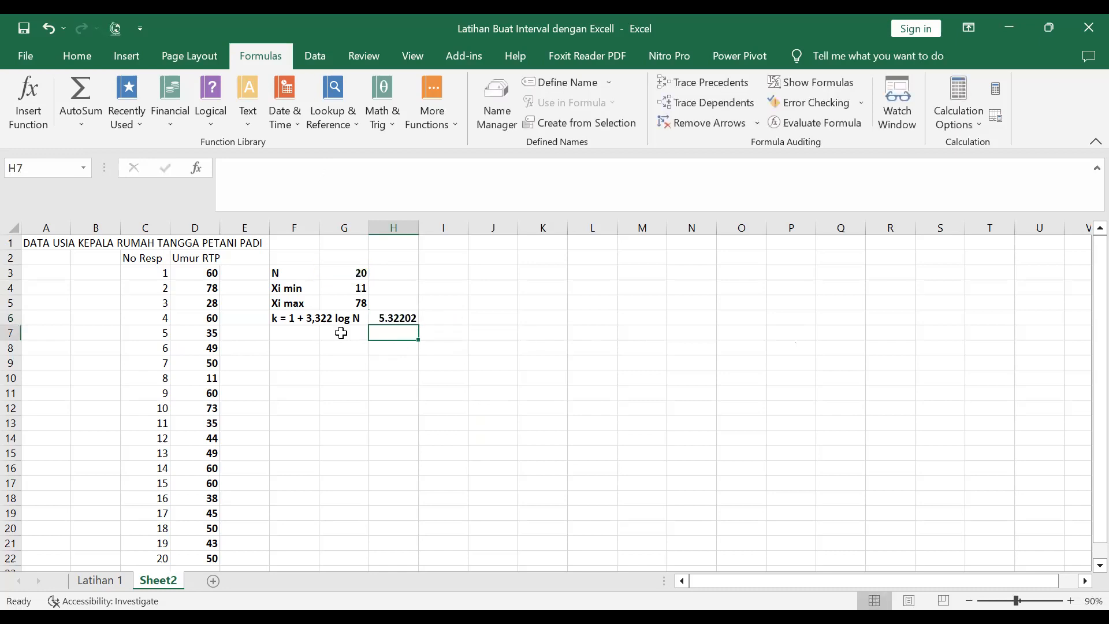
left_click(397, 318)
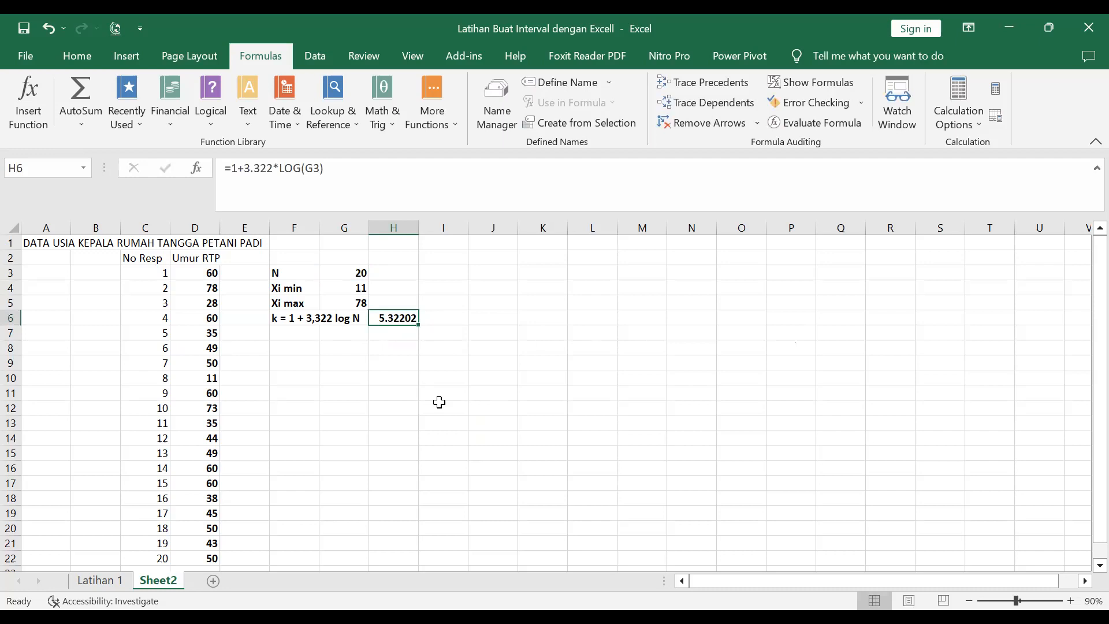
left_click(454, 320)
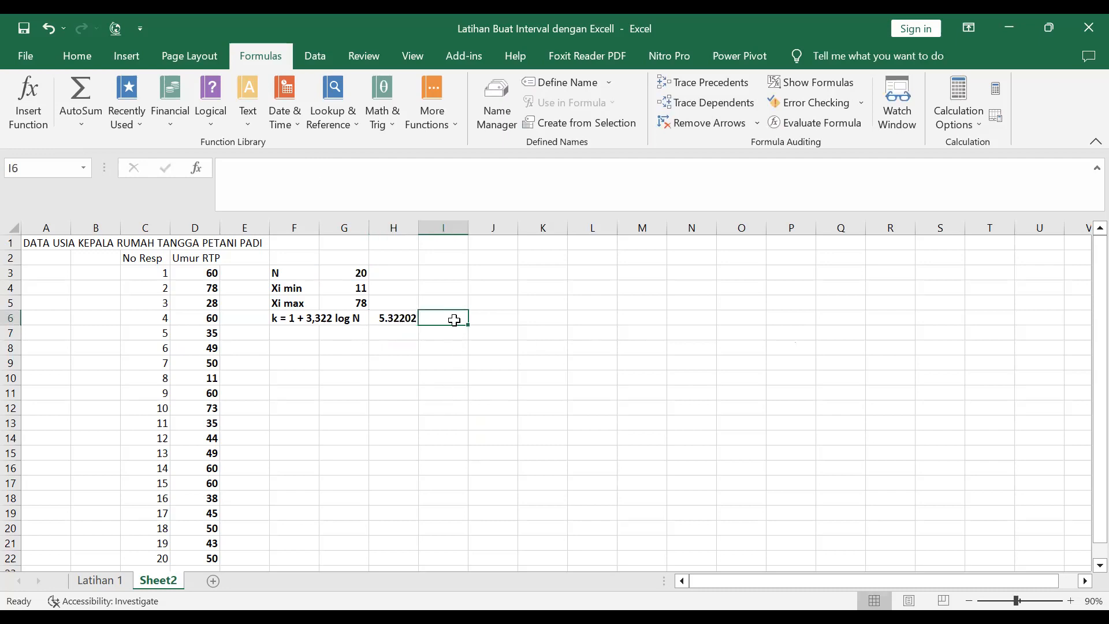
Enter the rounded class count 6 in I6 and label row 7 with "c" in F7 and "Xi max-Xi min/k" in G7.
type("6")
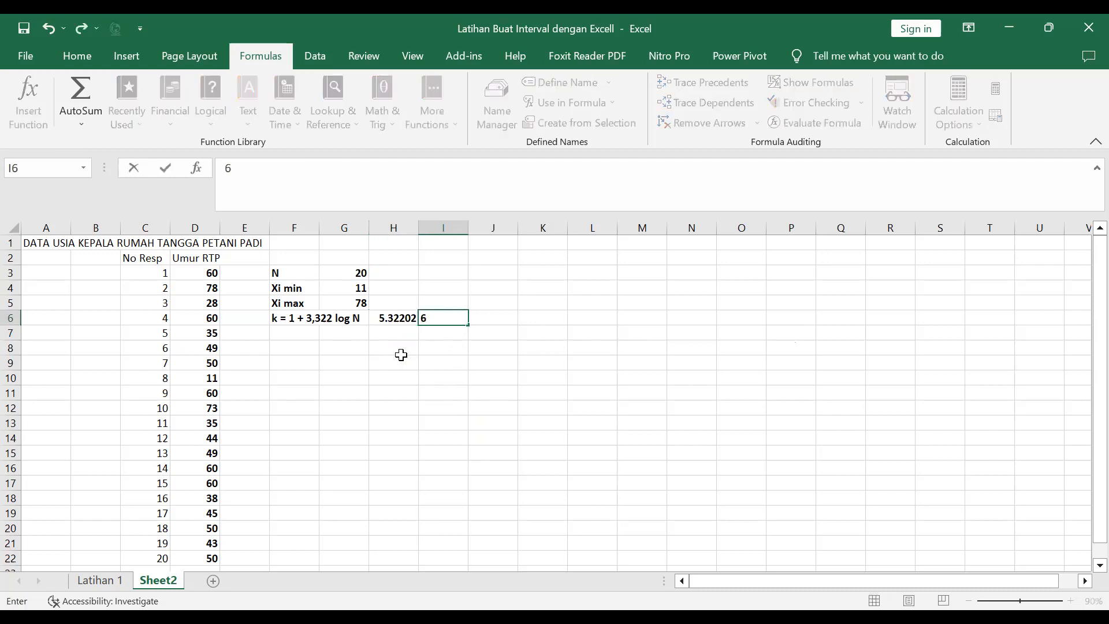
left_click(400, 351)
left_click(286, 333)
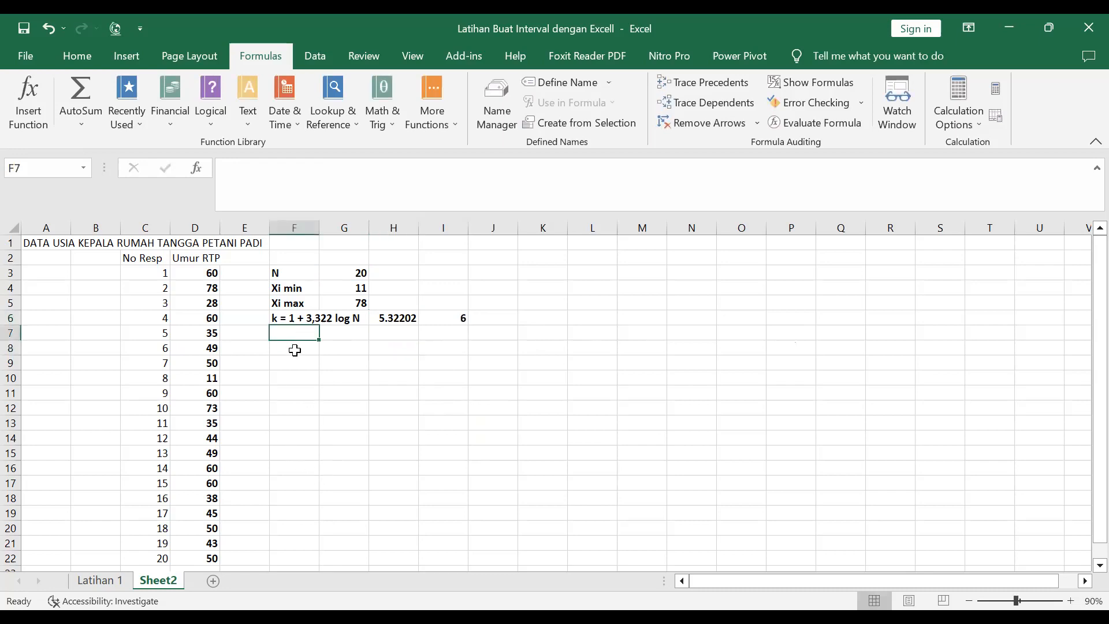
type("c")
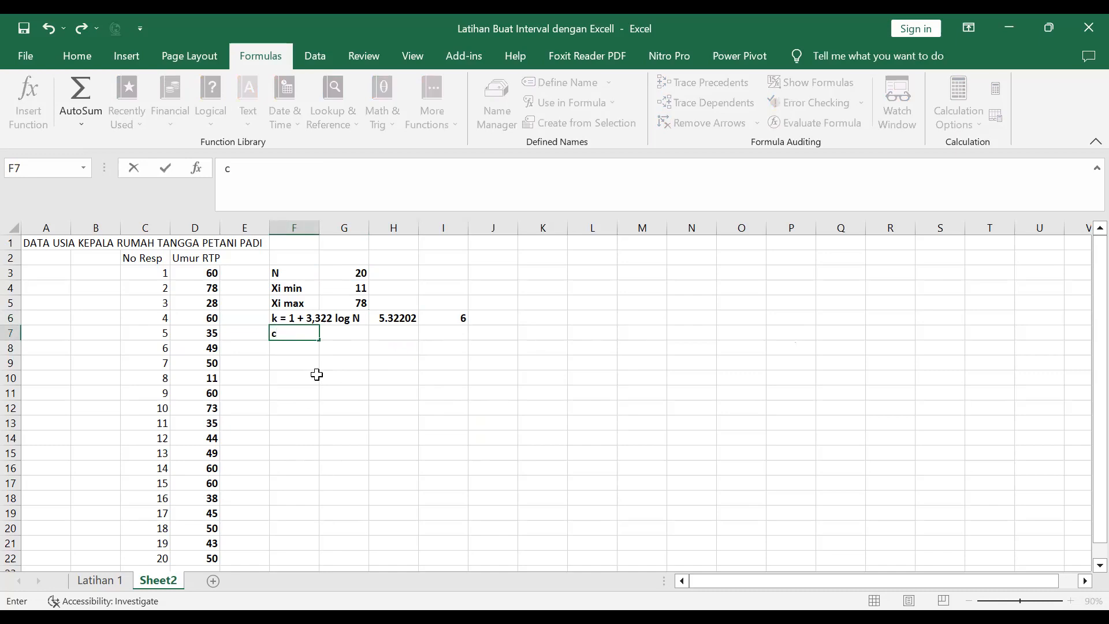
left_click(338, 335)
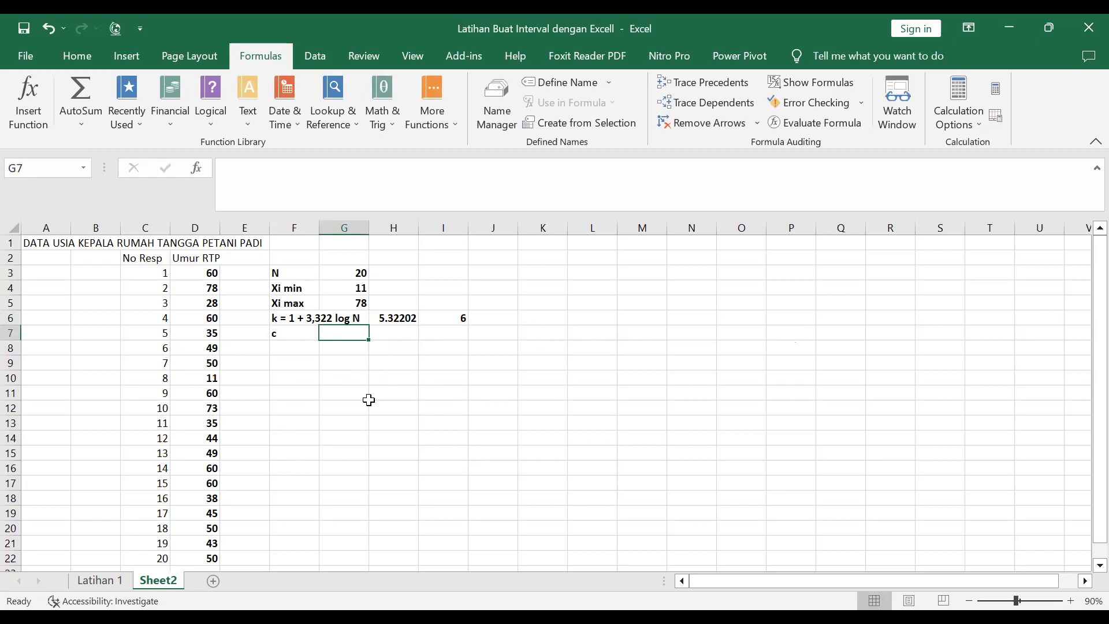
type("Xi max-")
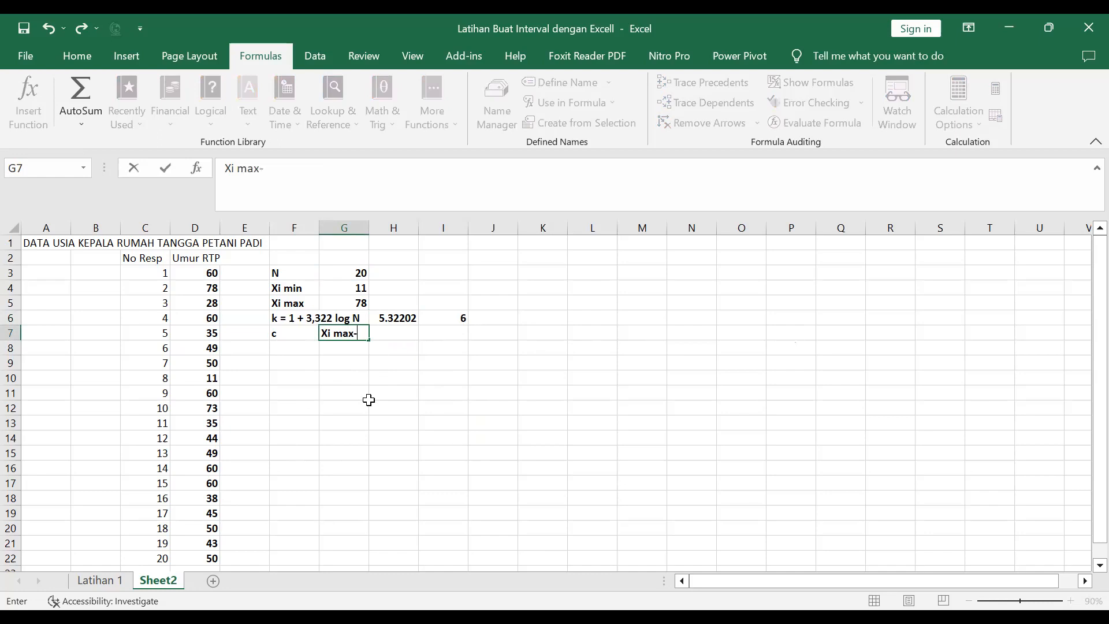
type("Xi min/k")
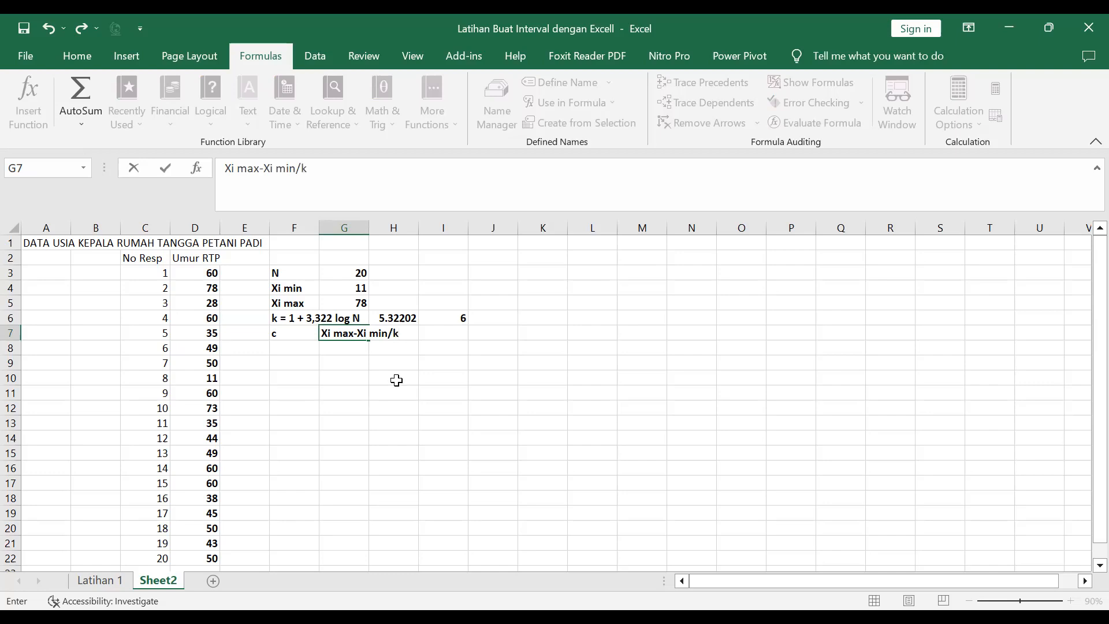
Calculate the class width c in I7 with the formula =(G5-G4)/I6.
left_click(449, 335)
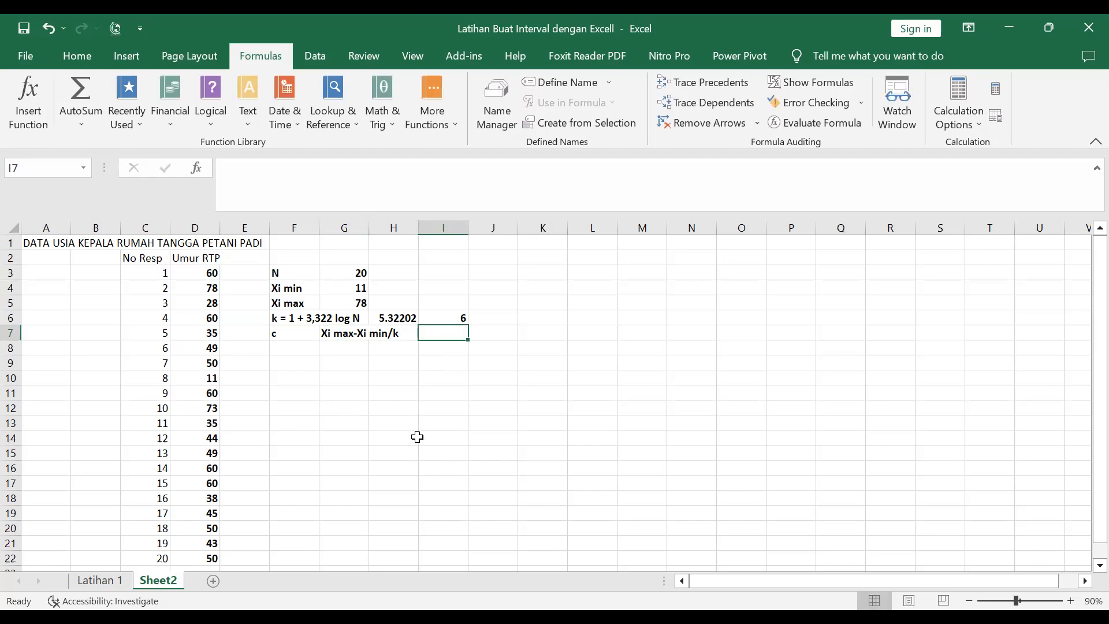
type("=")
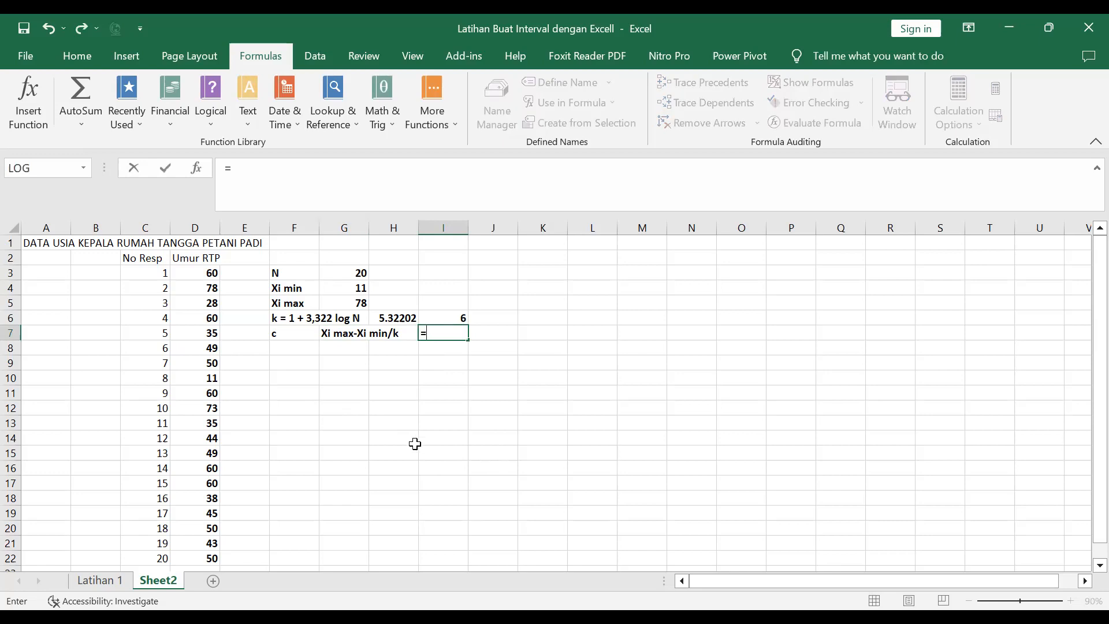
left_click(359, 304)
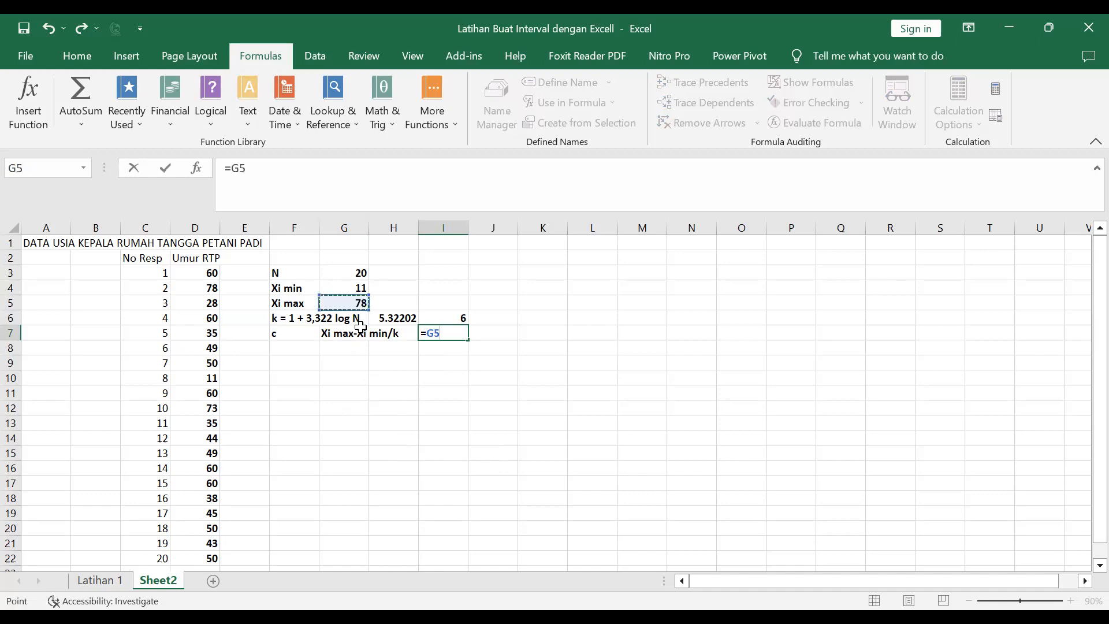
type("-")
left_click(352, 288)
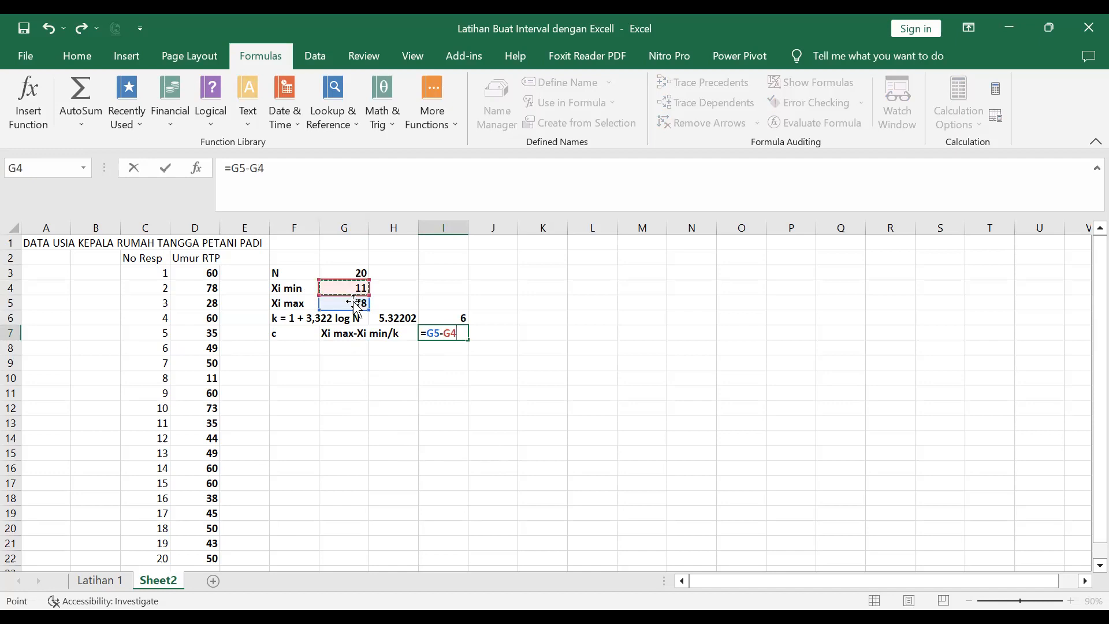
left_click(428, 333)
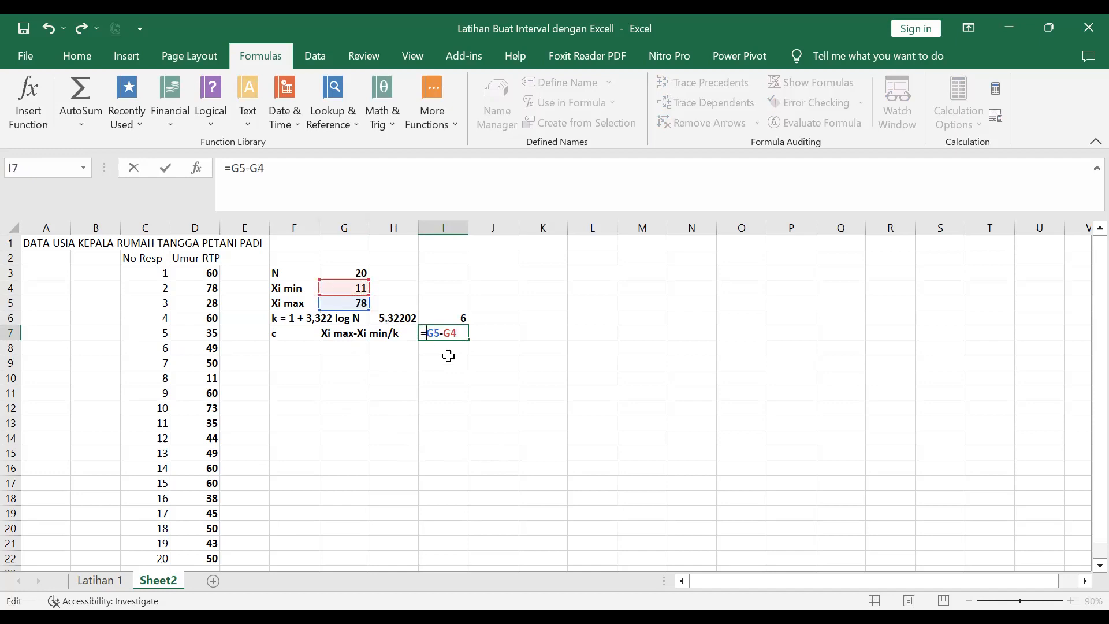
type("(")
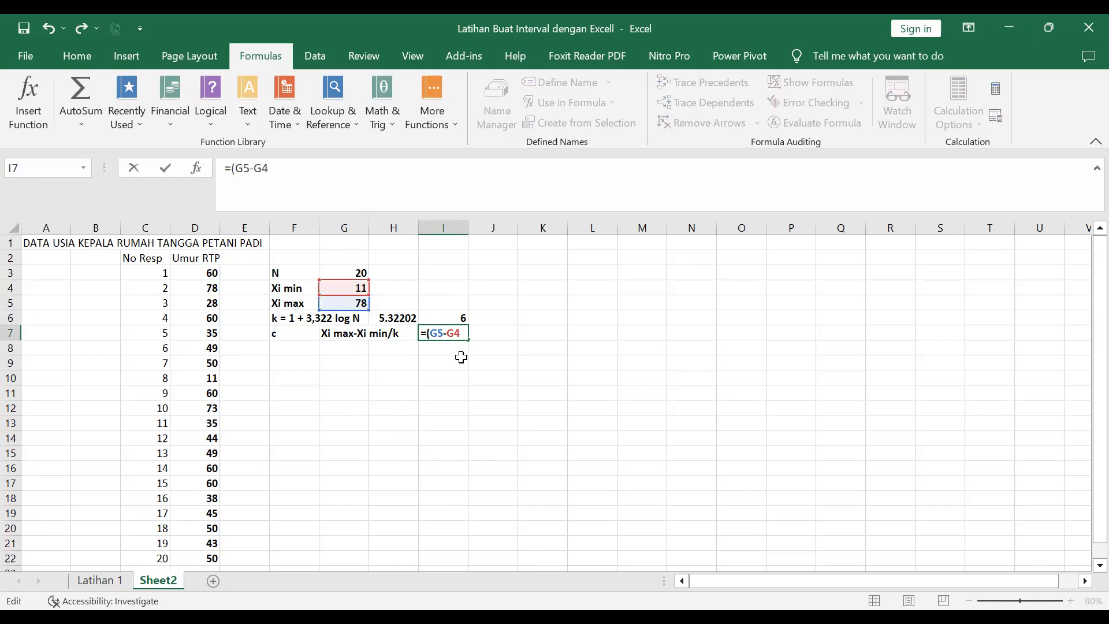
type(")/")
left_click(457, 318)
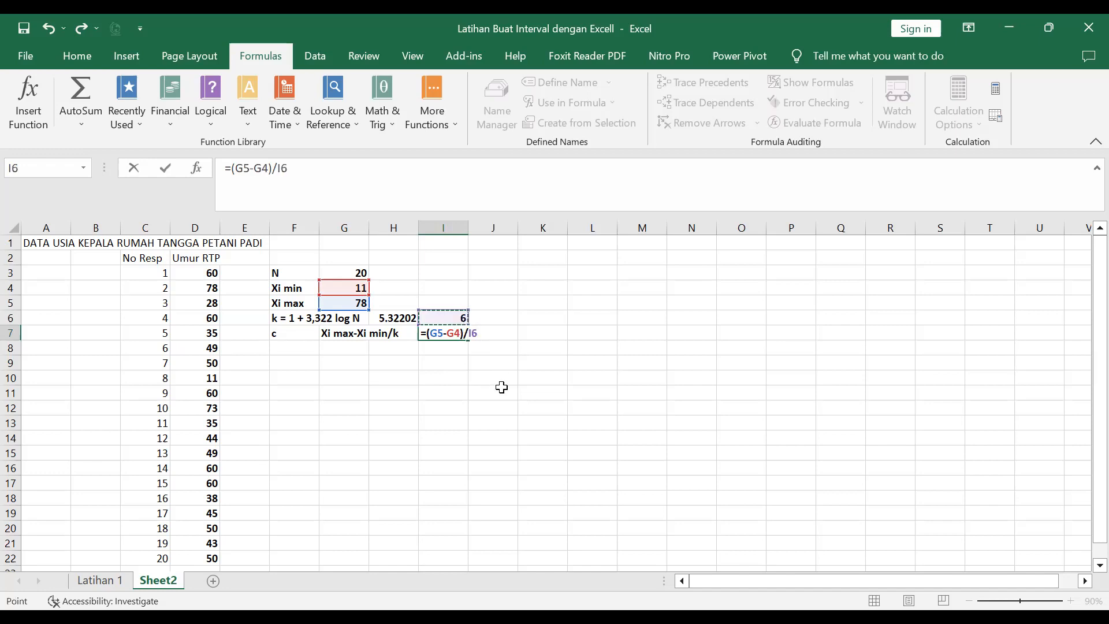
key("Return")
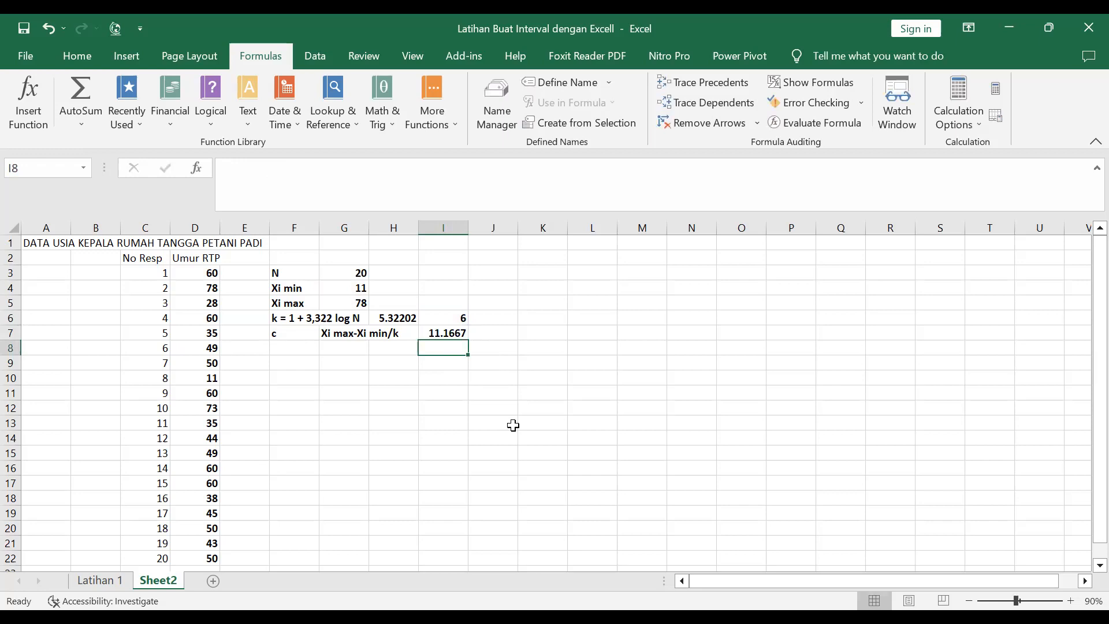
Enter the rounded class width 11 in cell J7.
left_click(498, 335)
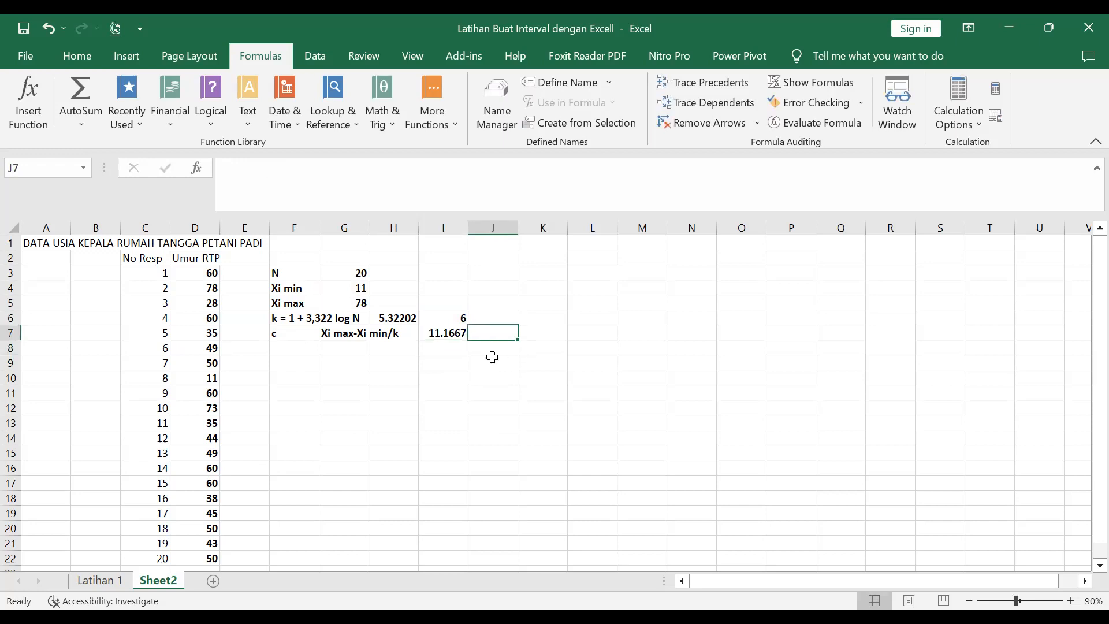
type("11")
left_click(485, 396)
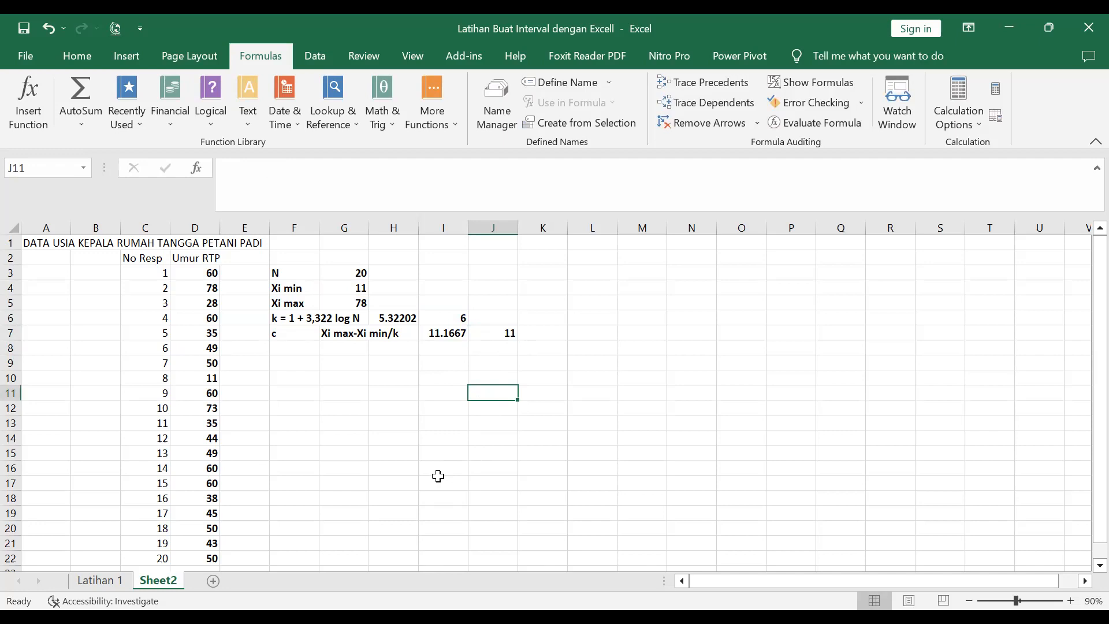
Add the frequency table headers "INTERVAL" in G9, "FREKUENSI" in I9 and "%" in J9.
left_click(343, 366)
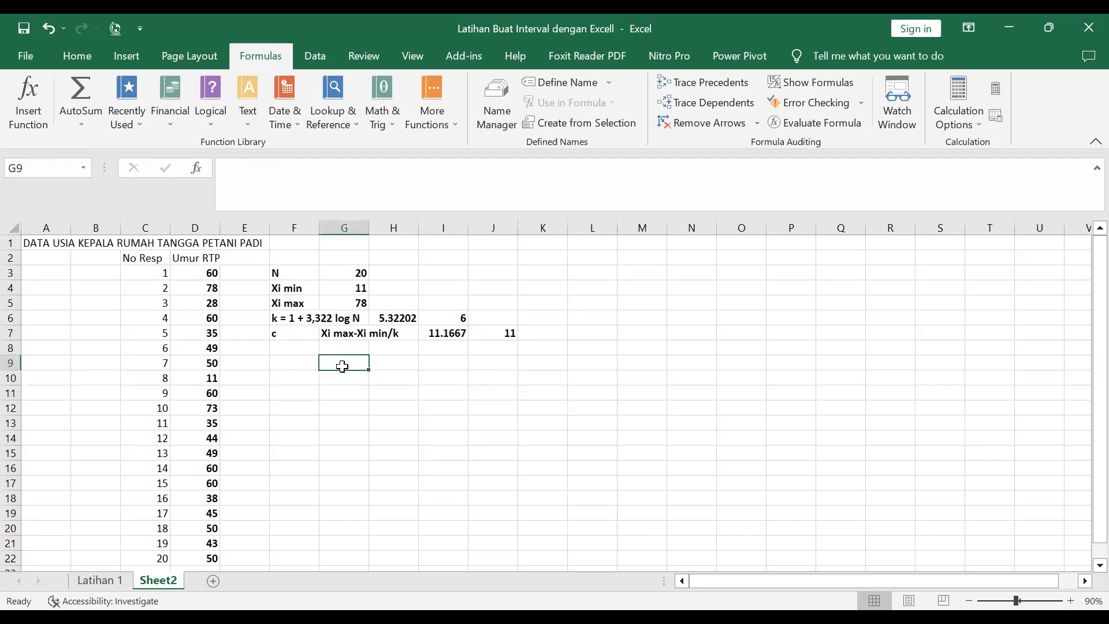
type("I")
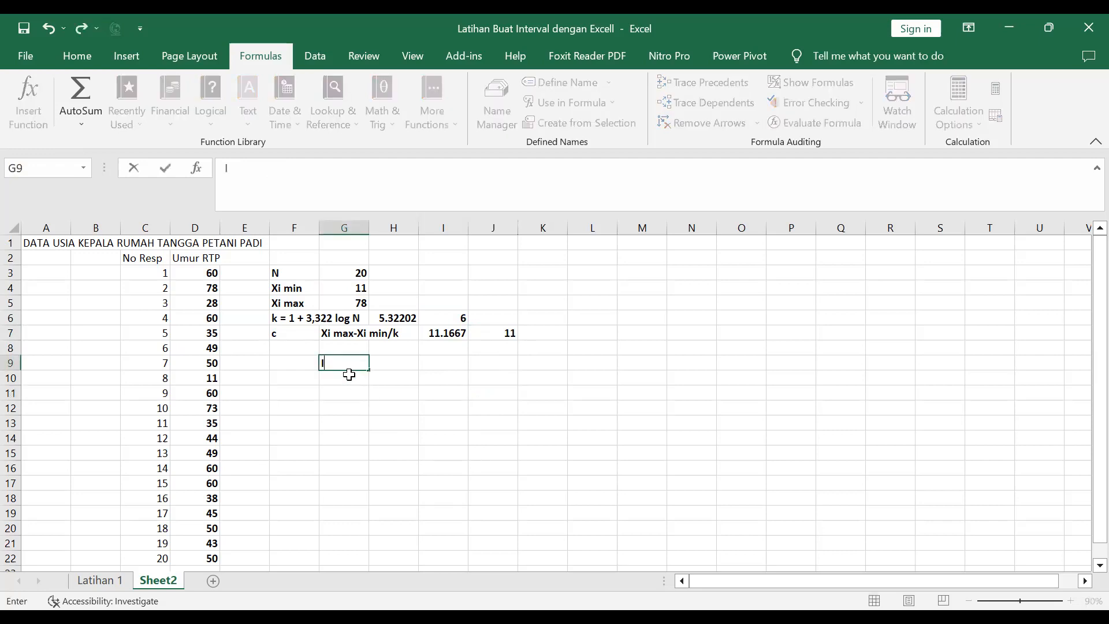
type("NTERVAL")
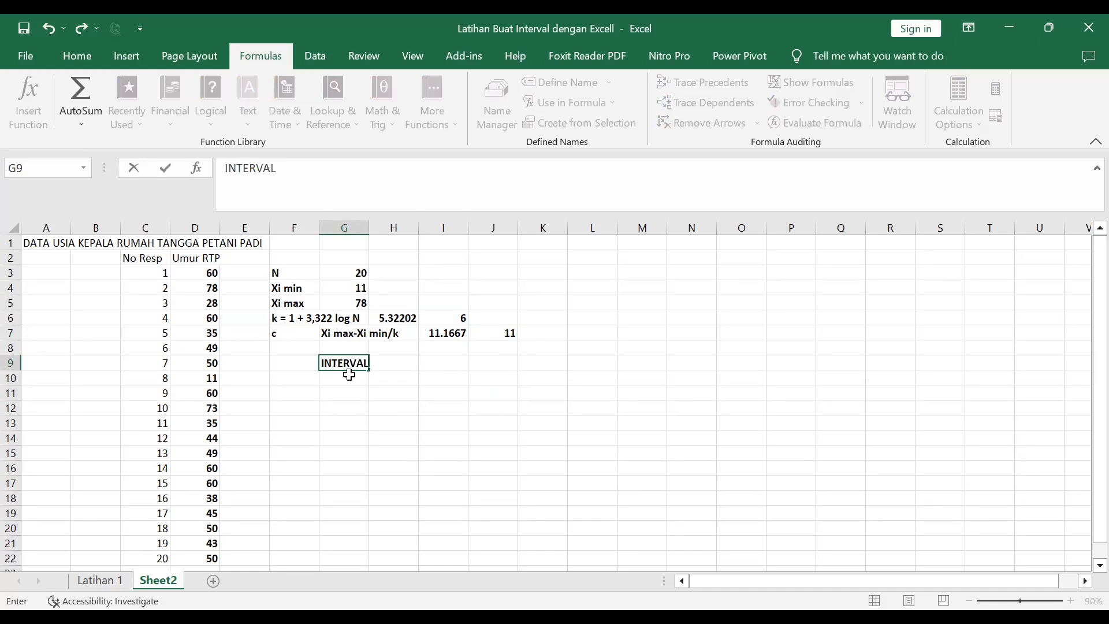
key("Tab")
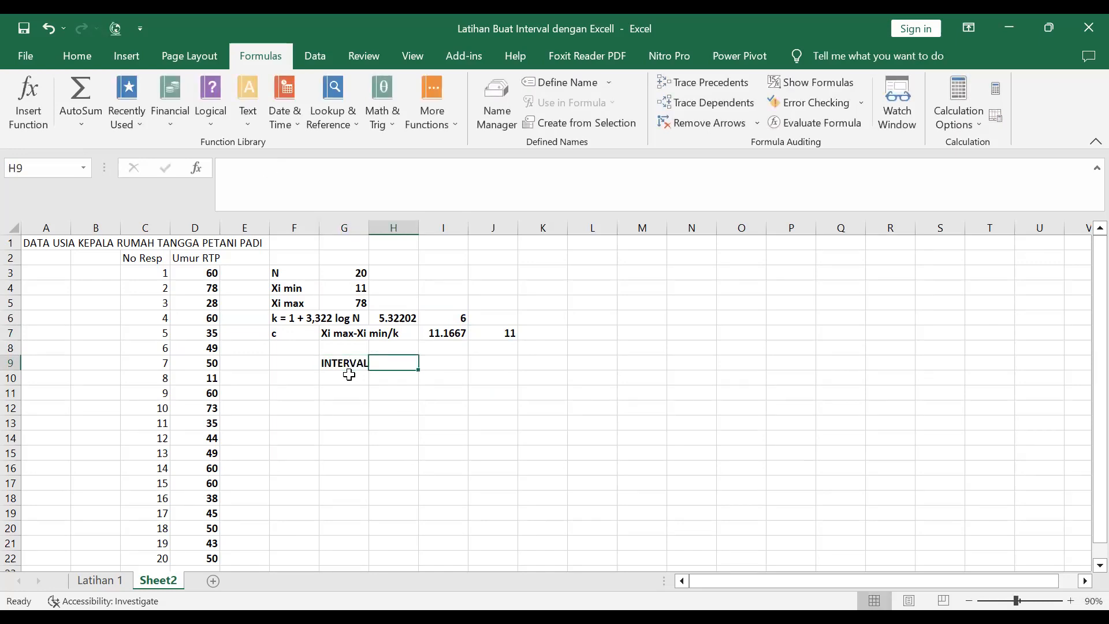
key("Right")
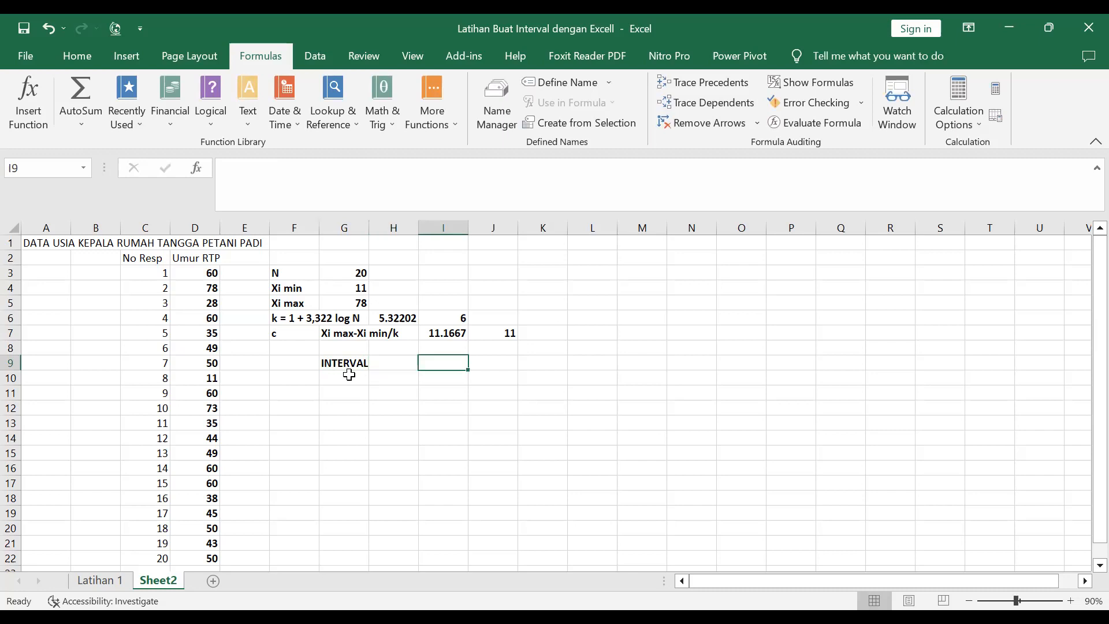
type("FREKU")
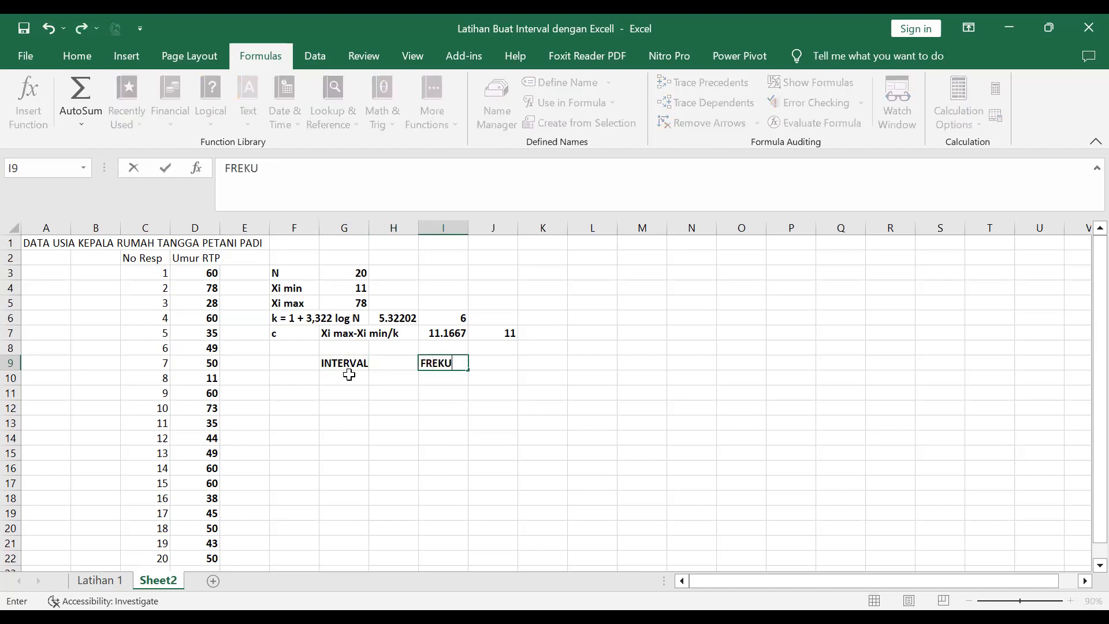
type("ENSI")
key("Right")
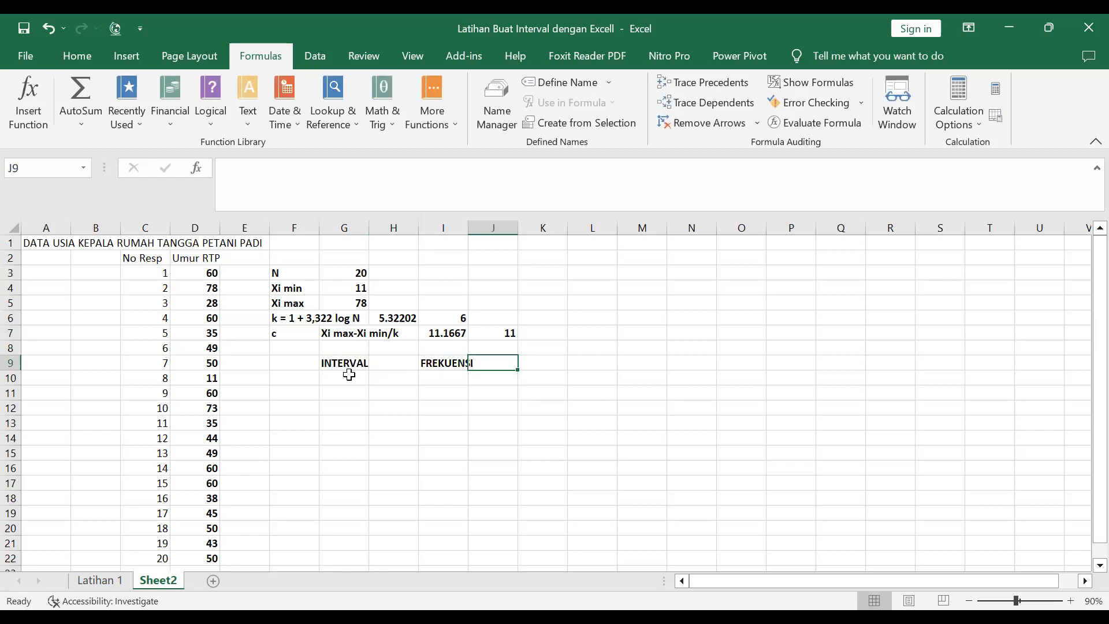
type("%")
key("Return")
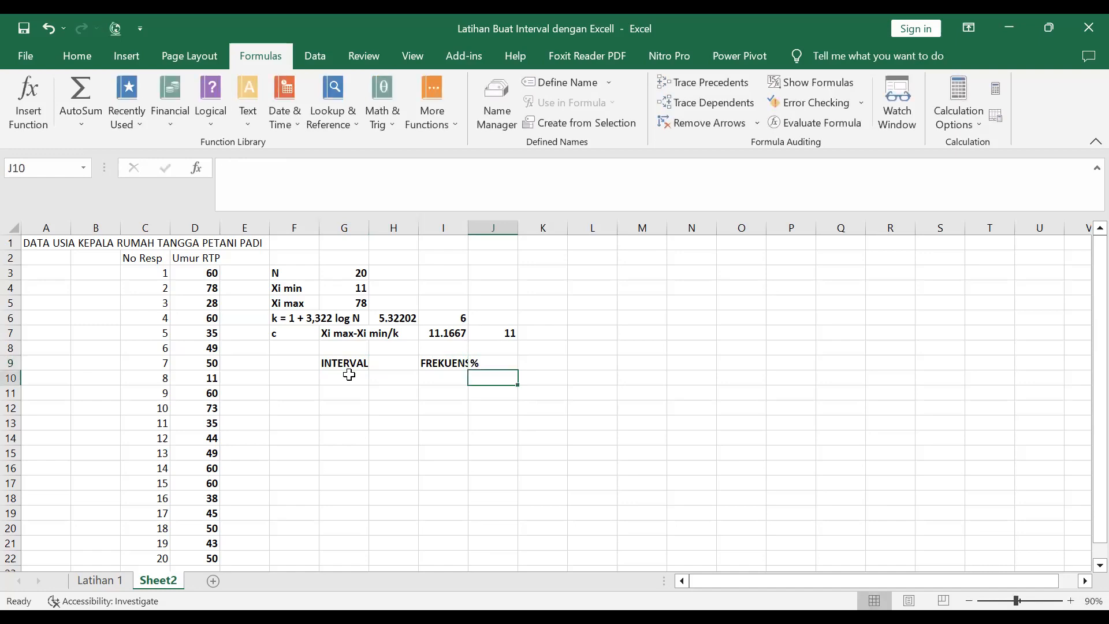
left_click_drag(346, 368, 462, 366)
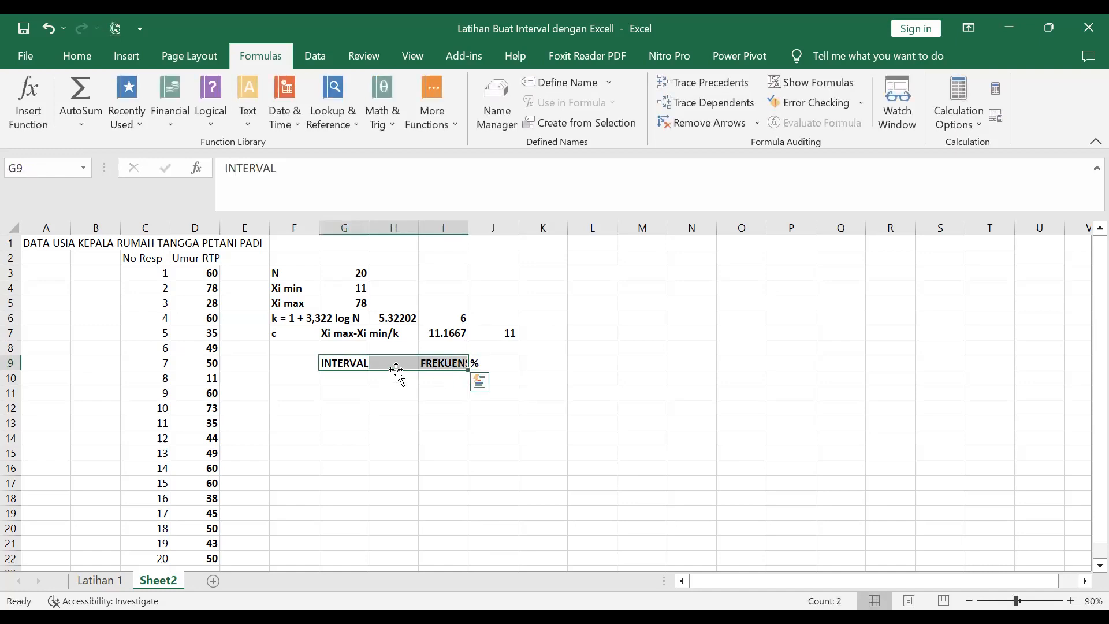
left_click(366, 362)
Enter the first class interval with lower limit 11 in G10 and upper limit 22 in H10.
left_click(353, 380)
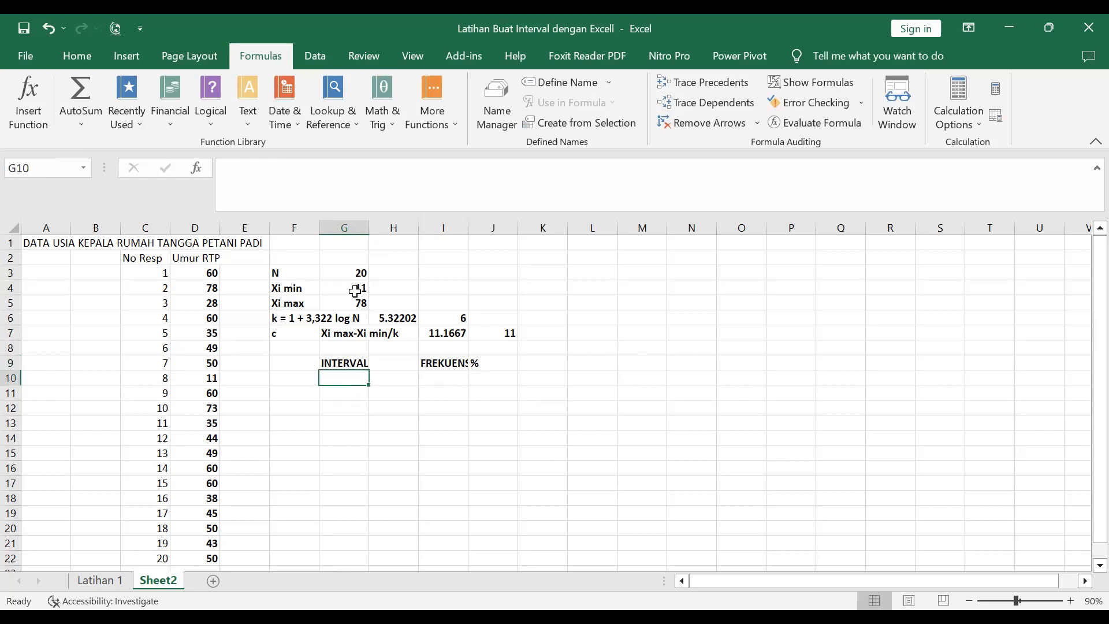
type("11")
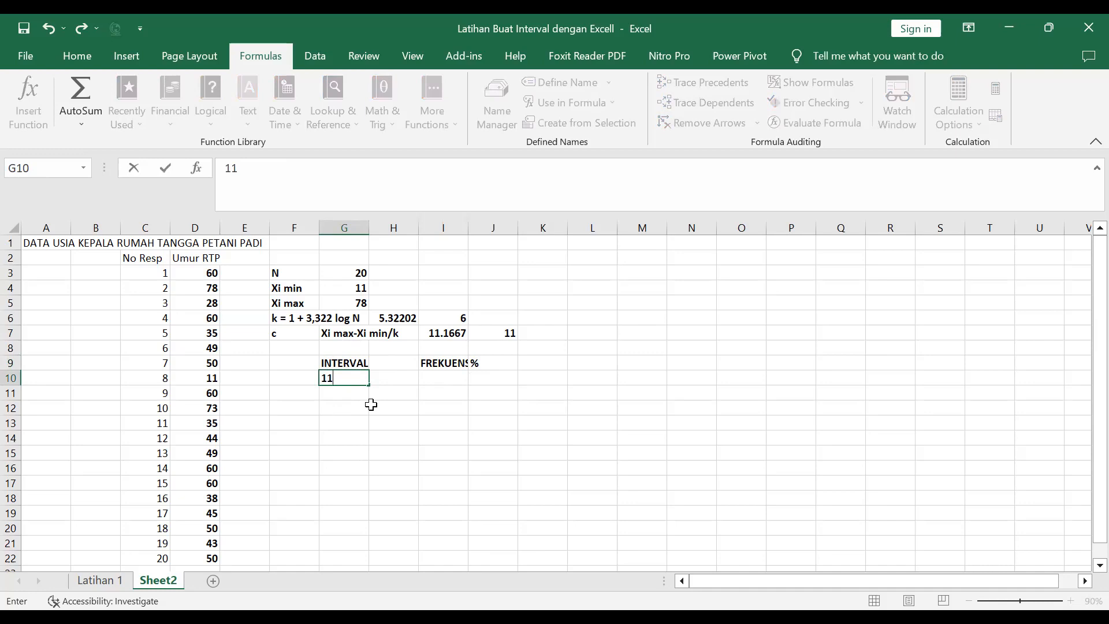
left_click(506, 334)
left_click(349, 380)
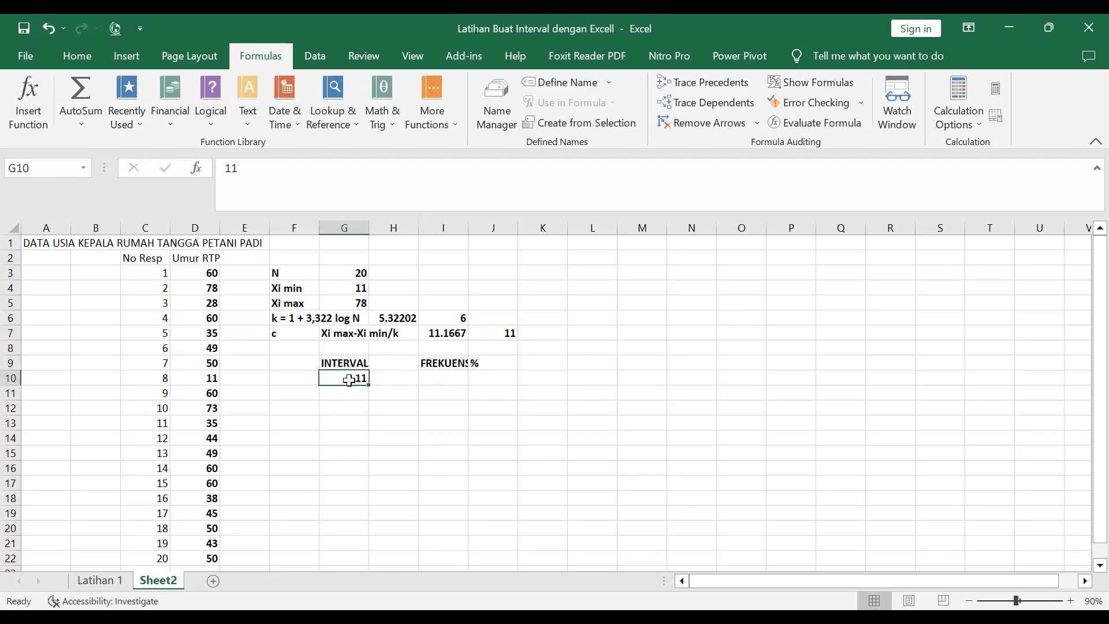
left_click(389, 381)
type("22")
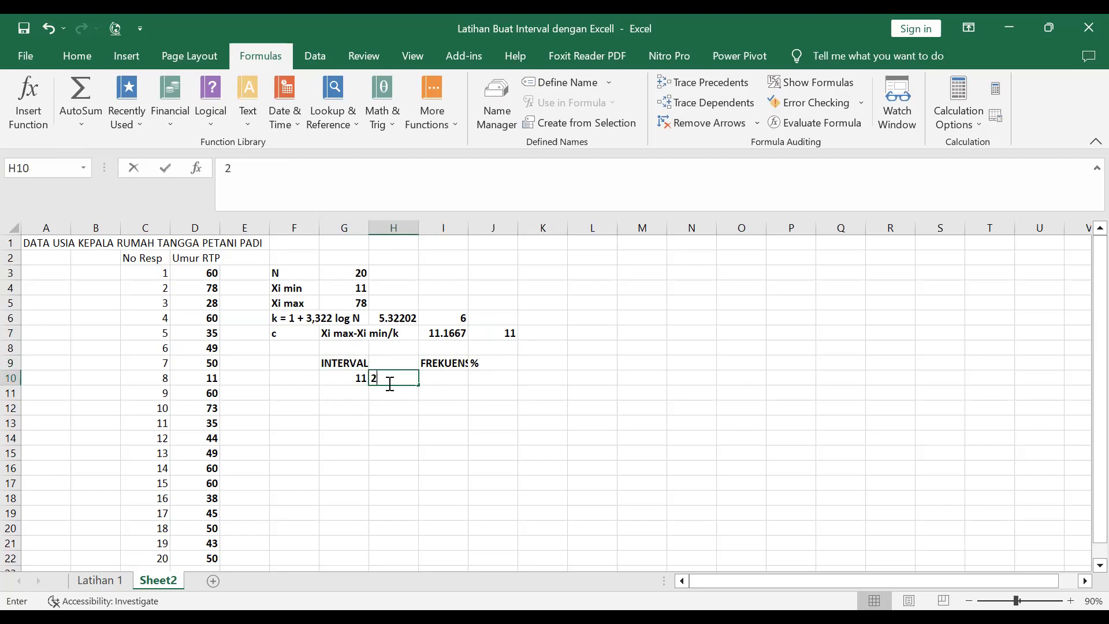
Enter the second class interval with lower limit 23 in G11 and upper limit 33 in H11.
left_click(351, 395)
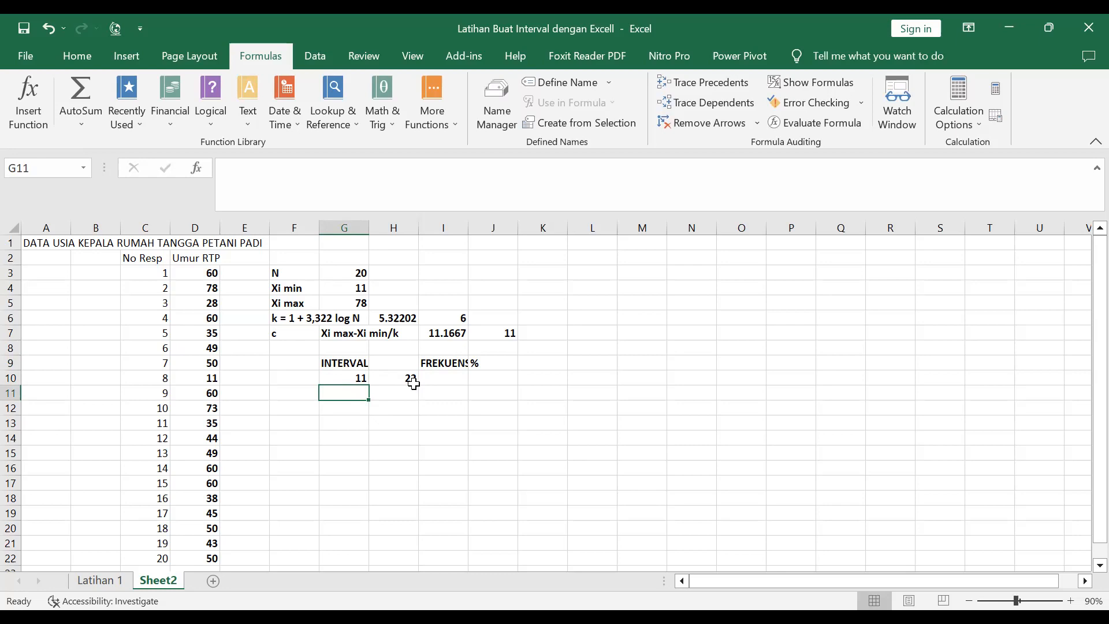
type("23")
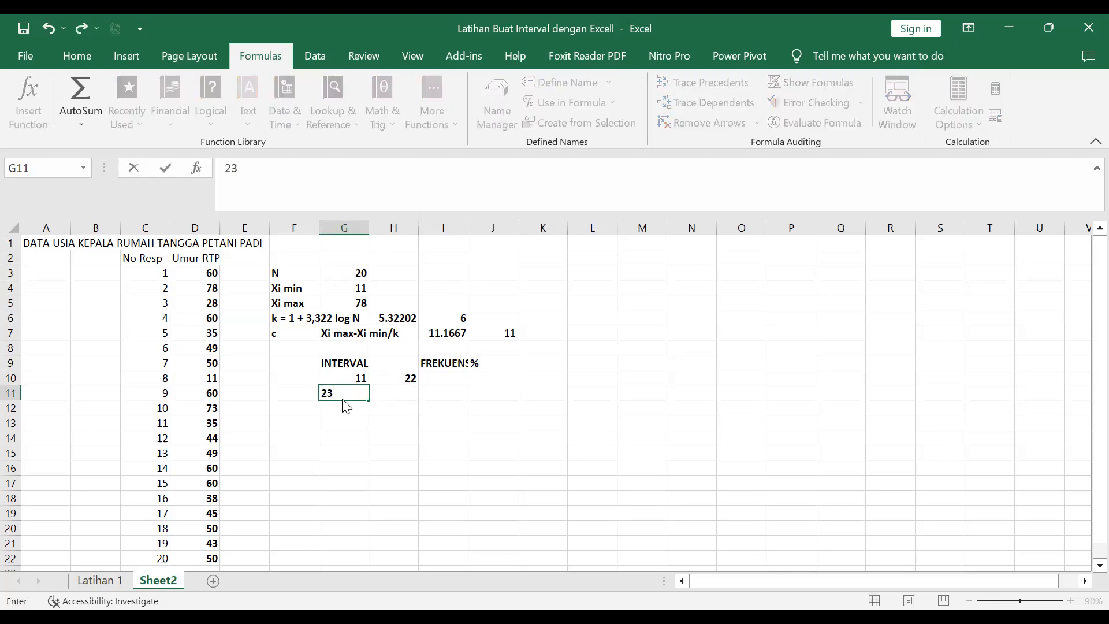
left_click(406, 377)
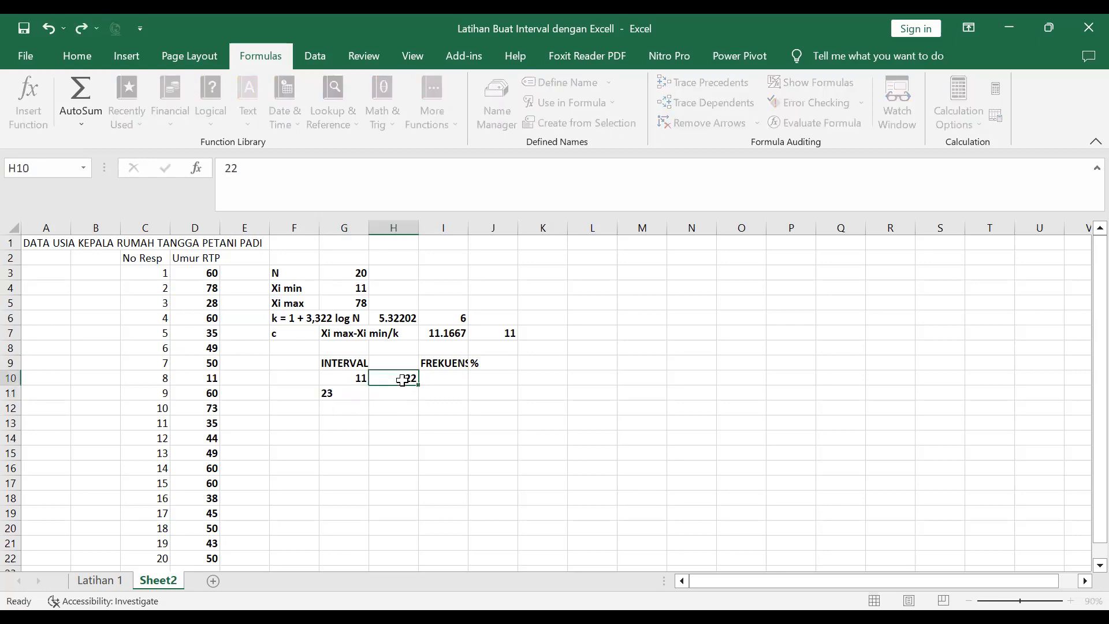
left_click(349, 395)
left_click(396, 397)
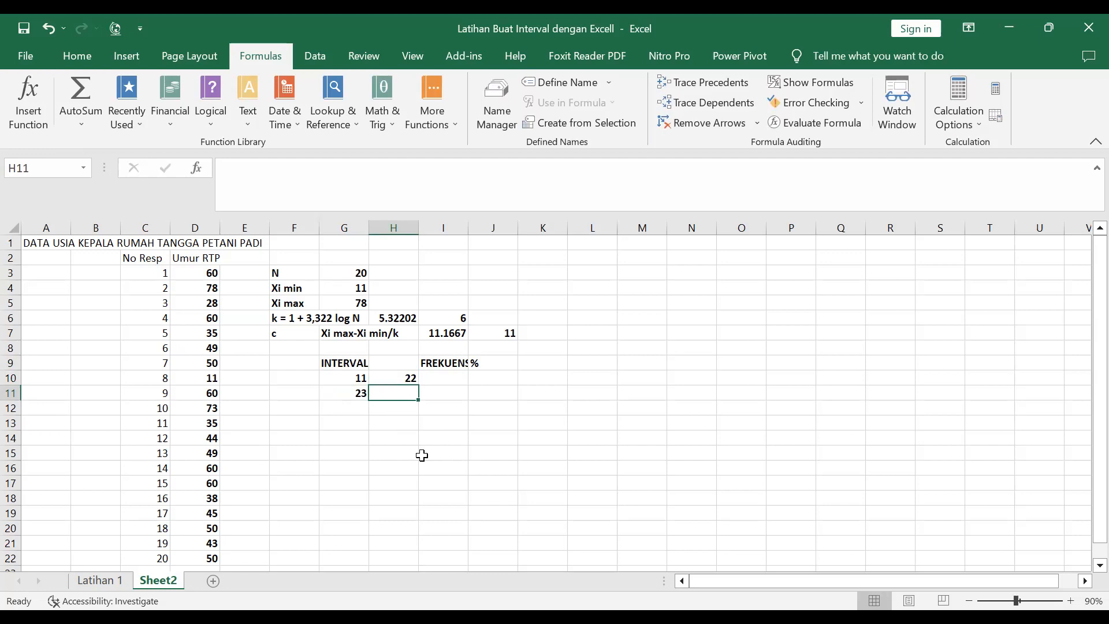
type("33")
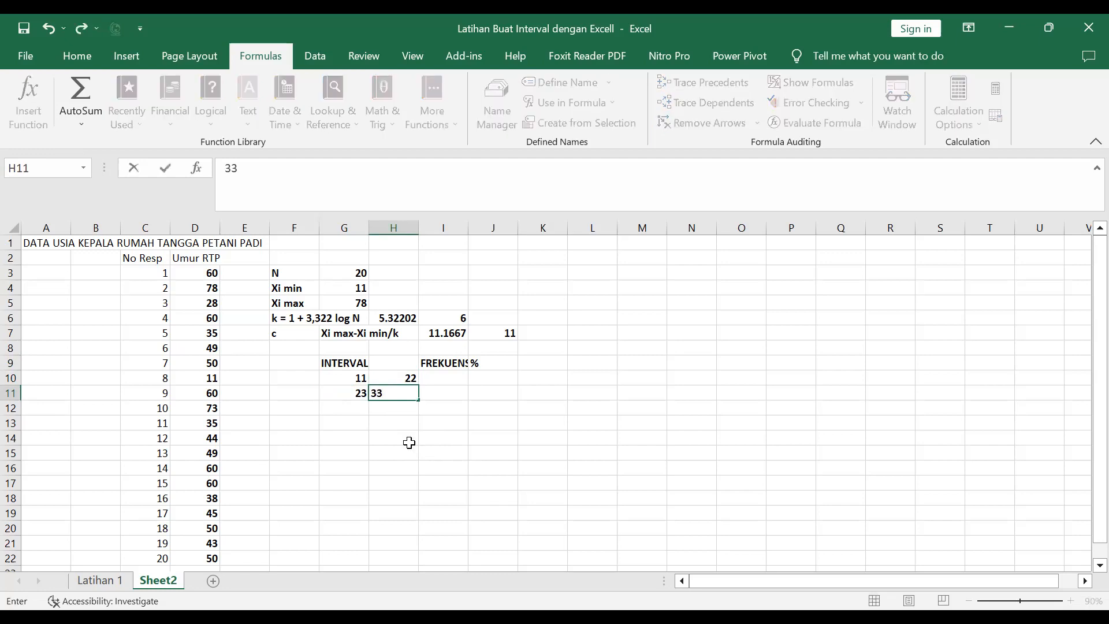
key("Return")
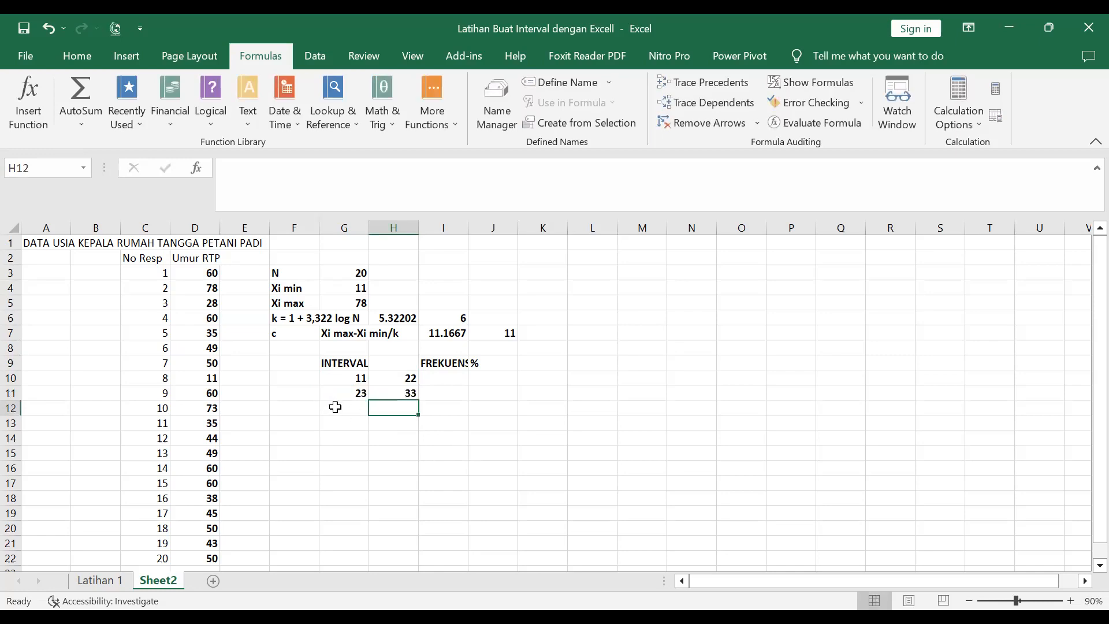
Enter the third class interval with lower limit 34 in G12 and upper limit 45 in H12.
left_click(335, 407)
type("34")
left_click(403, 410)
type("45")
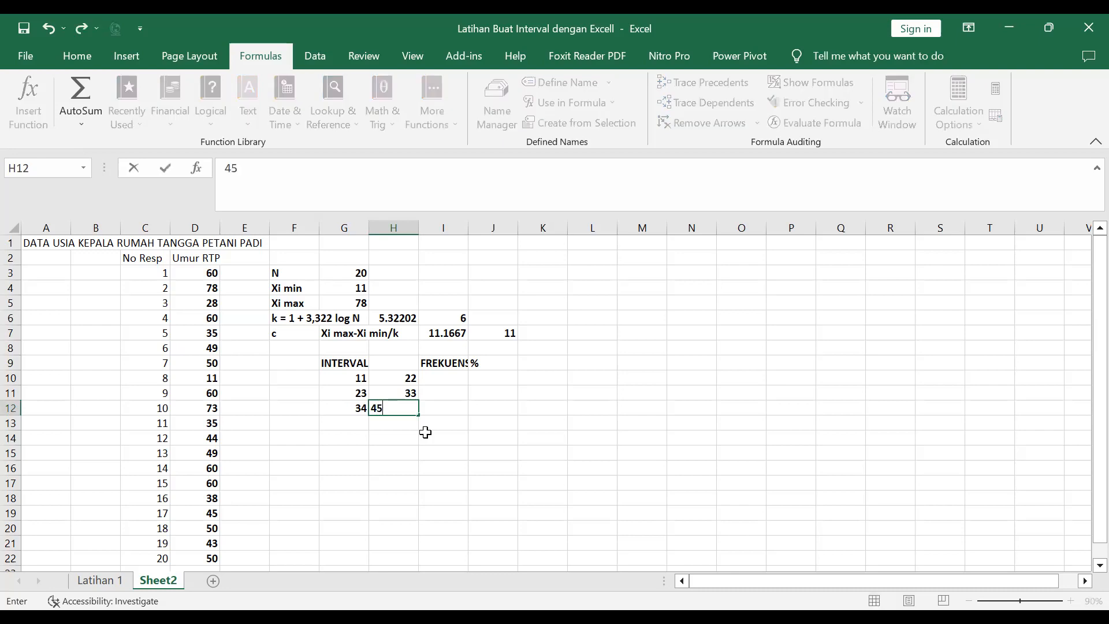
left_click(426, 434)
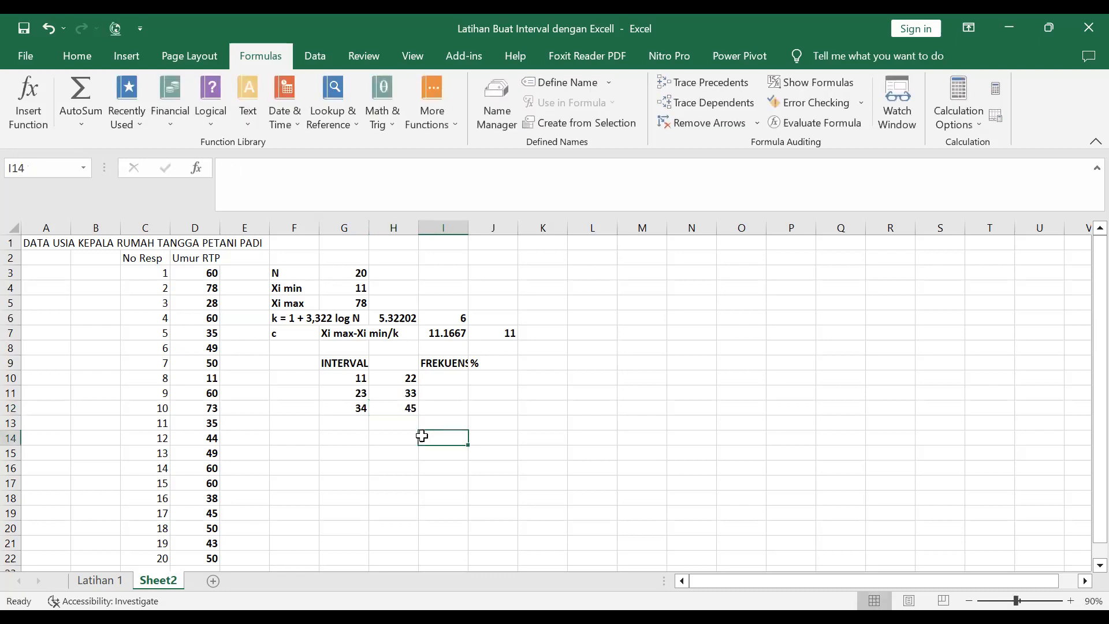
Enter the fourth class interval with lower limit 46 in G13 and upper limit 57 in H13.
left_click(351, 424)
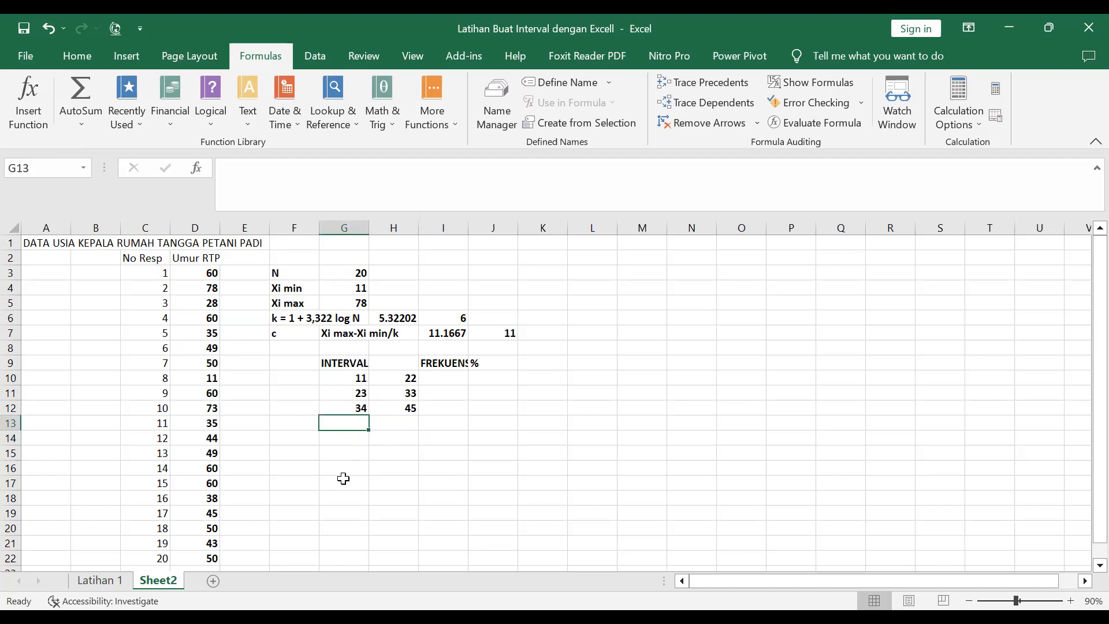
type("46")
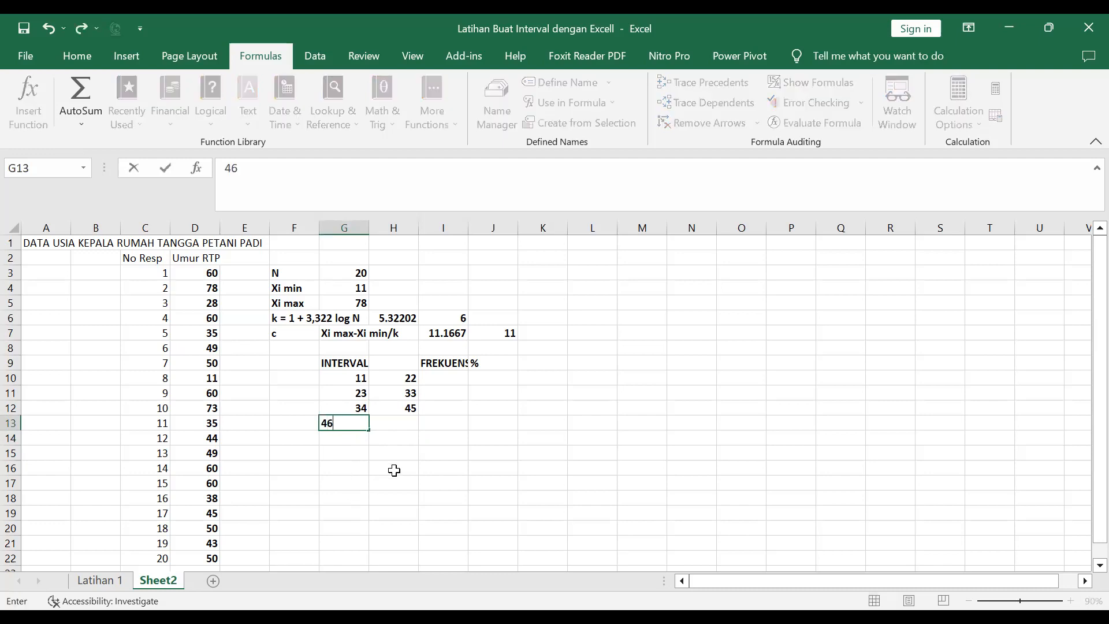
left_click(402, 424)
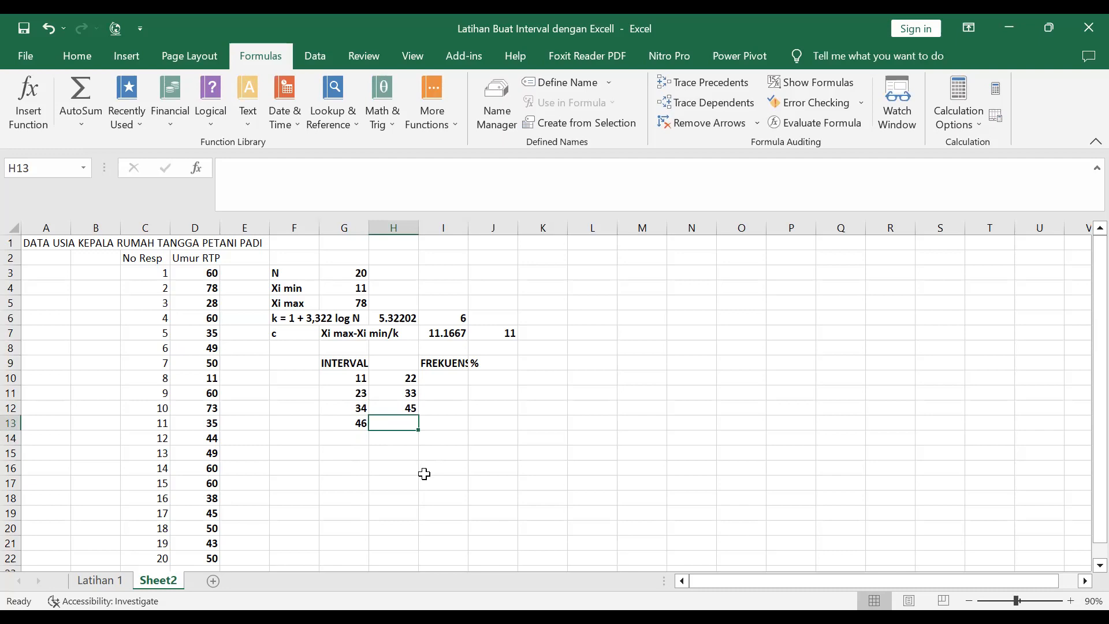
type("5")
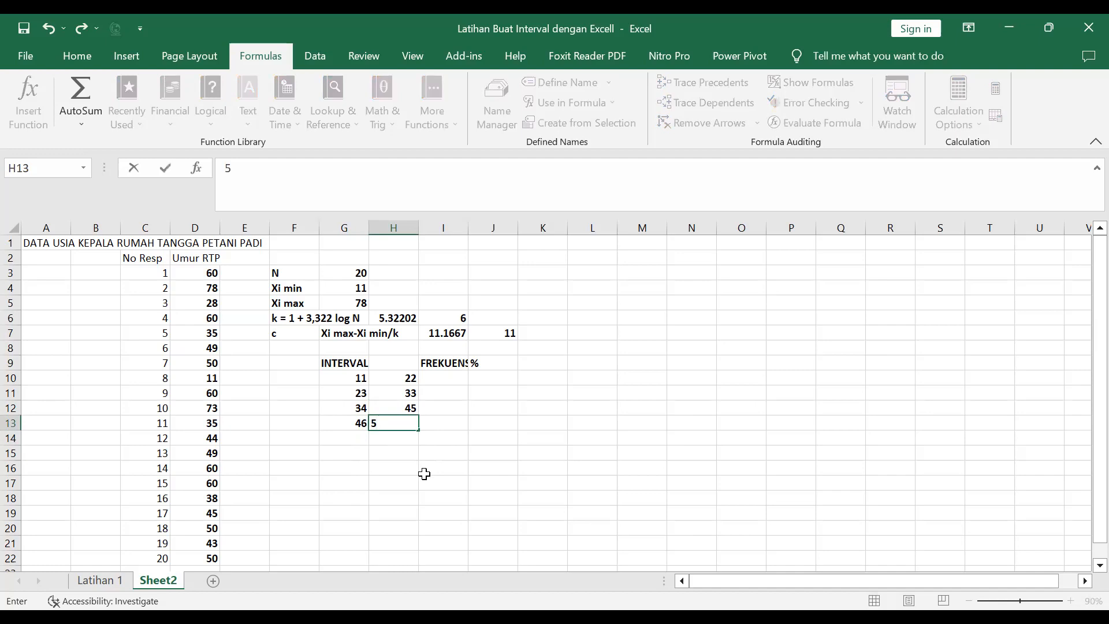
key("Return")
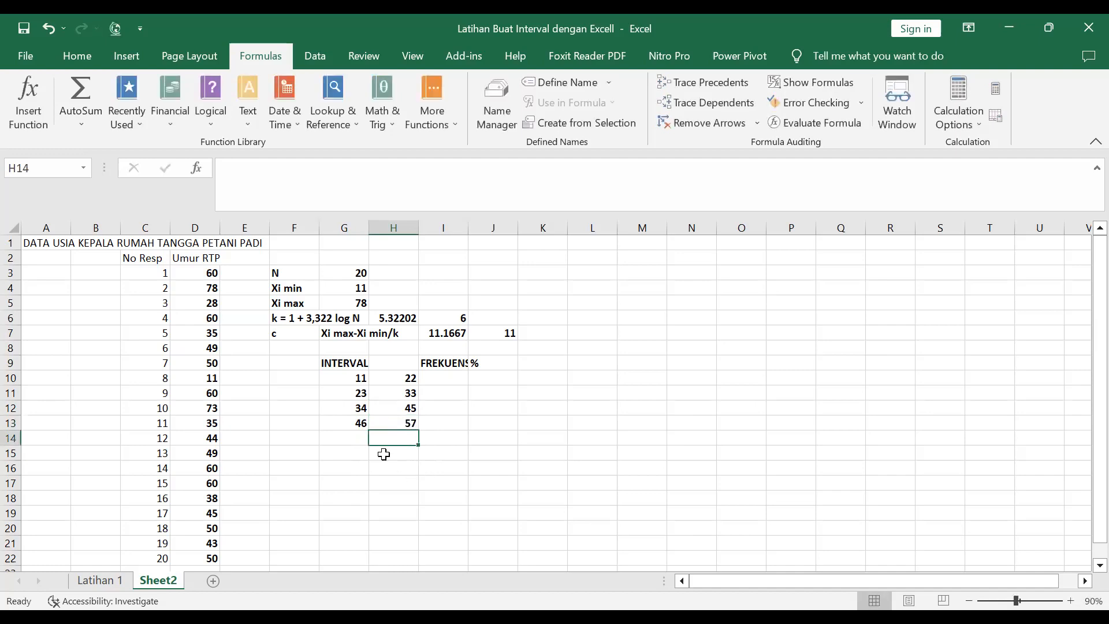
Enter the fifth class interval with lower limit 58 in G14 and upper limit 66 in H14.
left_click(350, 437)
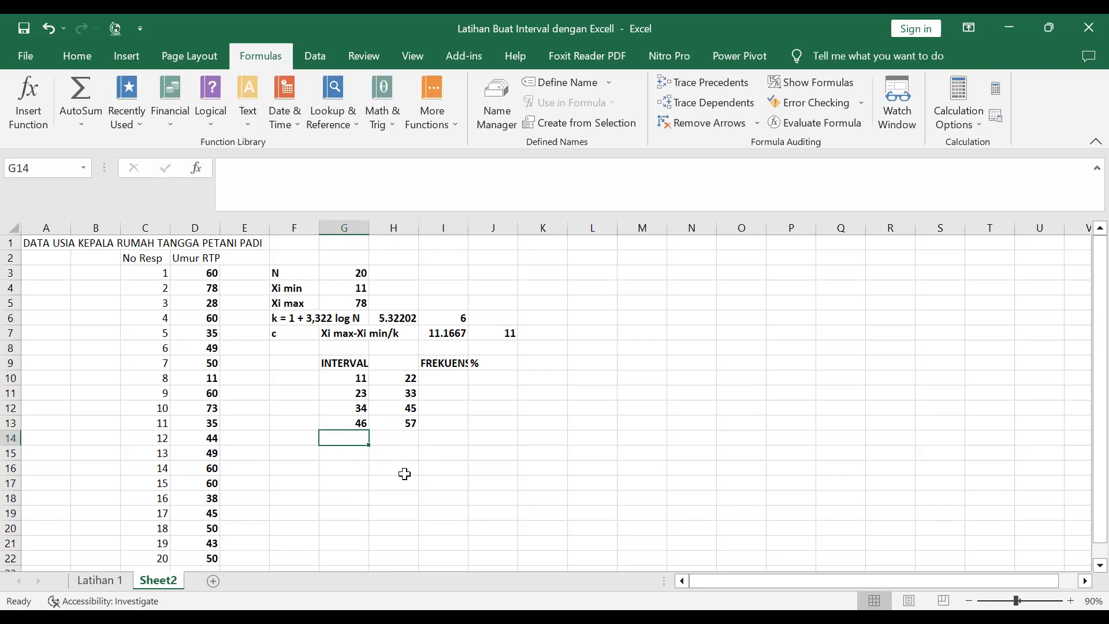
type("58")
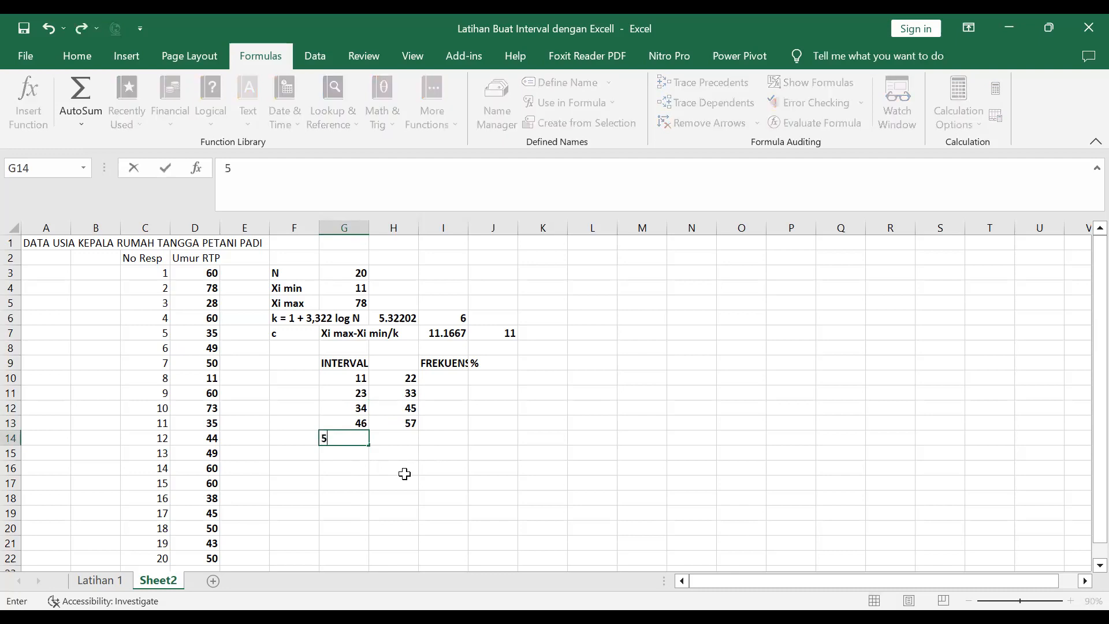
left_click(406, 437)
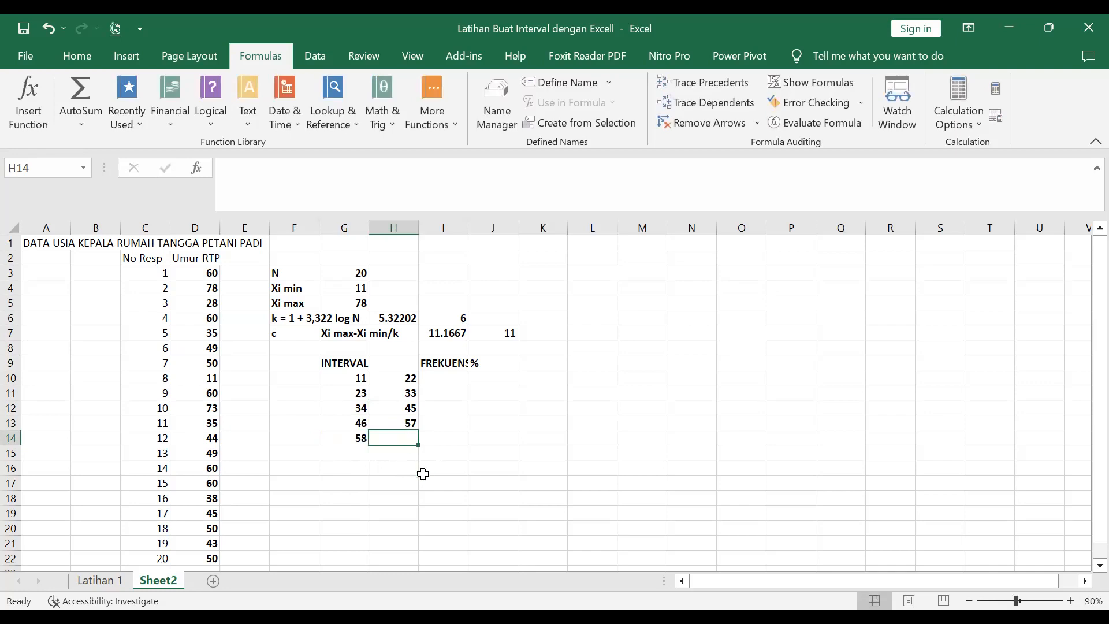
type("59")
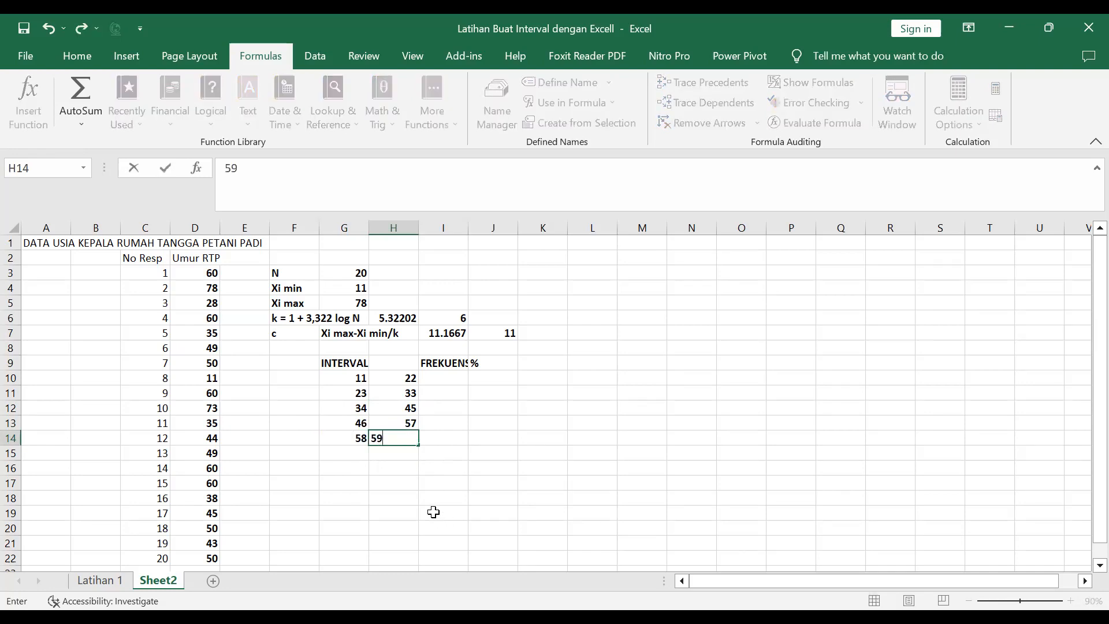
key("Return")
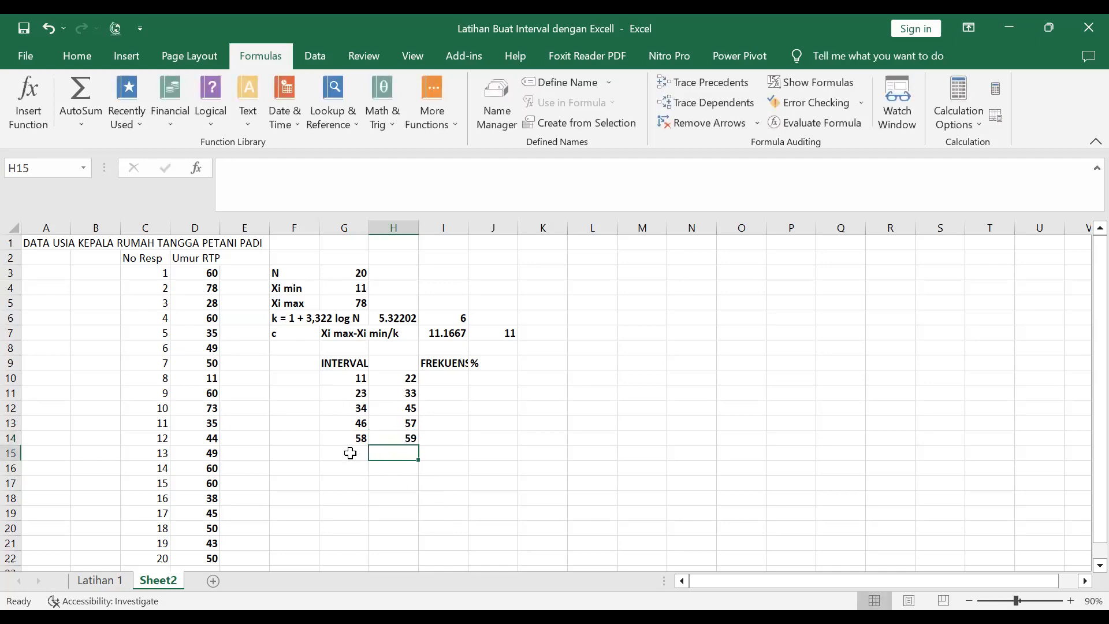
left_click(406, 438)
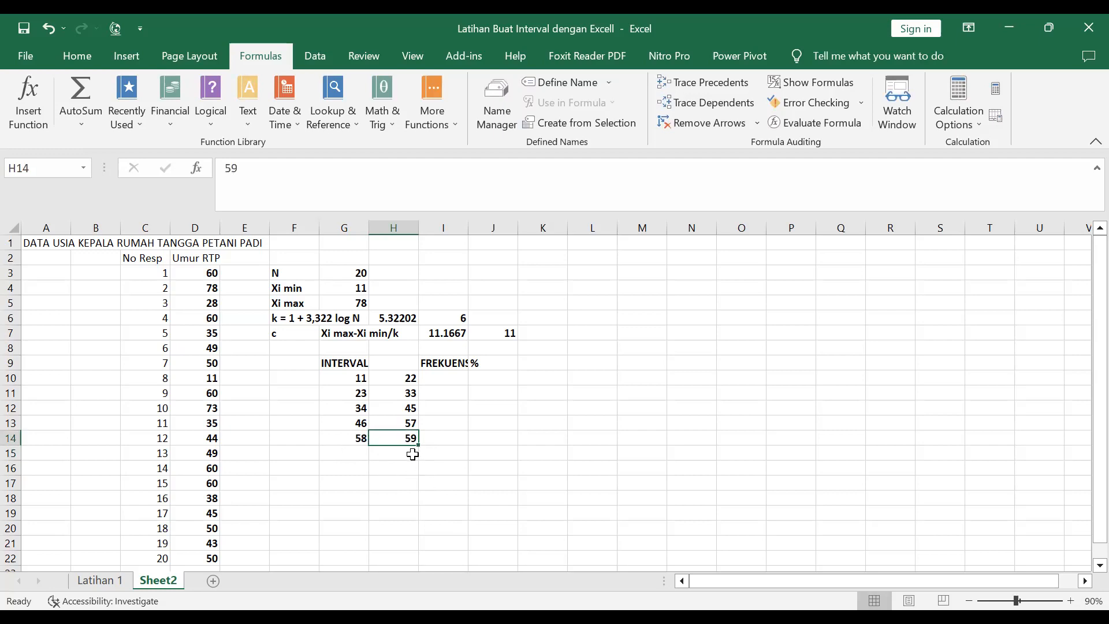
type("66")
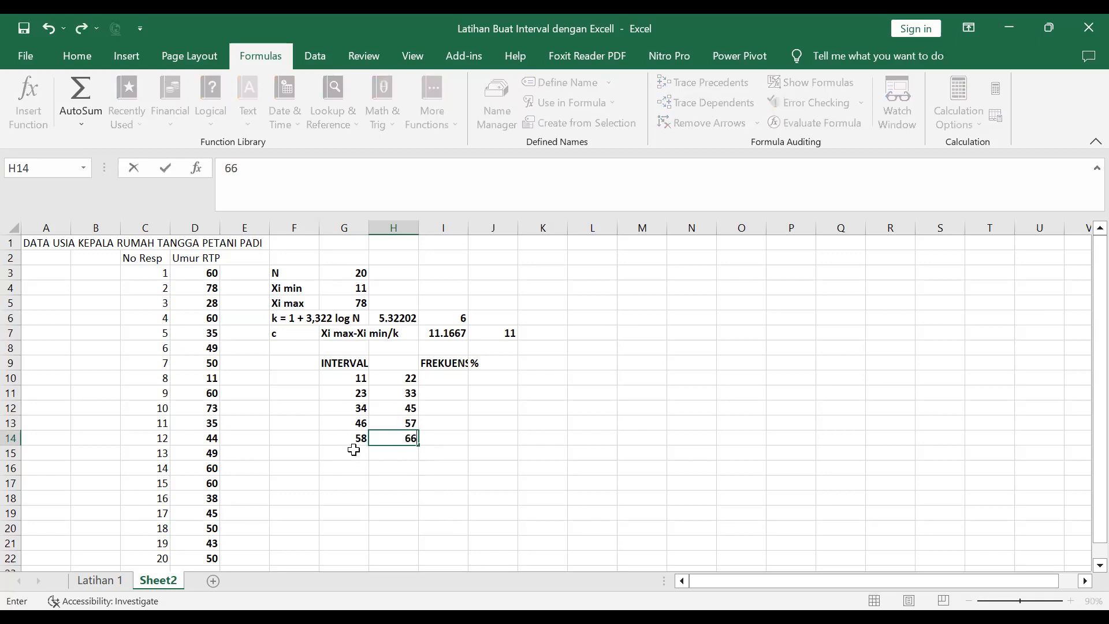
Enter the sixth class interval with lower limit 67 in G15 and upper limit 78 in H15.
left_click(349, 454)
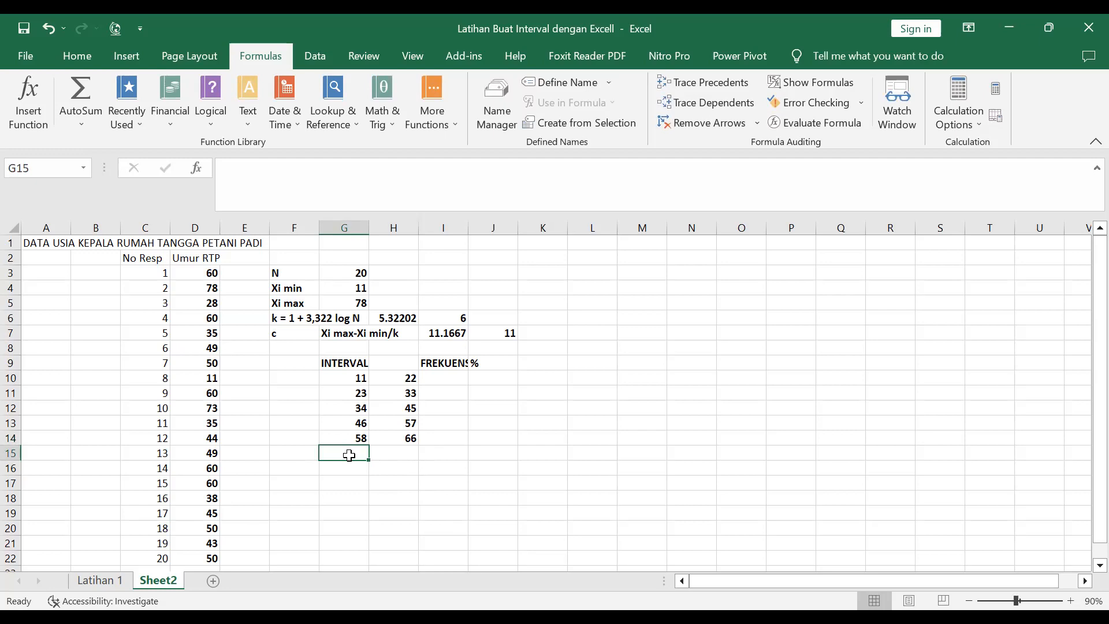
type("67")
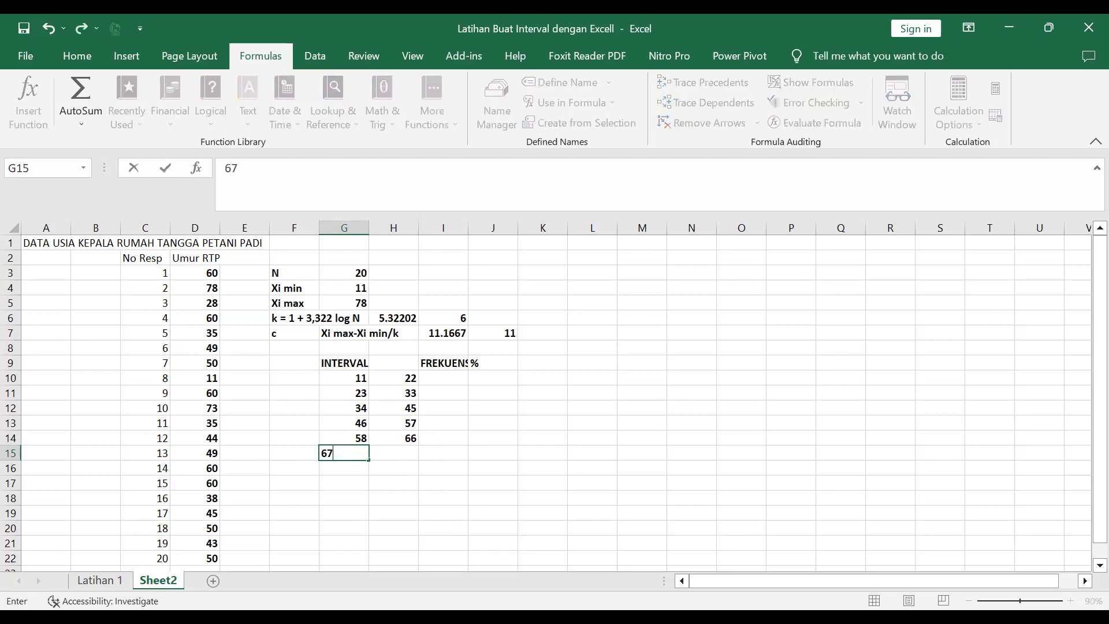
left_click(373, 469)
left_click(359, 453)
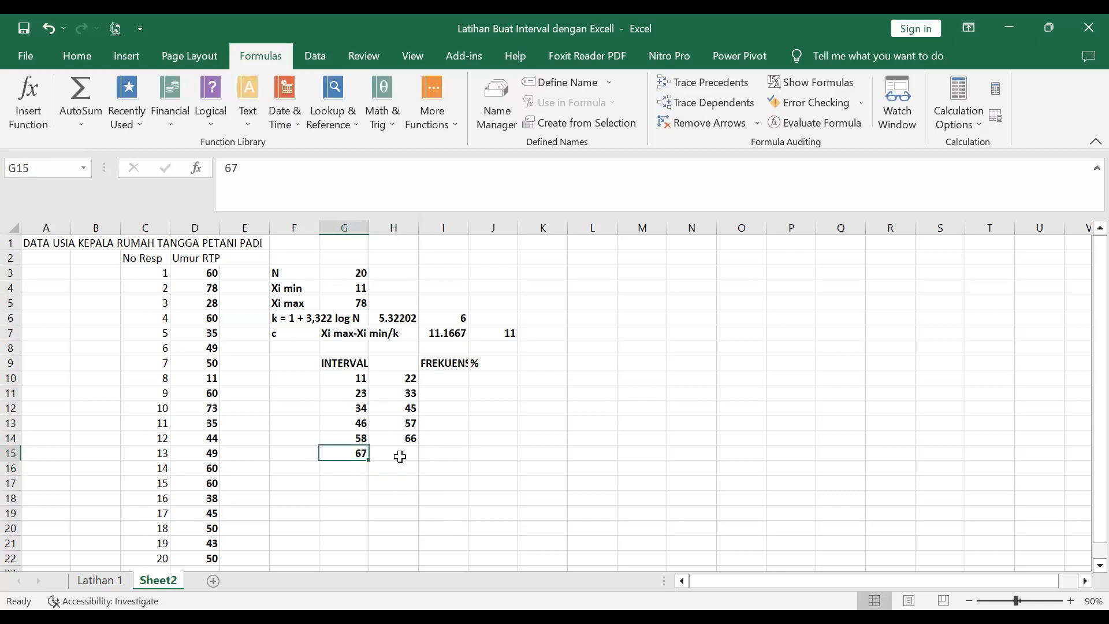
left_click(401, 459)
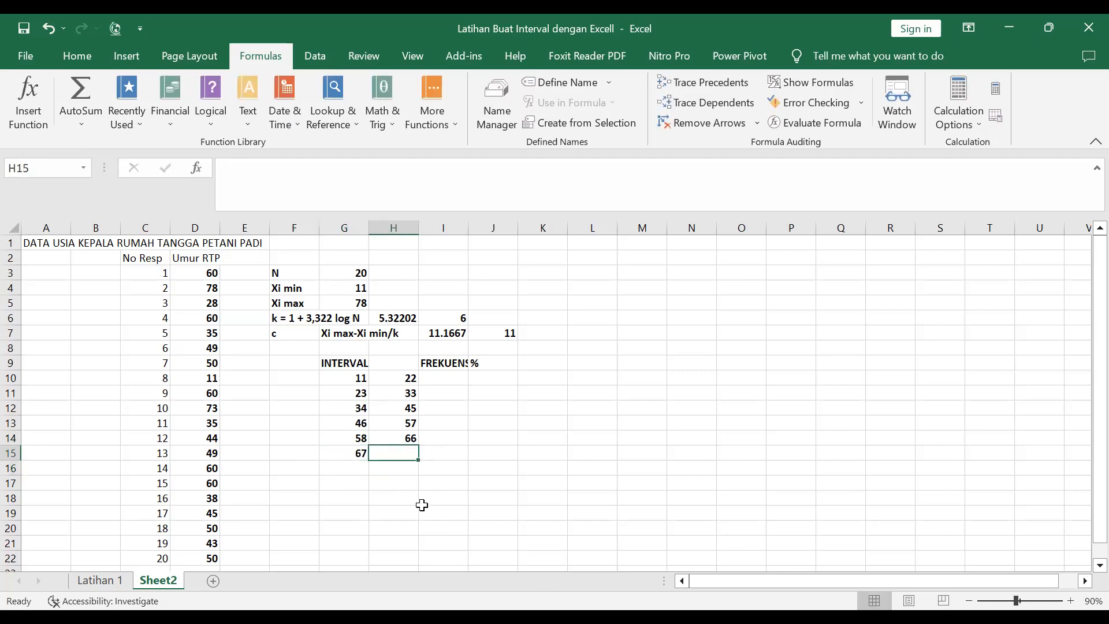
type("8")
key("BackSpace")
type("78")
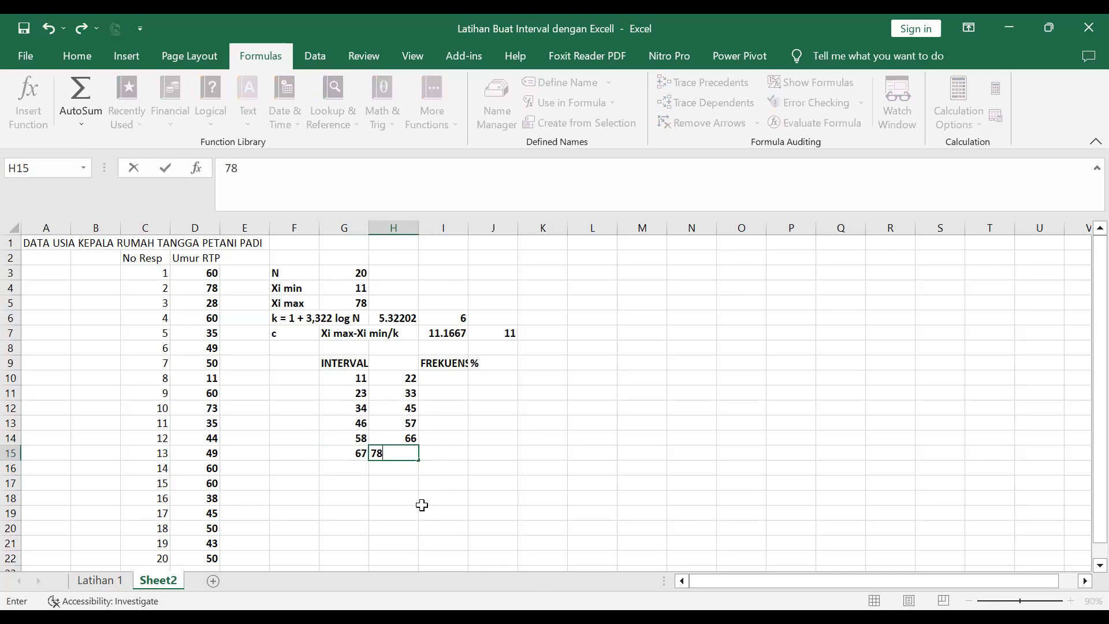
Replace the last interval's lower limit in G15 with the inserted symbol ≥.
left_click(352, 453)
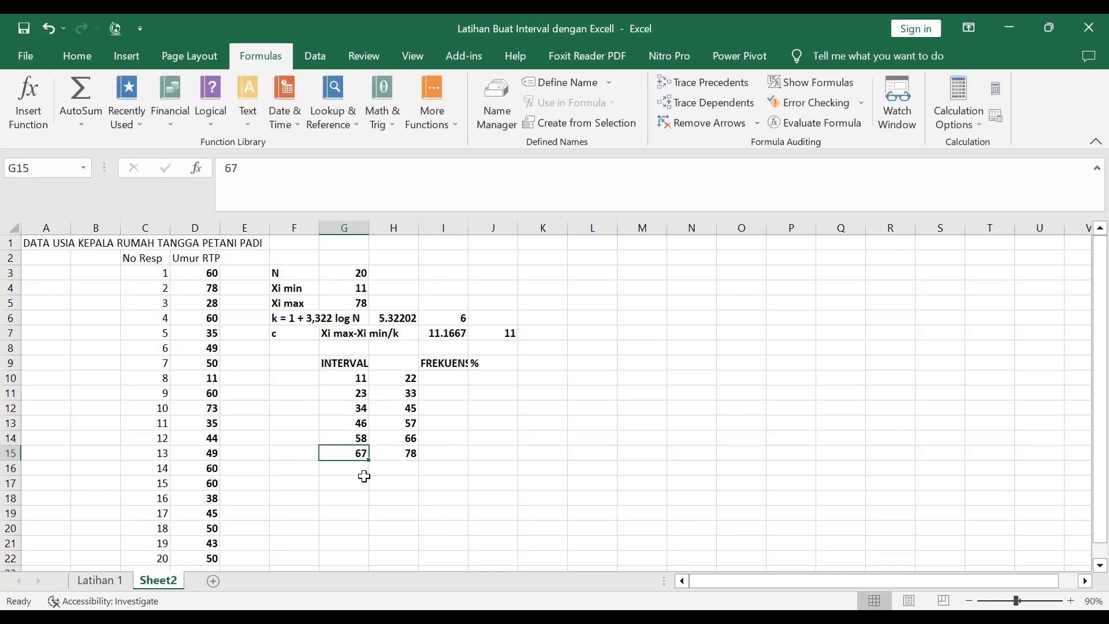
type(">")
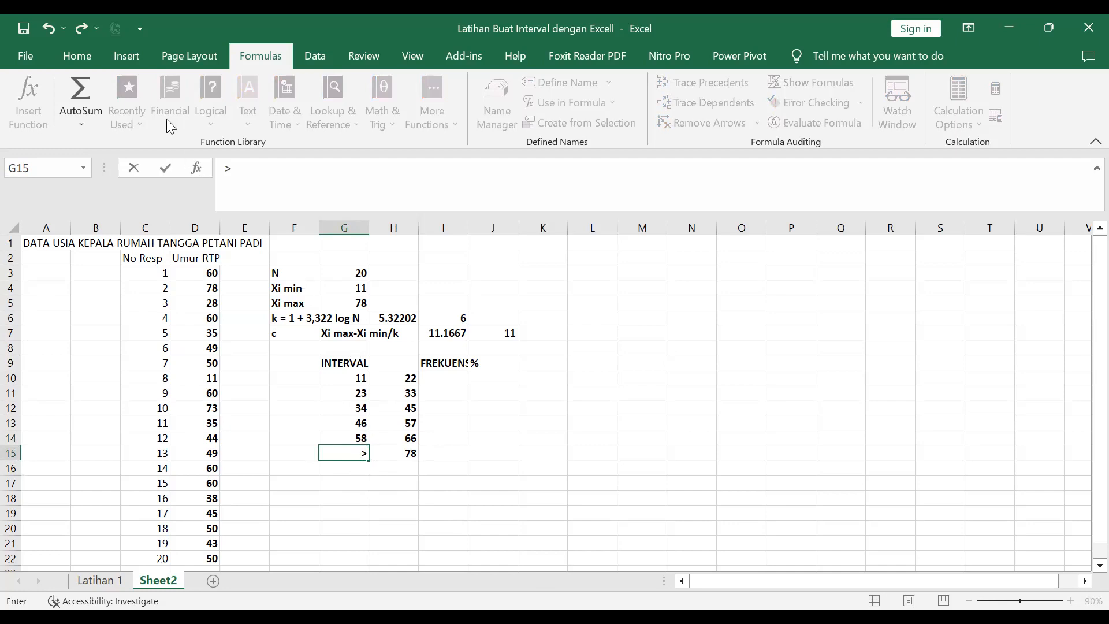
left_click(80, 55)
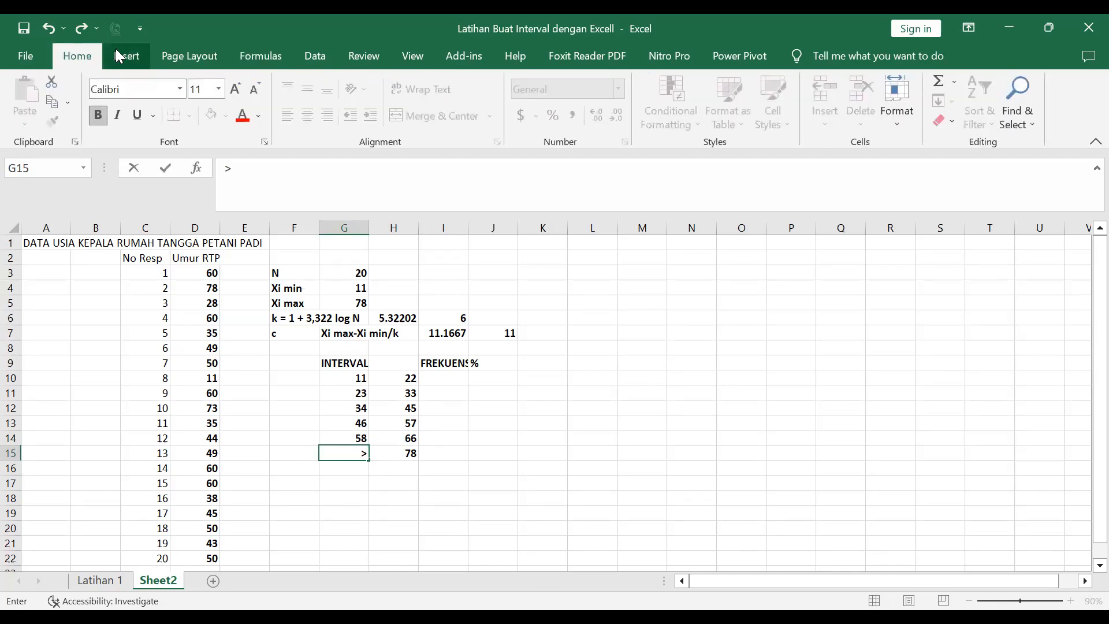
left_click(121, 56)
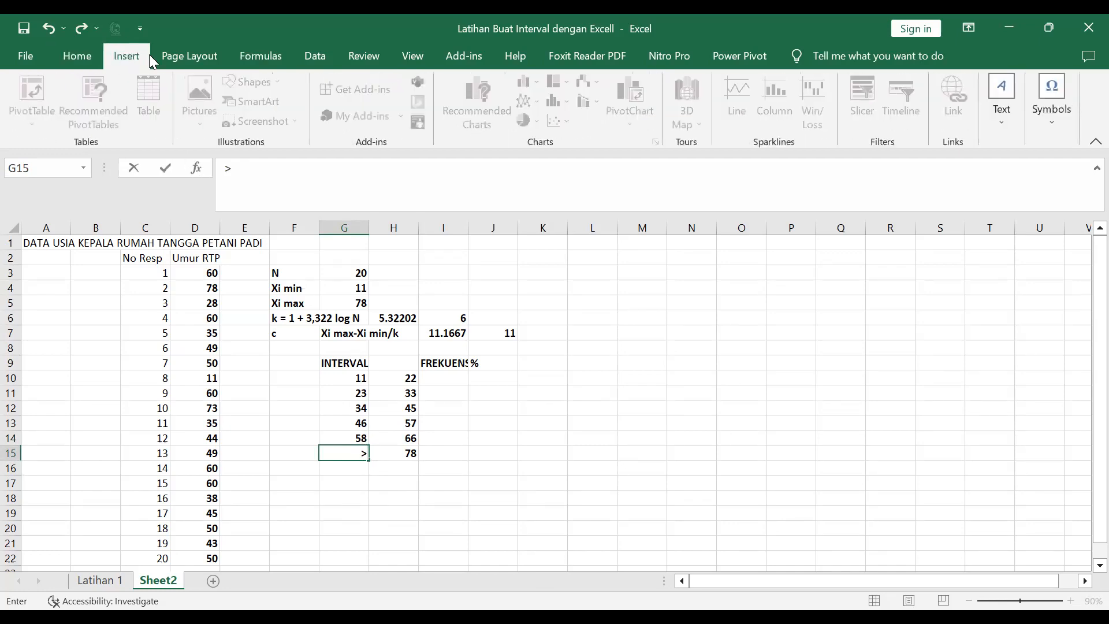
left_click(1047, 94)
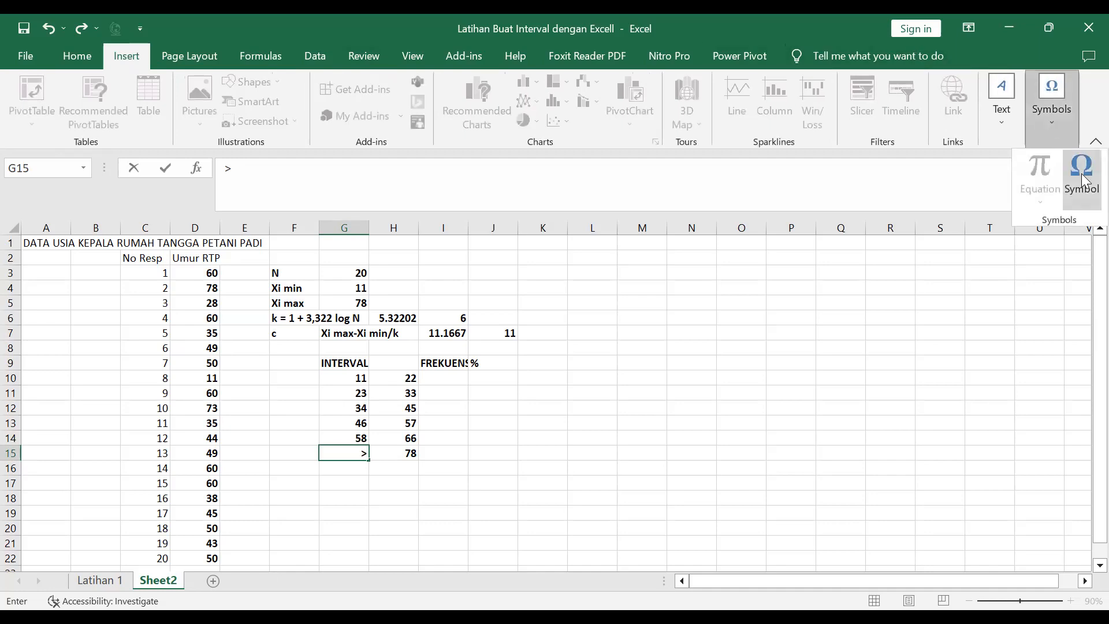
left_click(1088, 177)
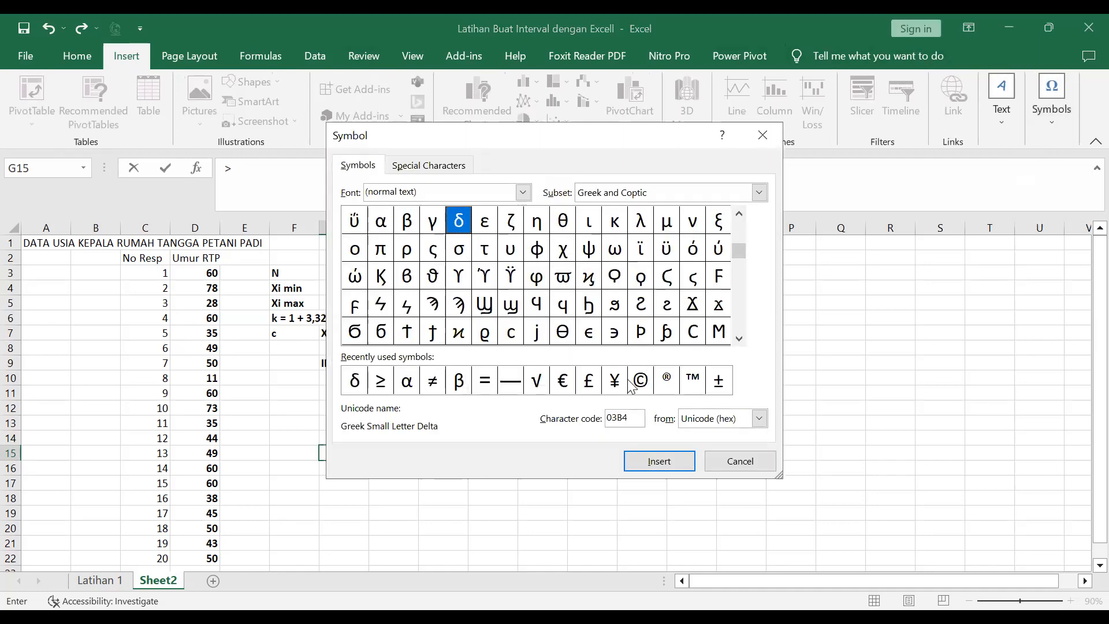
left_click(380, 381)
left_click(657, 461)
left_click(737, 461)
left_click(361, 452)
key("BackSpace")
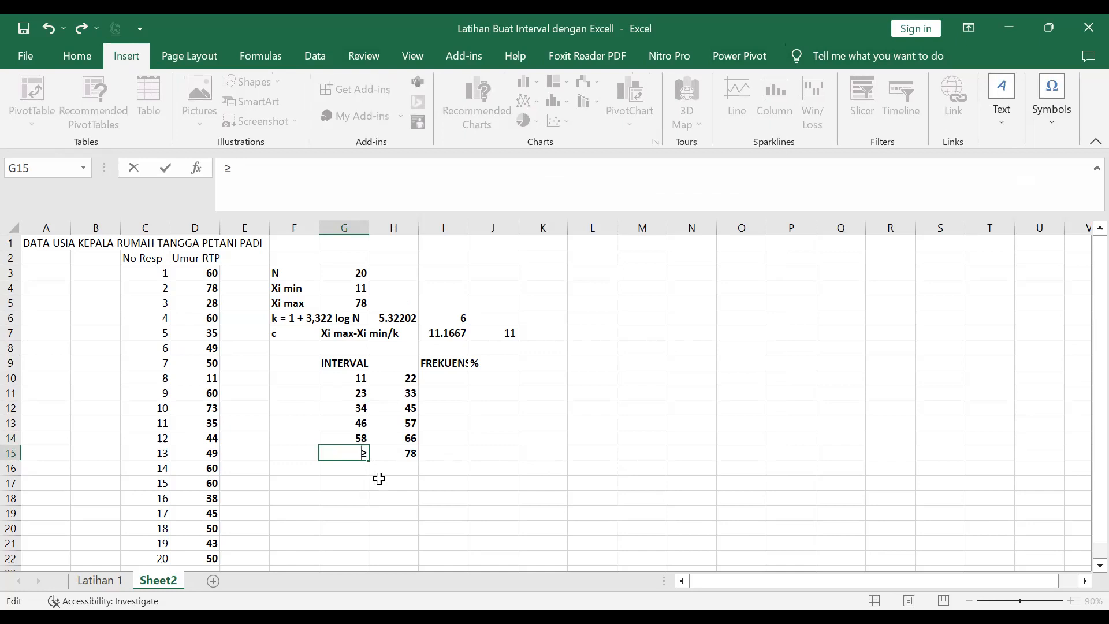
left_click(392, 495)
Center the ≥ symbol horizontally in cell G15.
left_click(340, 453)
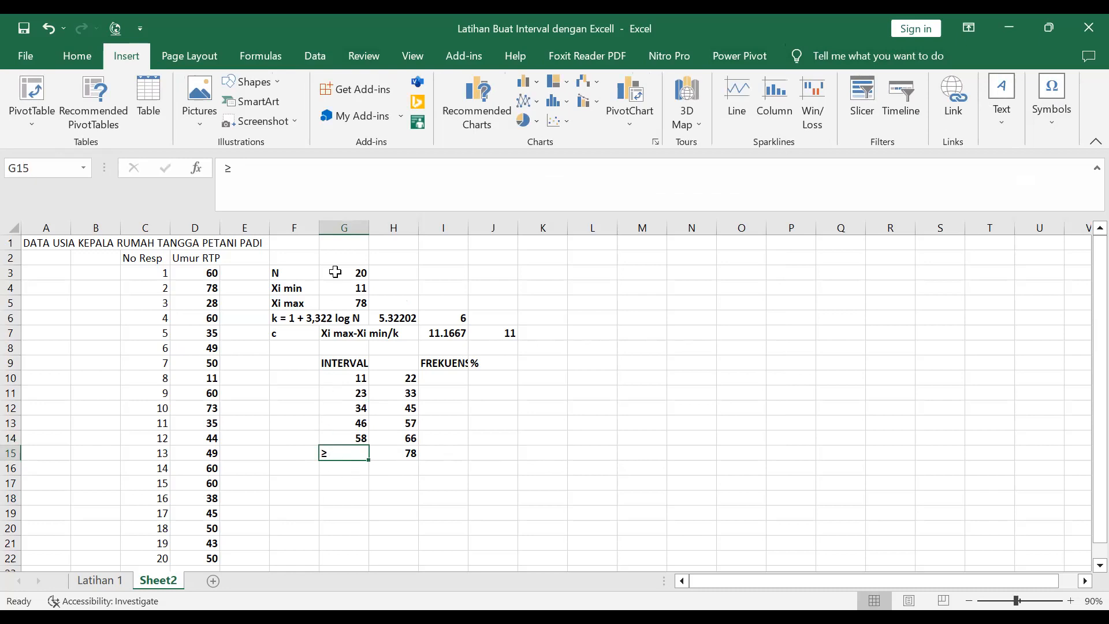
left_click(77, 56)
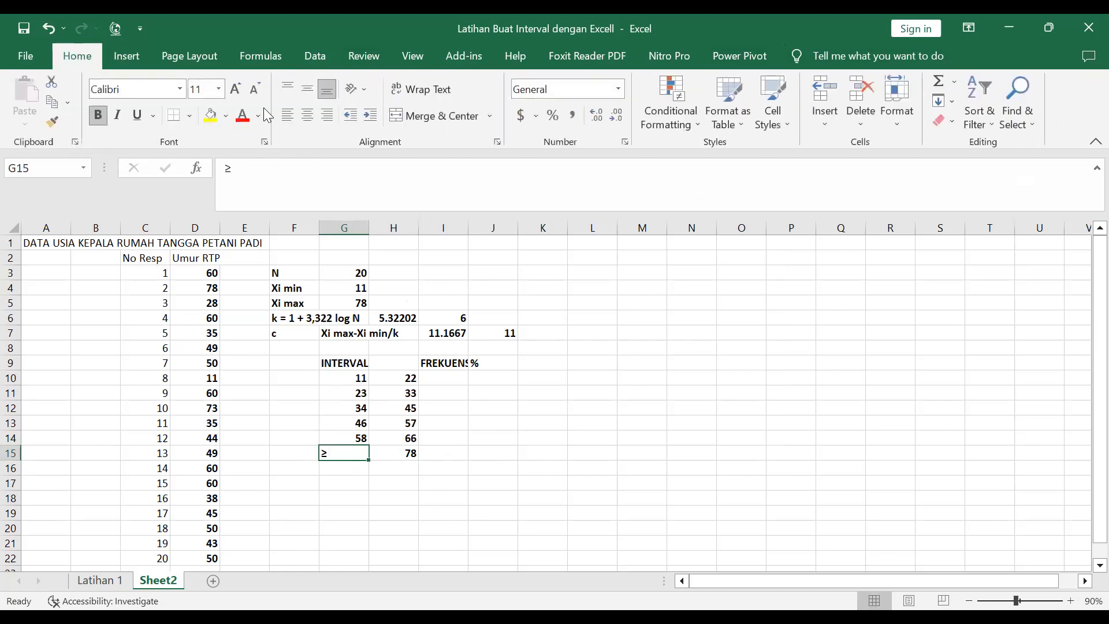
left_click(307, 116)
left_click(588, 500)
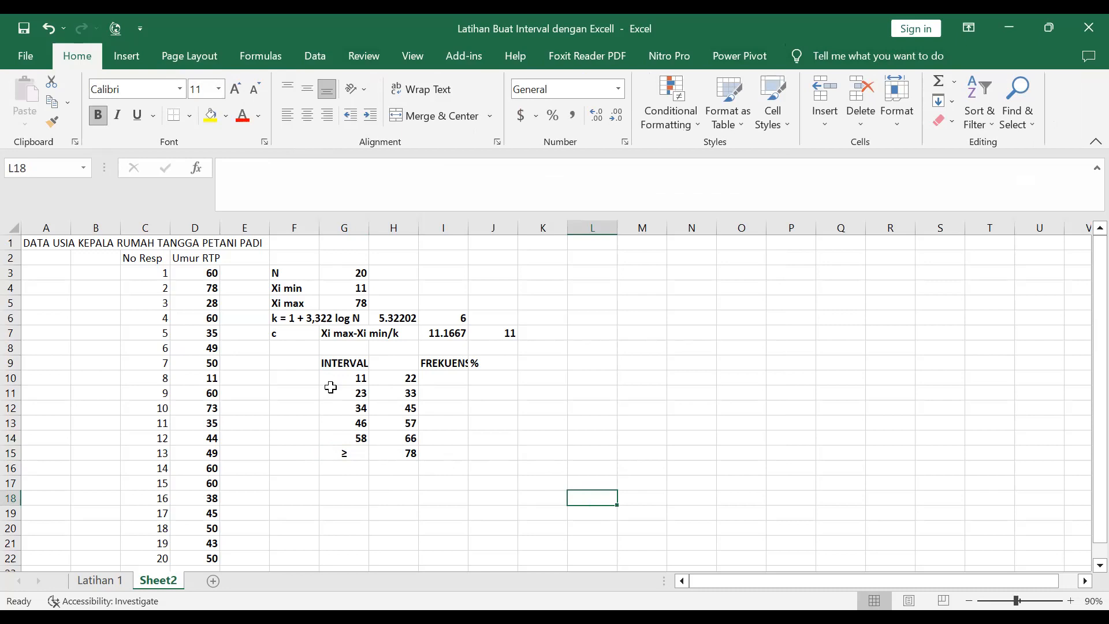
Number the class intervals 1 to 6 in F10:F15 by filling down the series started with 1 and 2.
left_click(304, 380)
type("1")
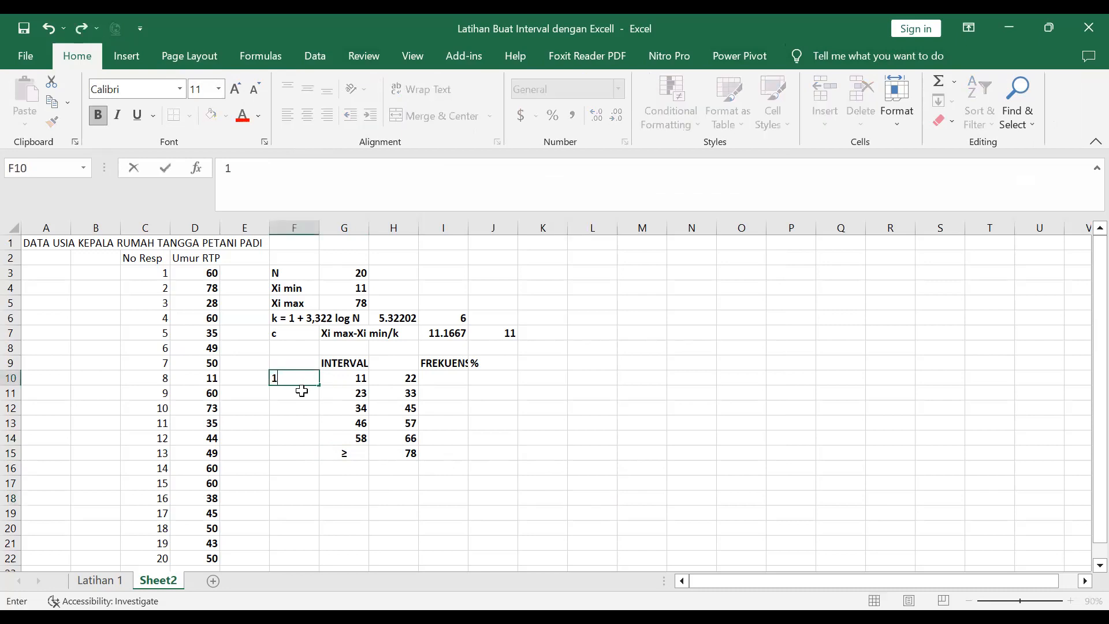
key("Return")
type("2")
left_click_drag(311, 376, 312, 421)
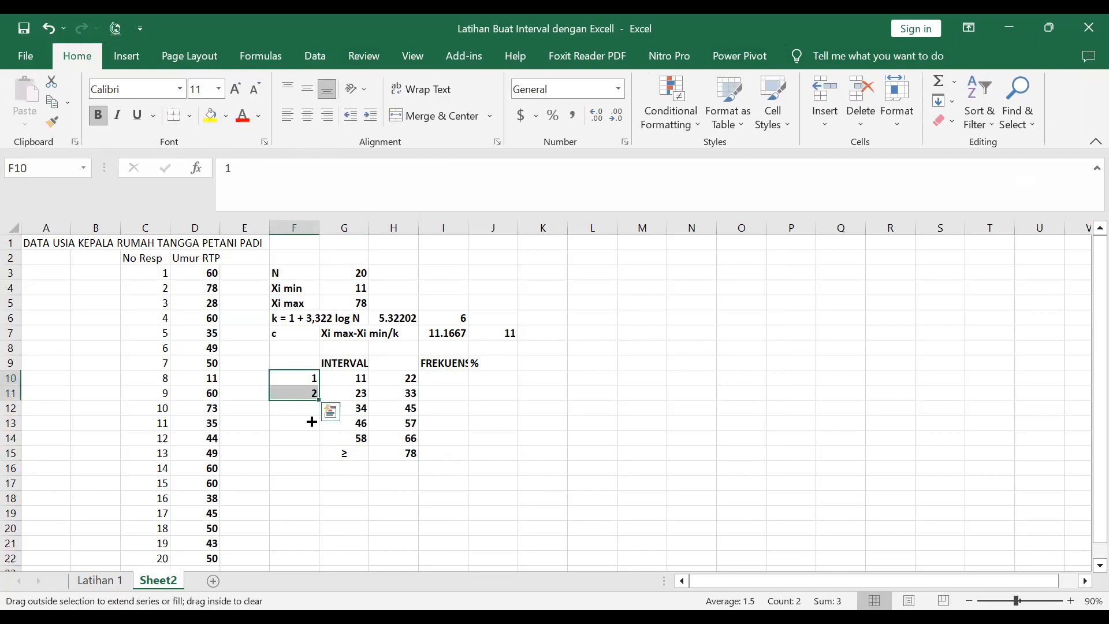
left_click_drag(306, 461, 308, 455)
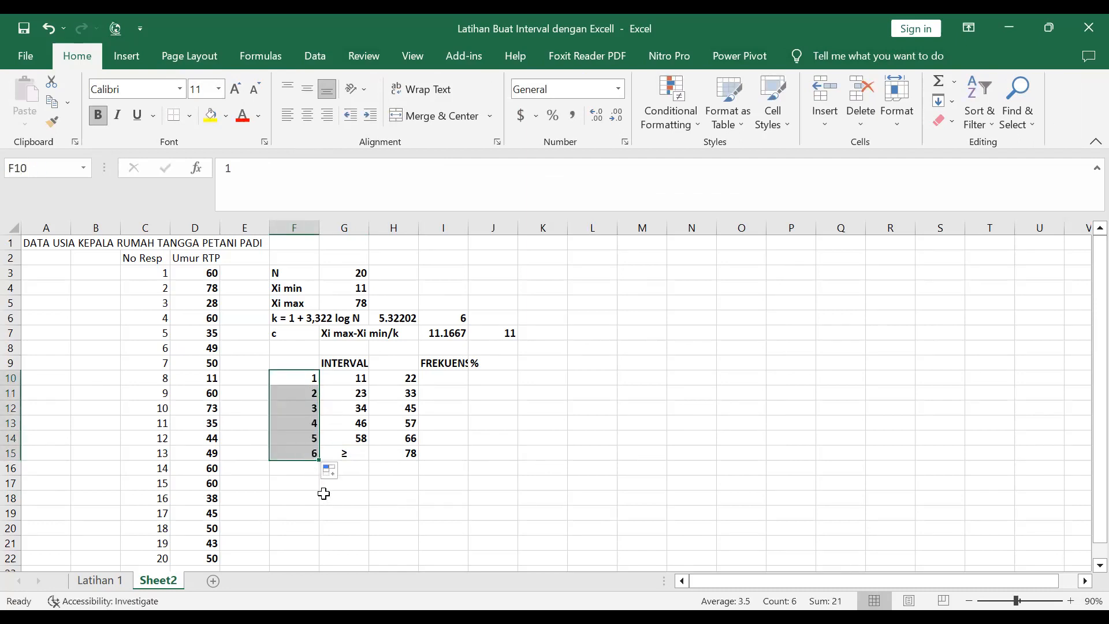
Clear the contents of F9:F15 to remove the class numbering.
left_click(453, 318)
left_click_drag(297, 359, 295, 446)
right_click(295, 446)
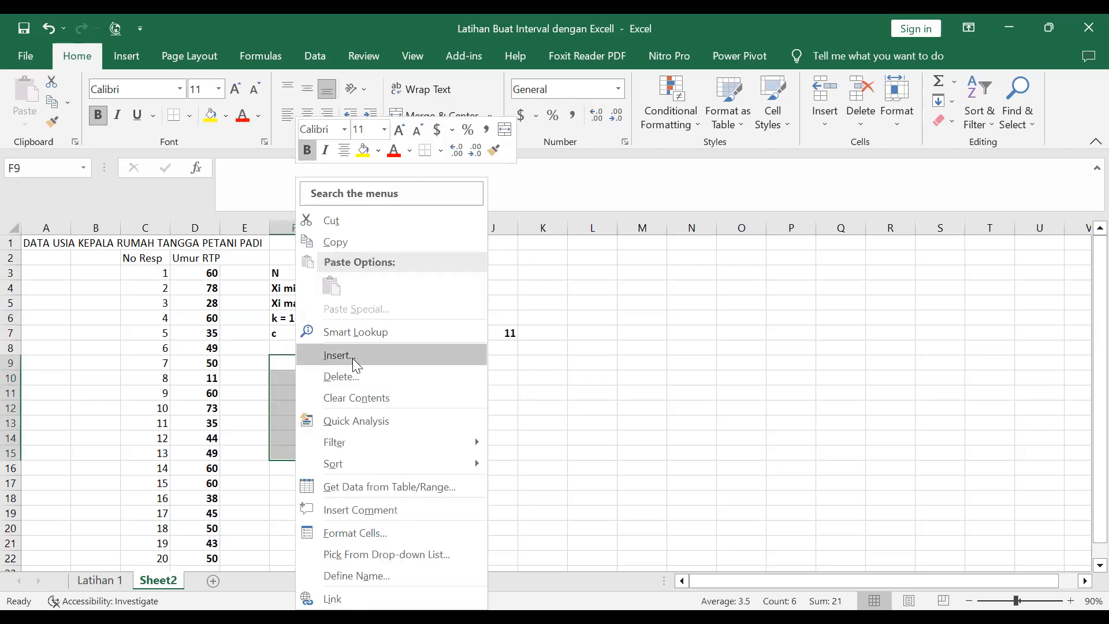
left_click(350, 398)
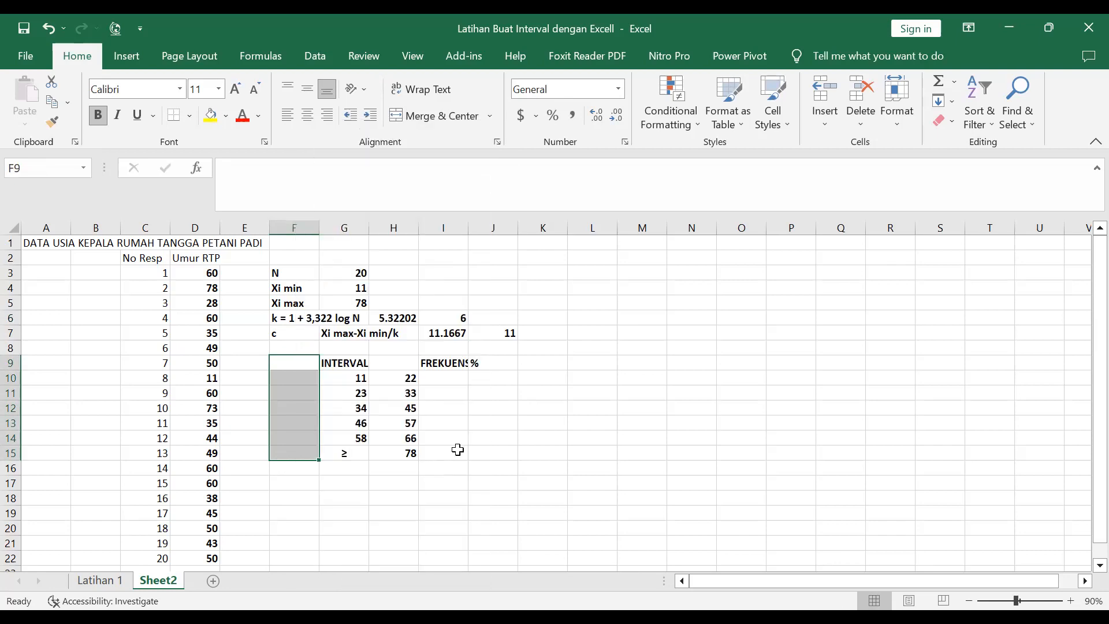
Merge and center the "INTERVAL" header across G9:H9.
left_click(479, 451)
left_click_drag(333, 366, 384, 364)
left_click(426, 118)
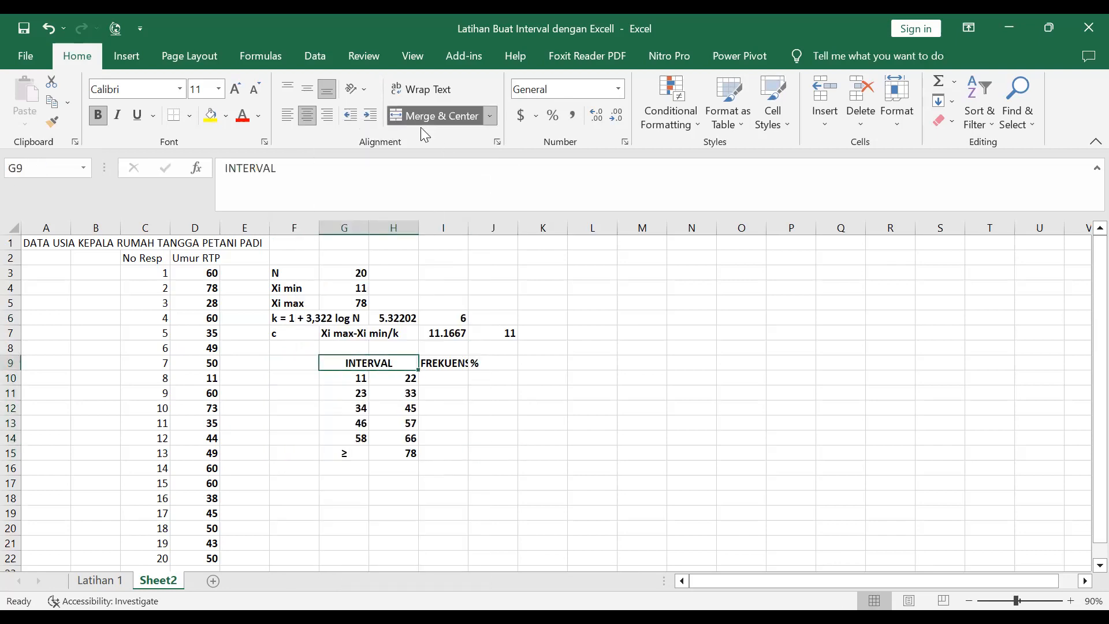
Widen column I to fit the FREKUENSI heading and center the table headers in G9:J9 horizontally.
left_click(508, 437)
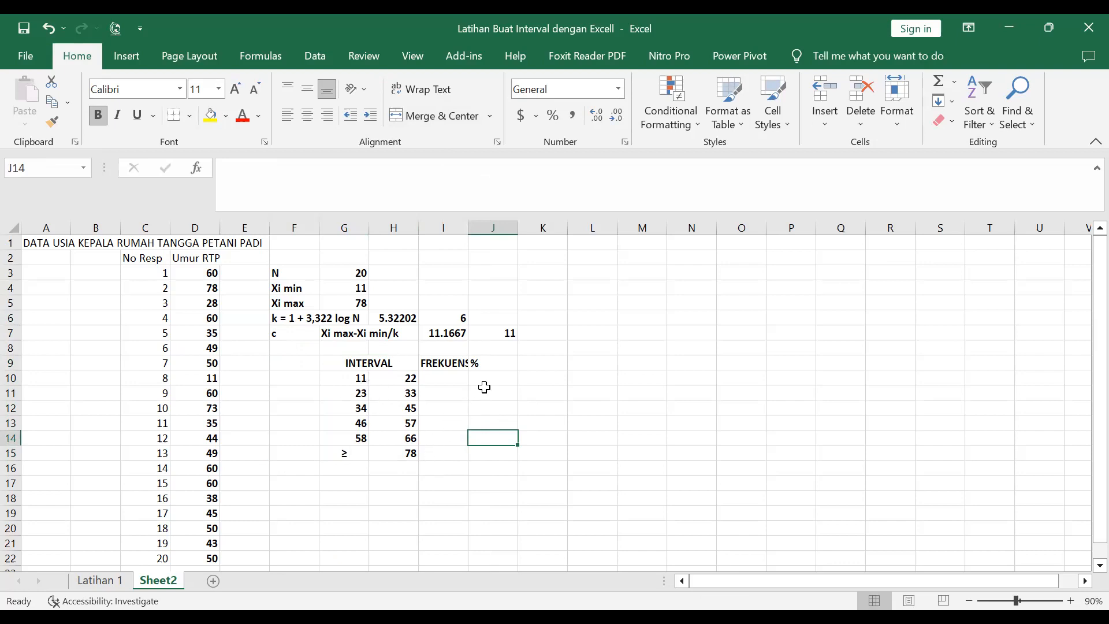
left_click_drag(470, 227, 490, 227)
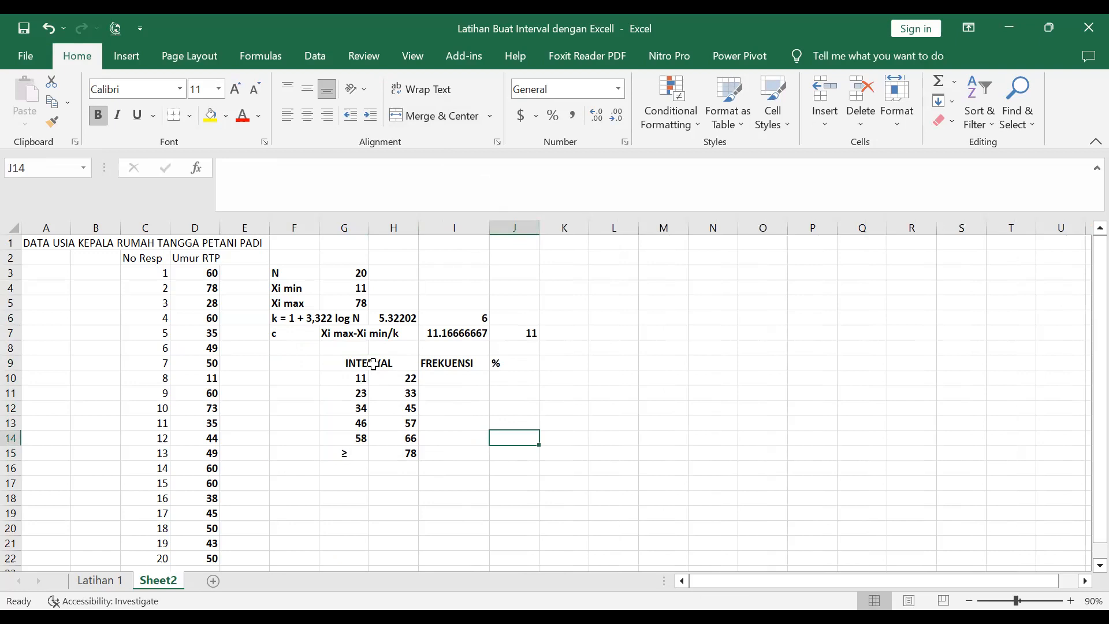
left_click_drag(374, 363, 499, 364)
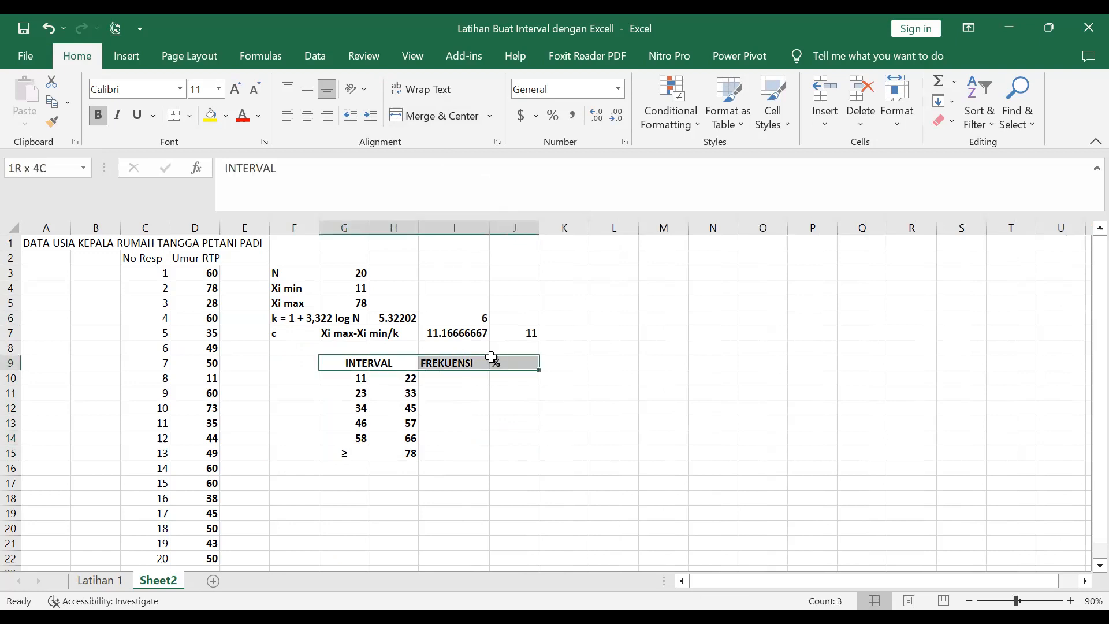
left_click(308, 116)
left_click(459, 393)
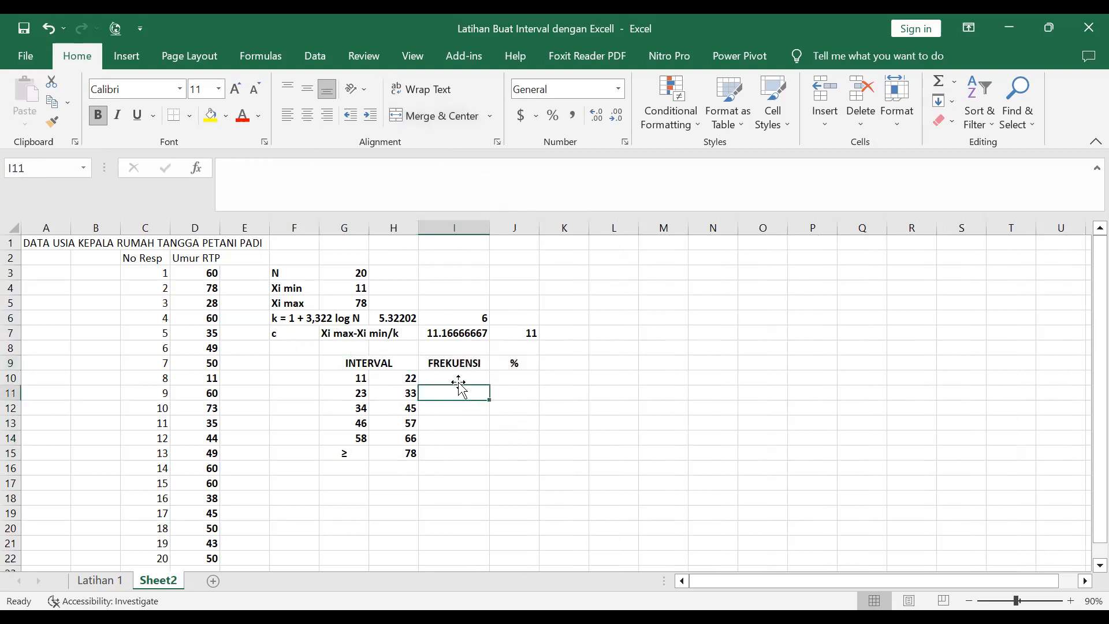
Try the array formula =FREQUENCY(D3:D22,H10:H15) in cell I10 alone, and undo the entry.
left_click(456, 379)
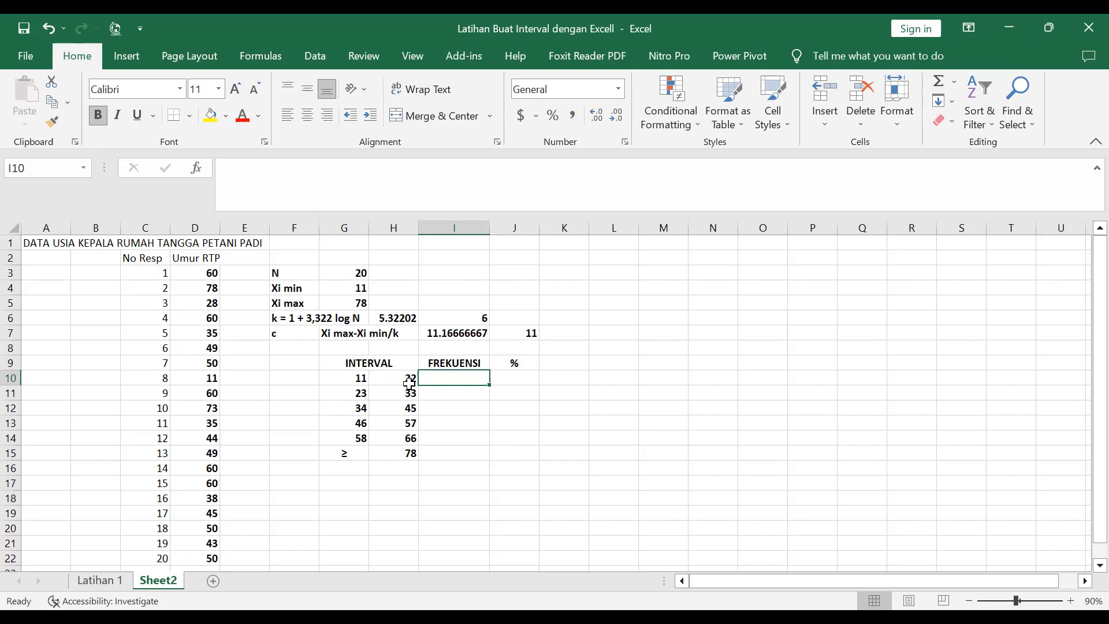
type("=")
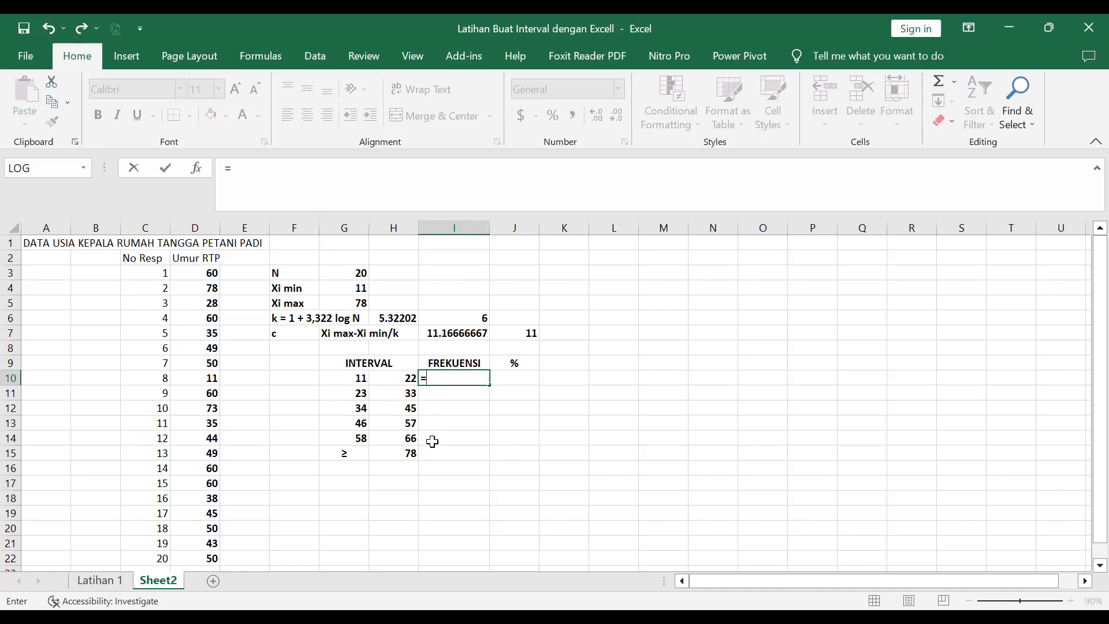
type("F")
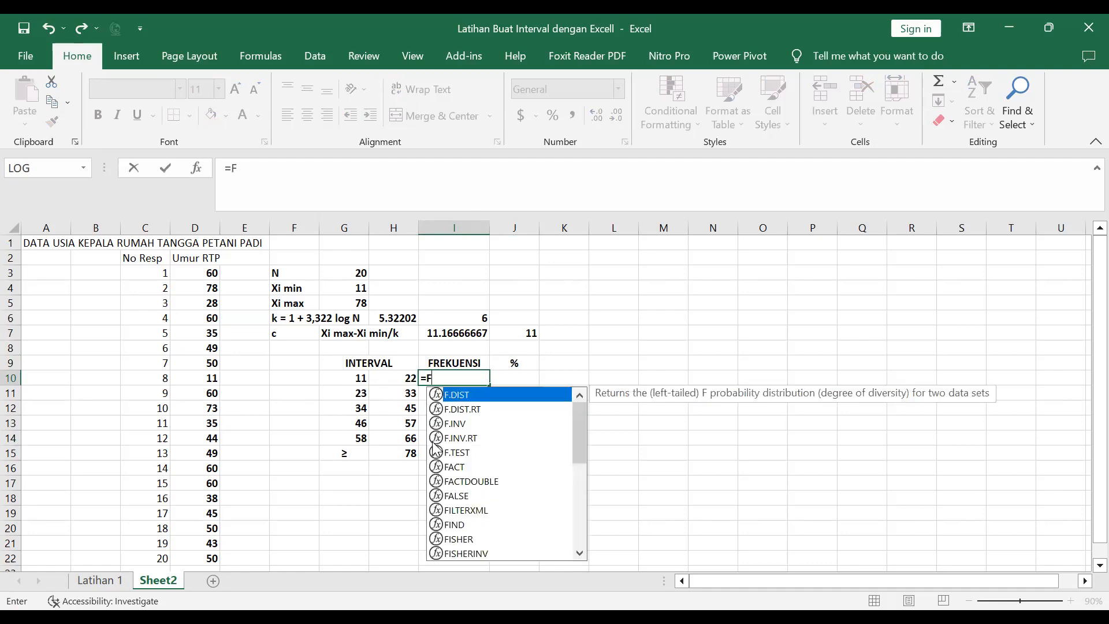
type("R")
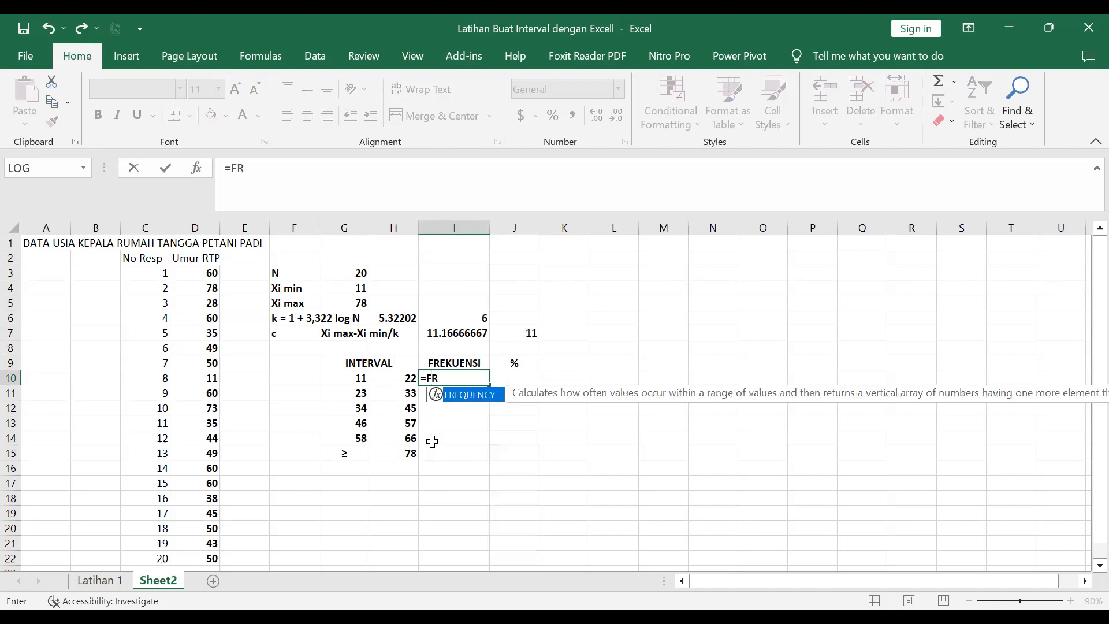
double_click(465, 393)
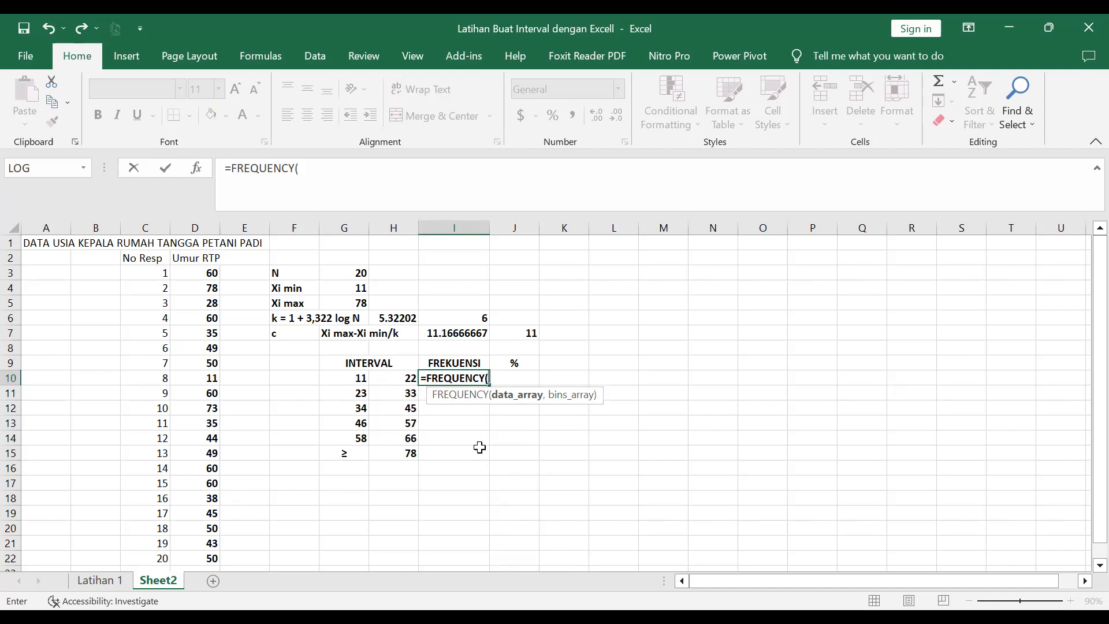
left_click_drag(205, 275, 214, 558)
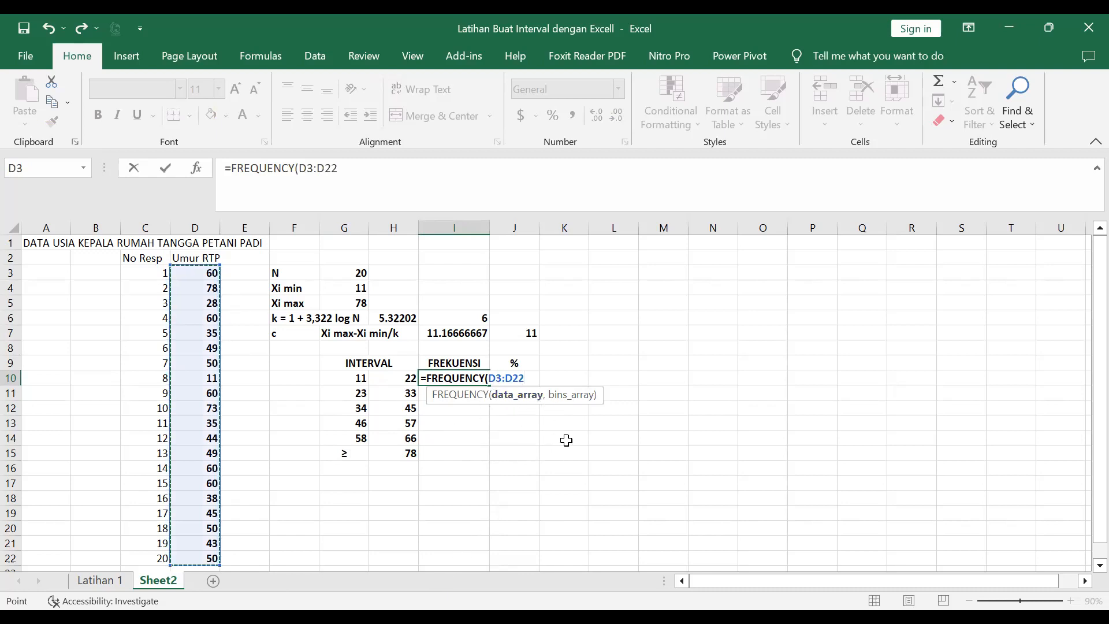
type(",")
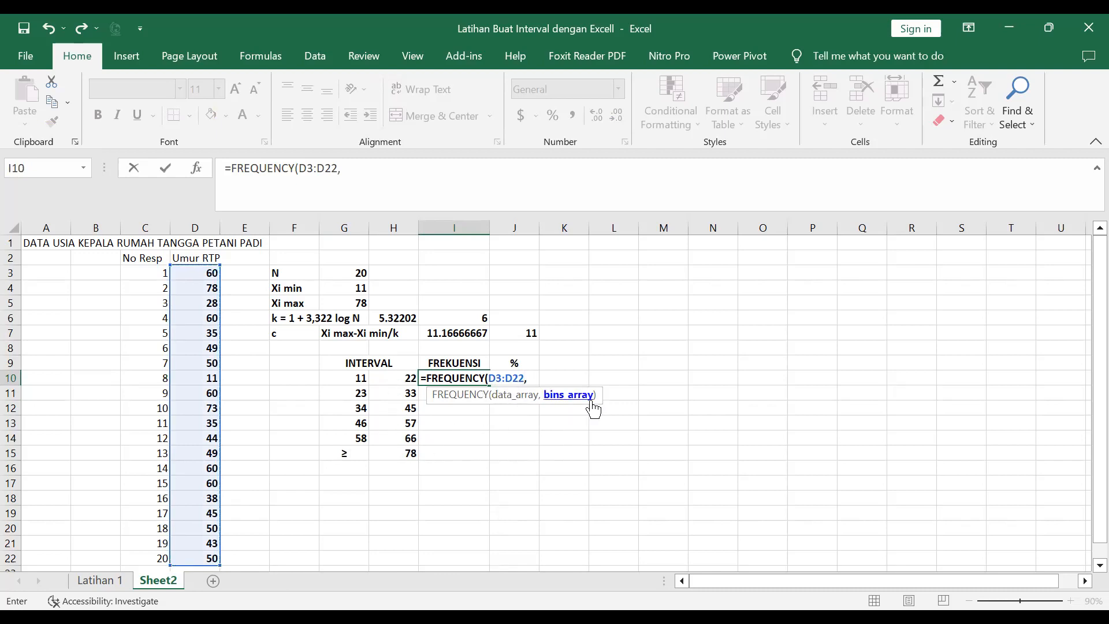
left_click_drag(395, 379, 400, 456)
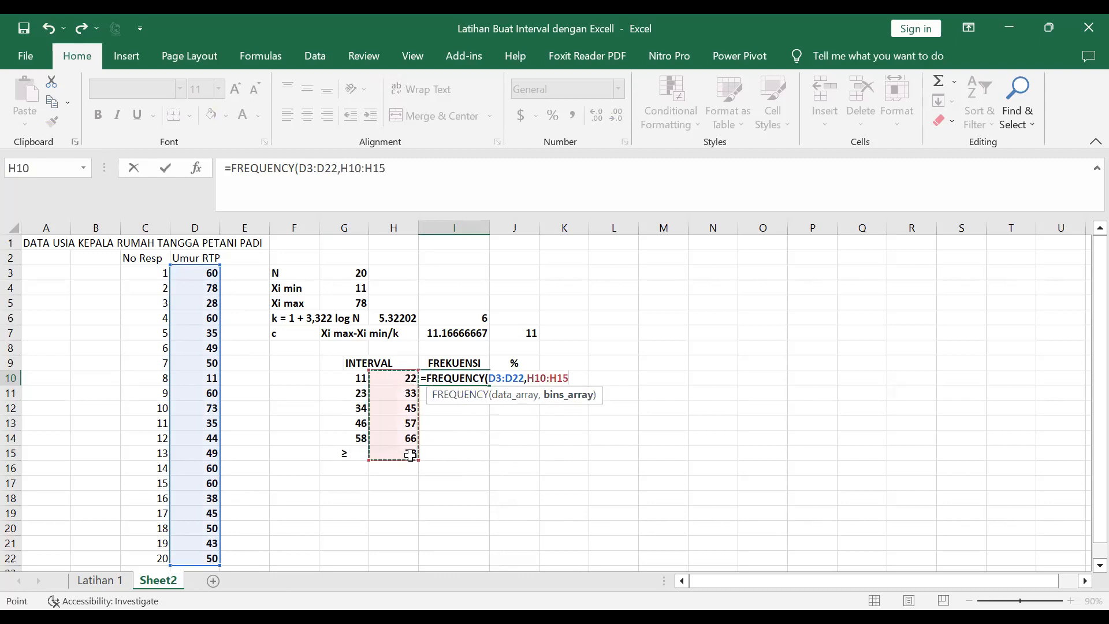
type(")")
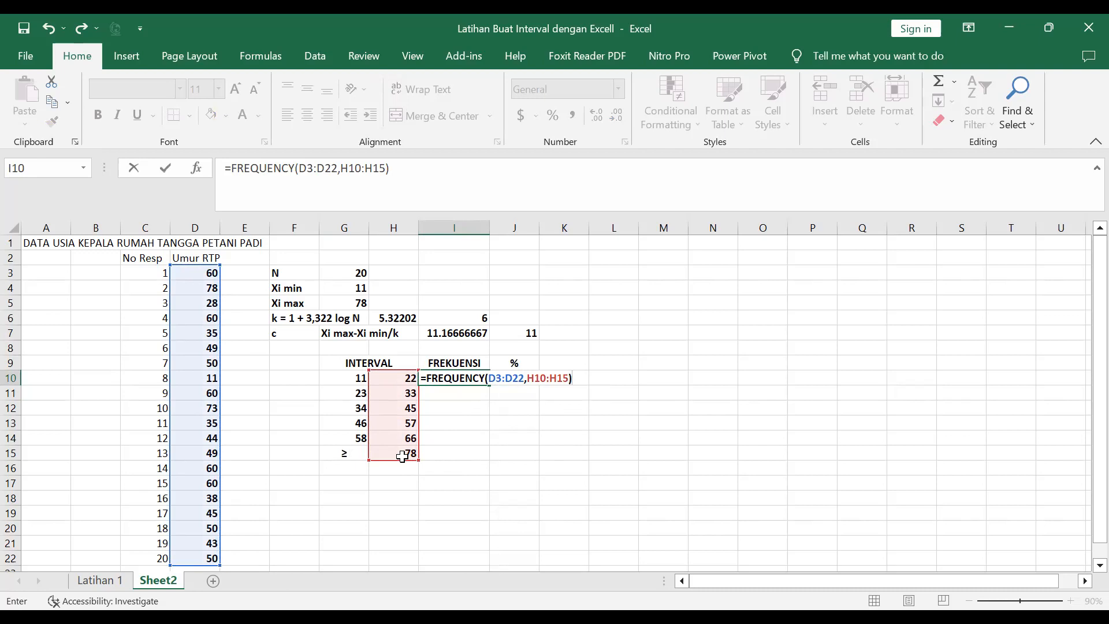
key("ctrl+shift+Return")
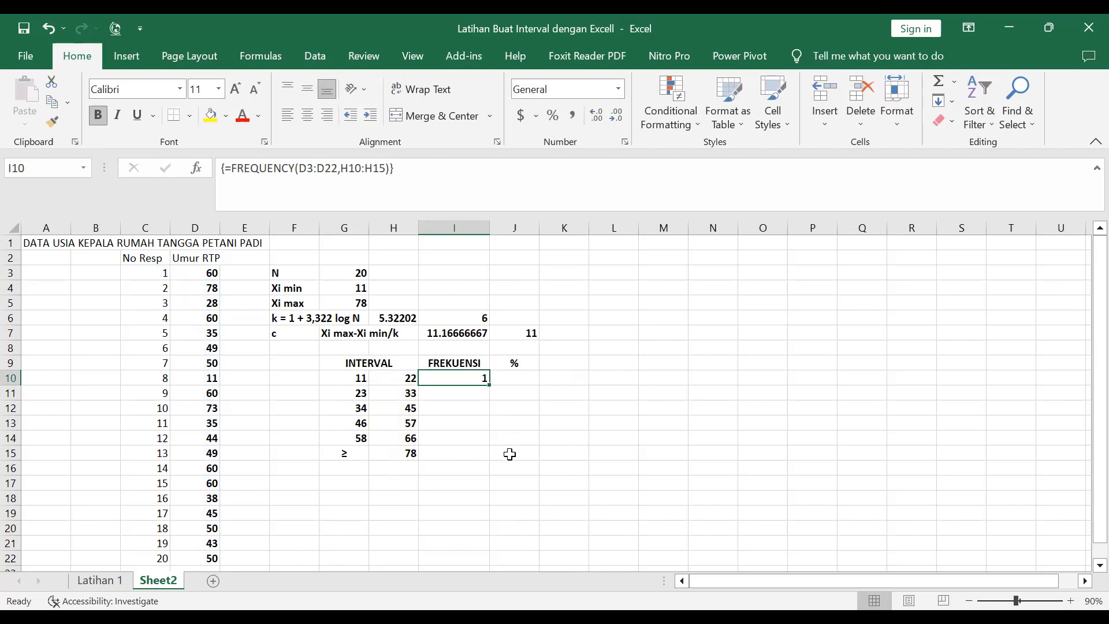
key("ctrl+z")
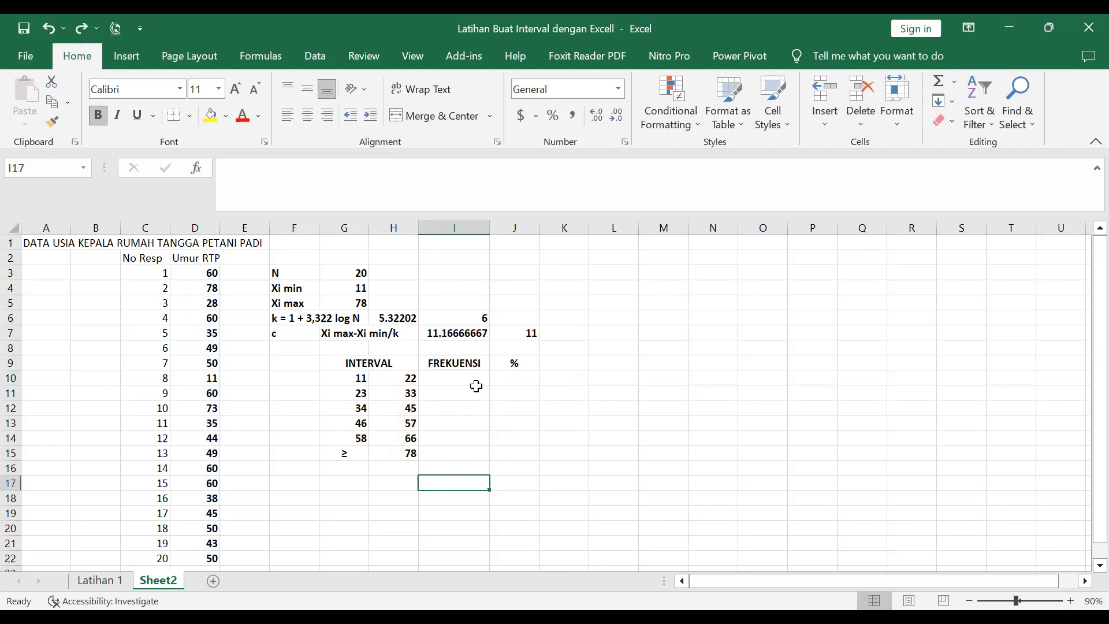
Fill I10:I15 with the array formula =FREQUENCY(D3:D22,H10:H15) to count the ages in each class.
left_click_drag(466, 375, 459, 455)
type("=")
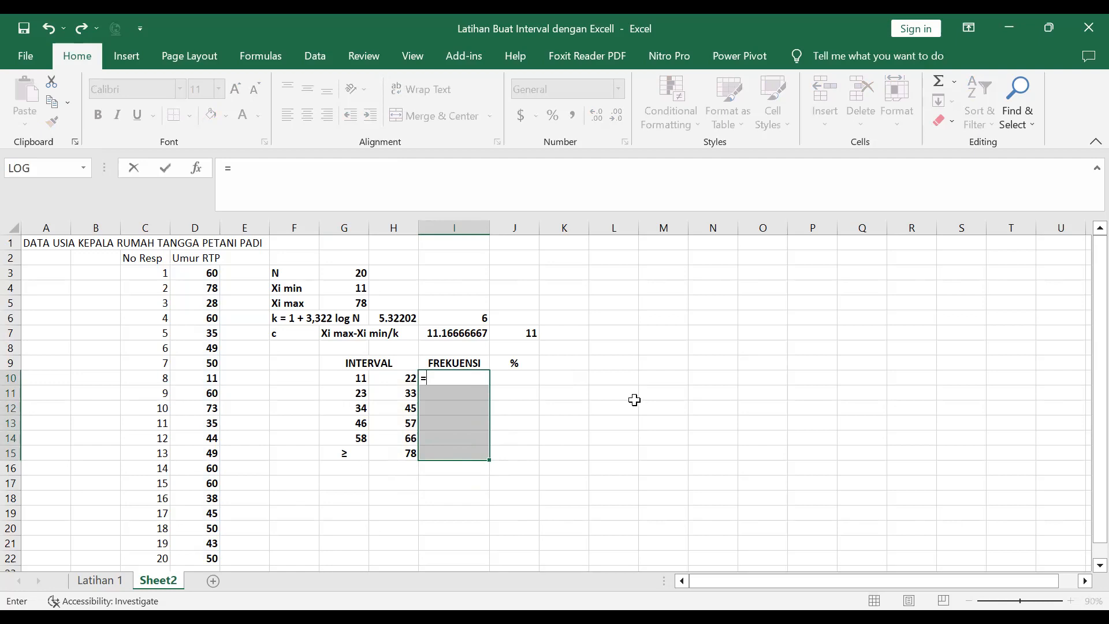
type("FR")
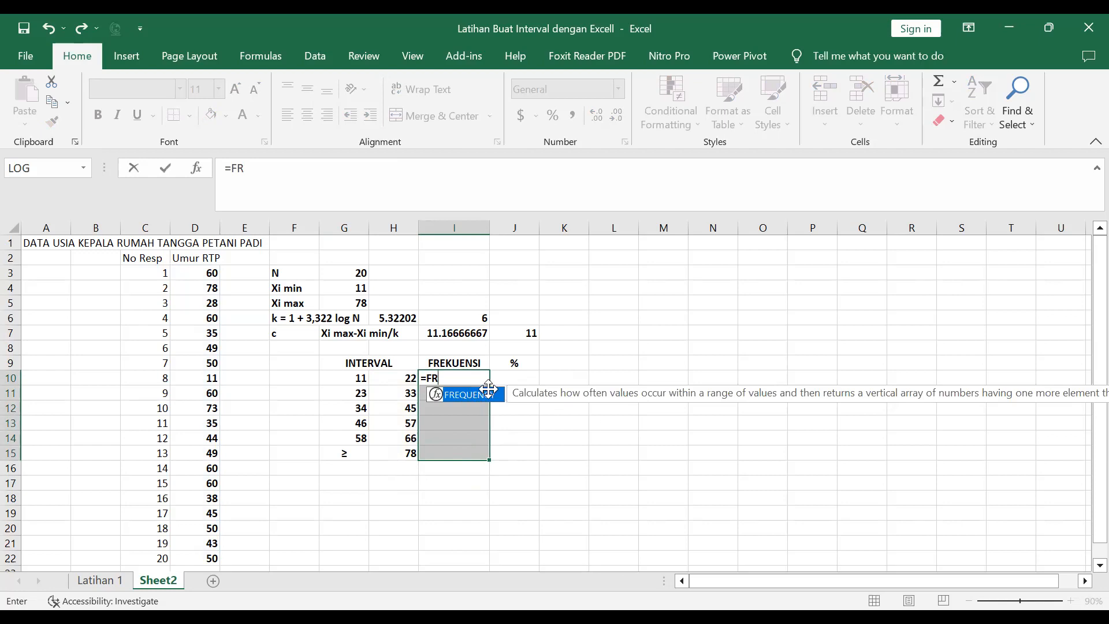
double_click(469, 394)
left_click_drag(213, 273, 211, 556)
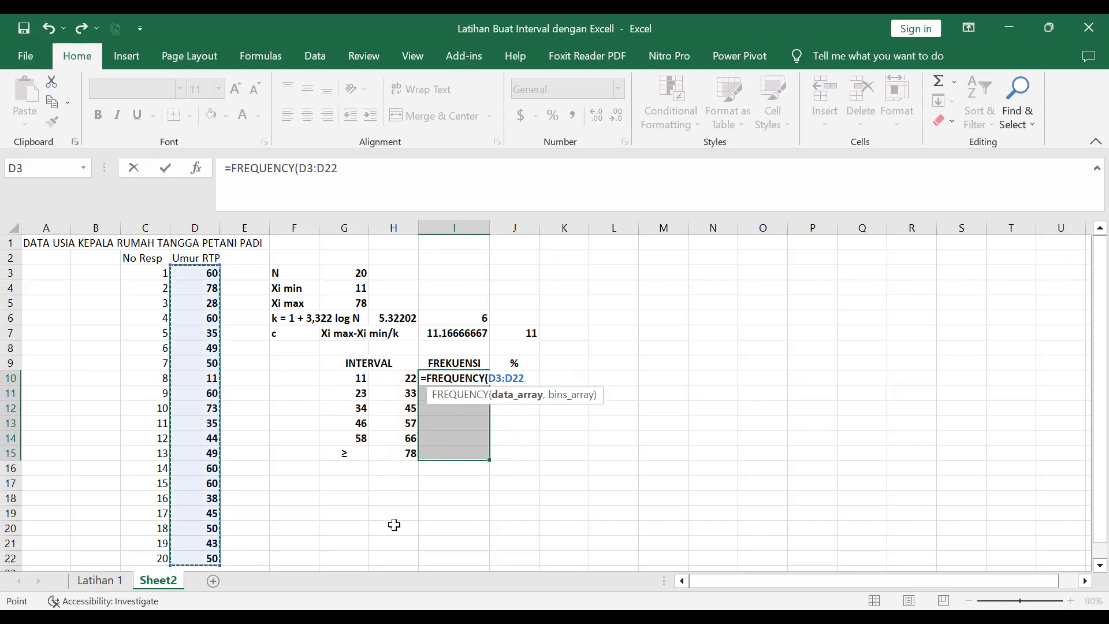
type(",")
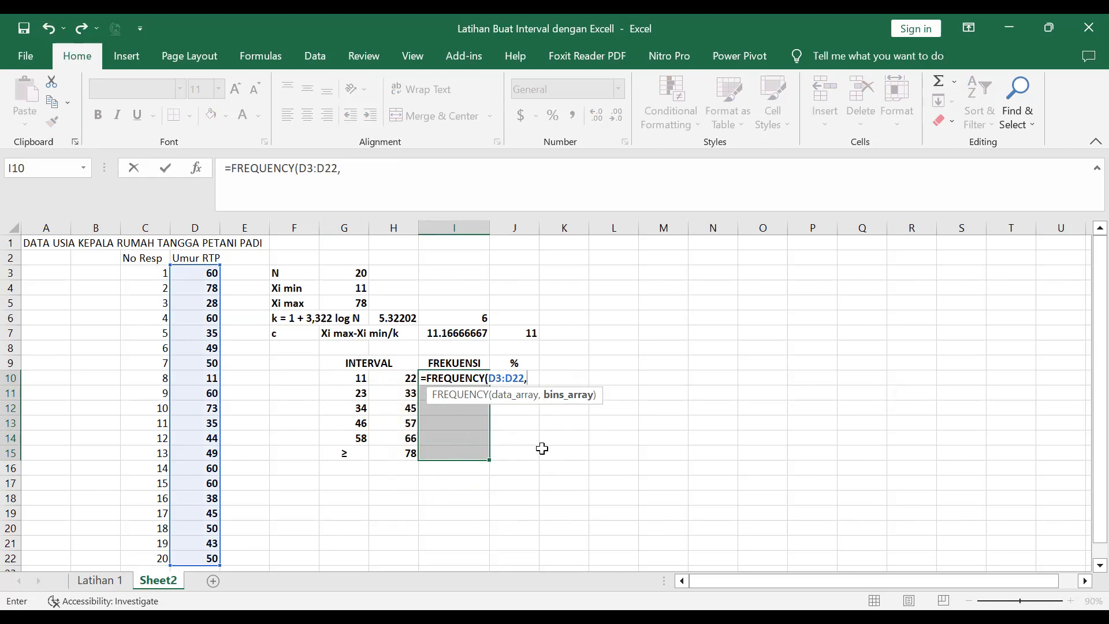
left_click_drag(398, 378, 404, 459)
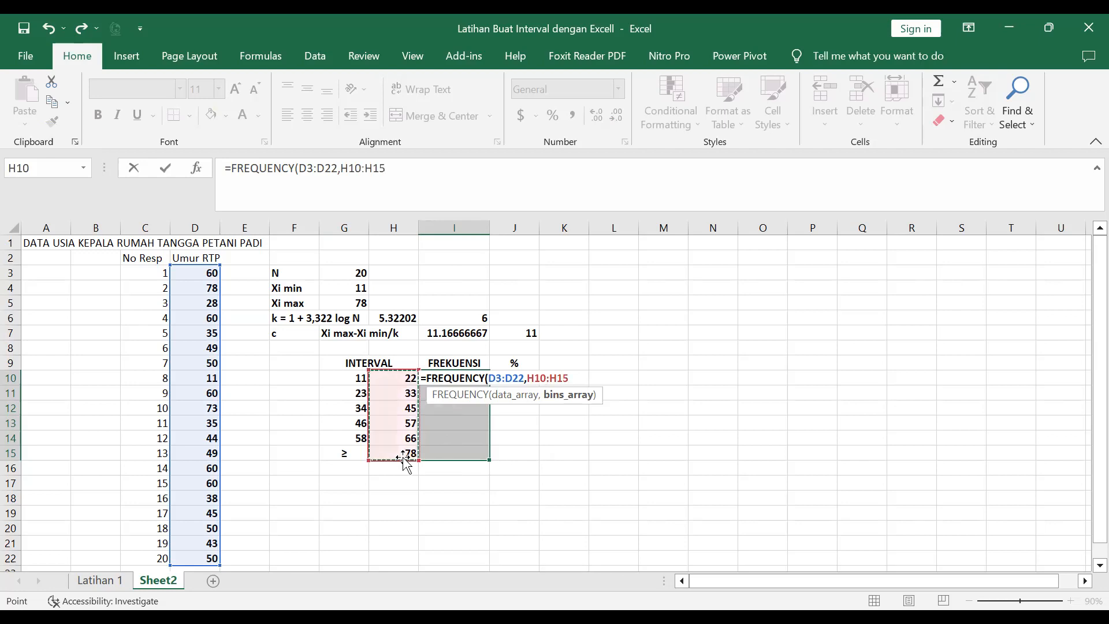
type(")")
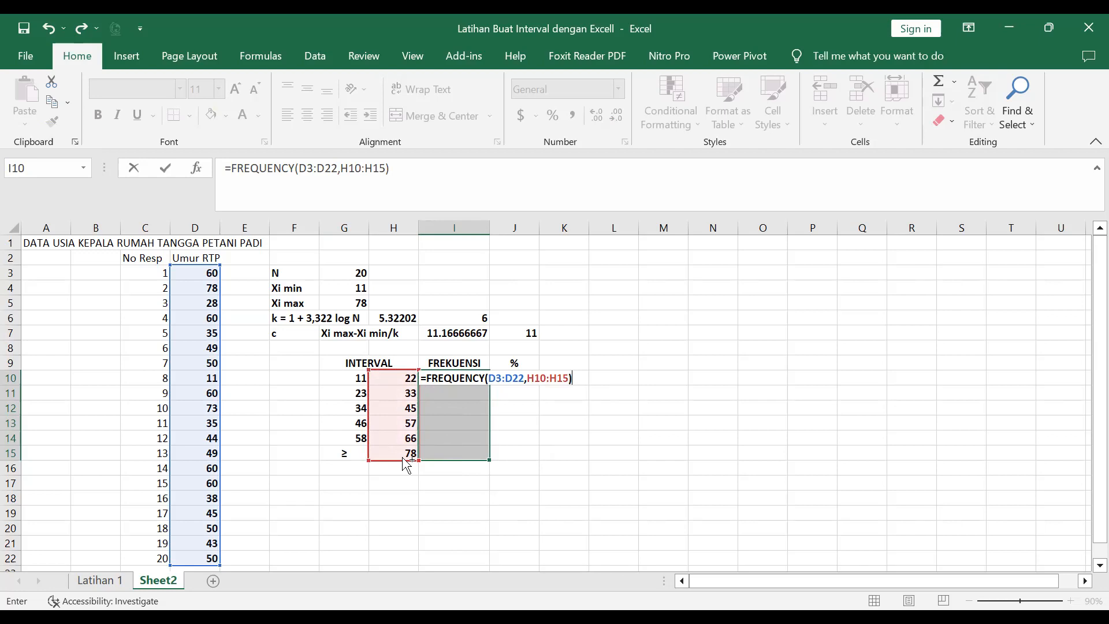
key("ctrl+shift+Return")
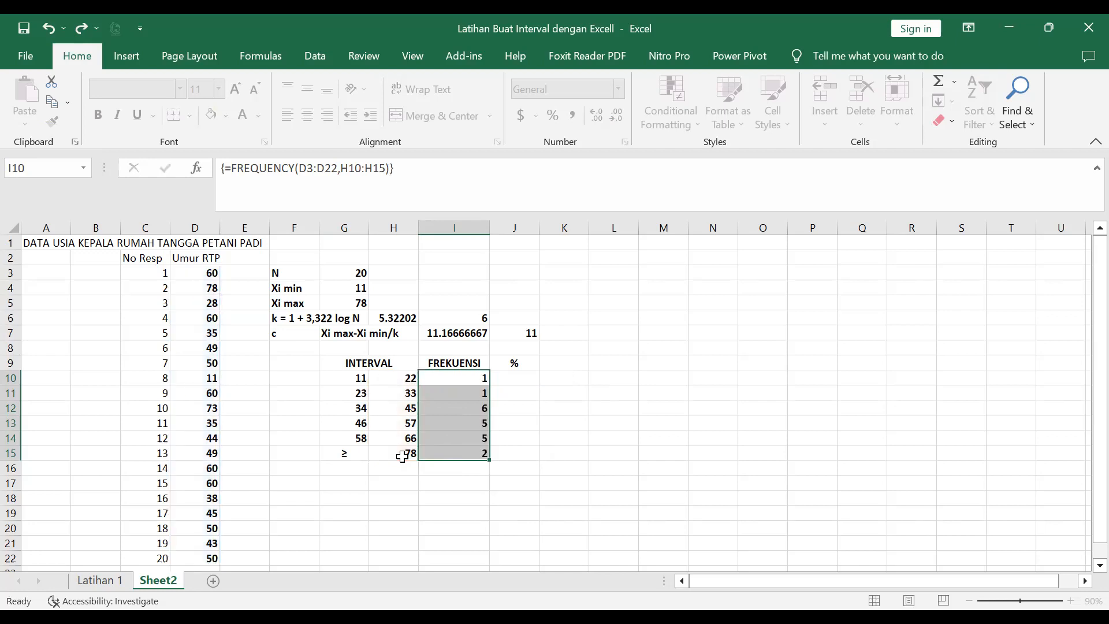
left_click(592, 509)
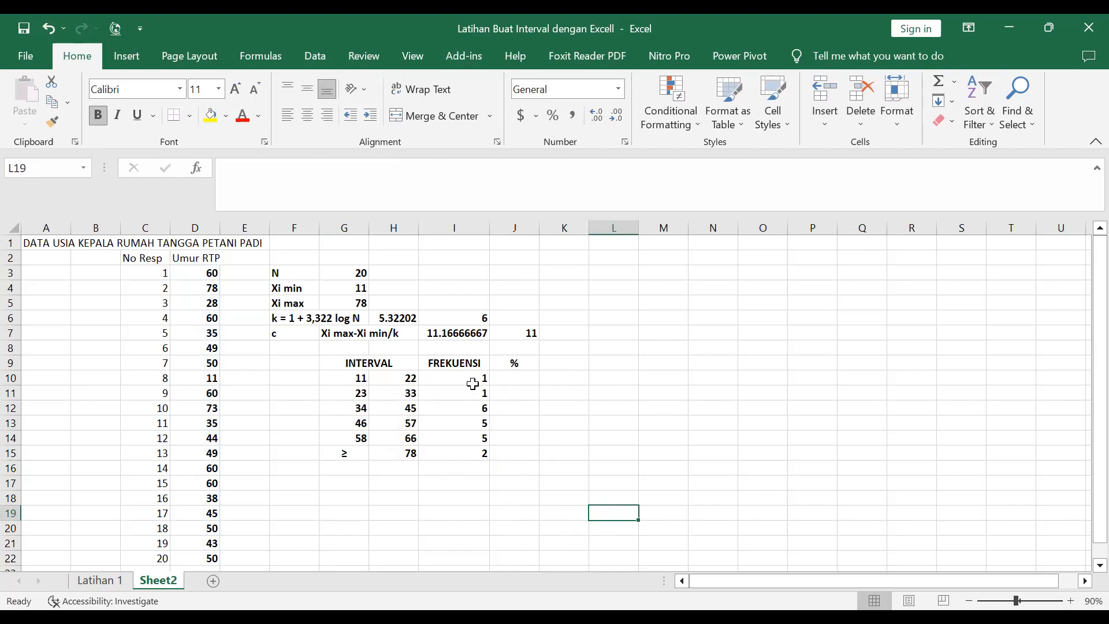
Correct the second and third class limits: set H11 to 34, G12 to 35 and H12 to 46.
left_click(408, 397)
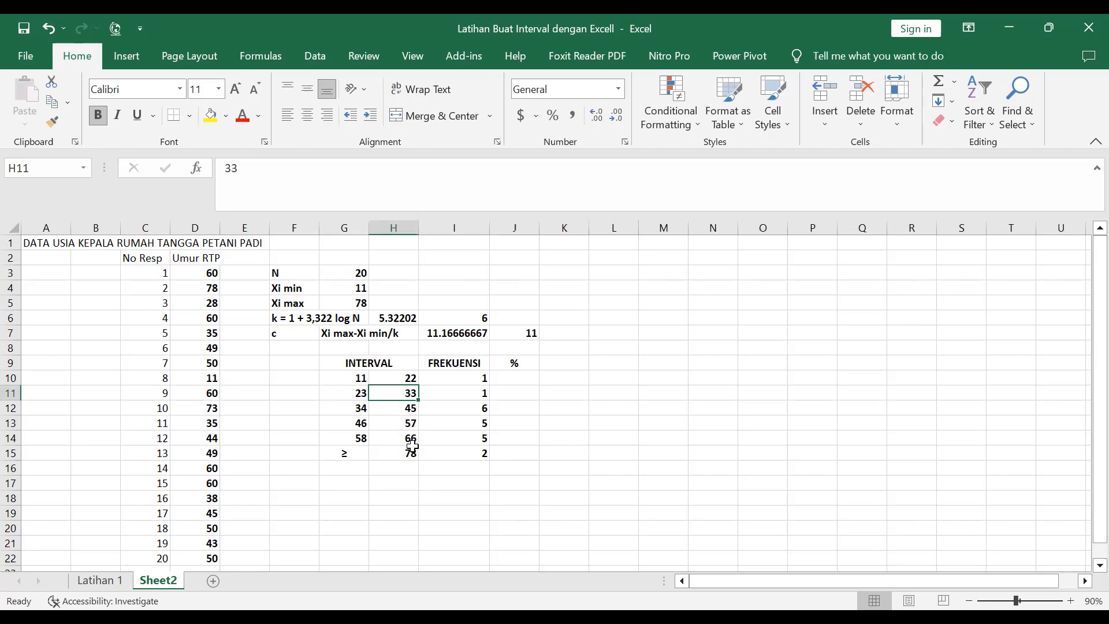
type("34")
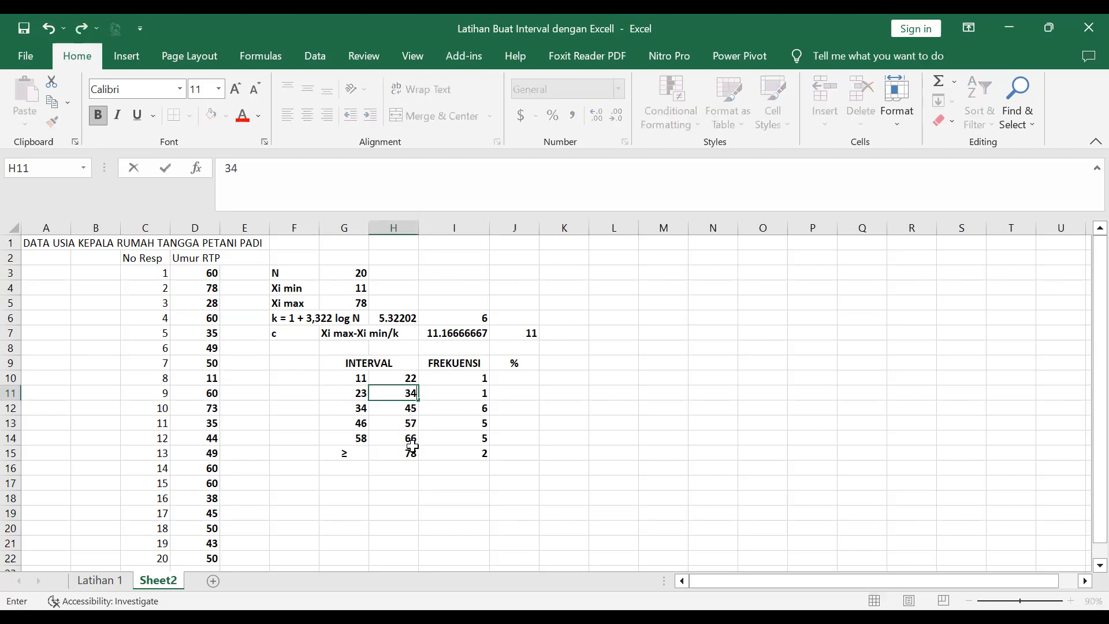
left_click(359, 412)
type("35")
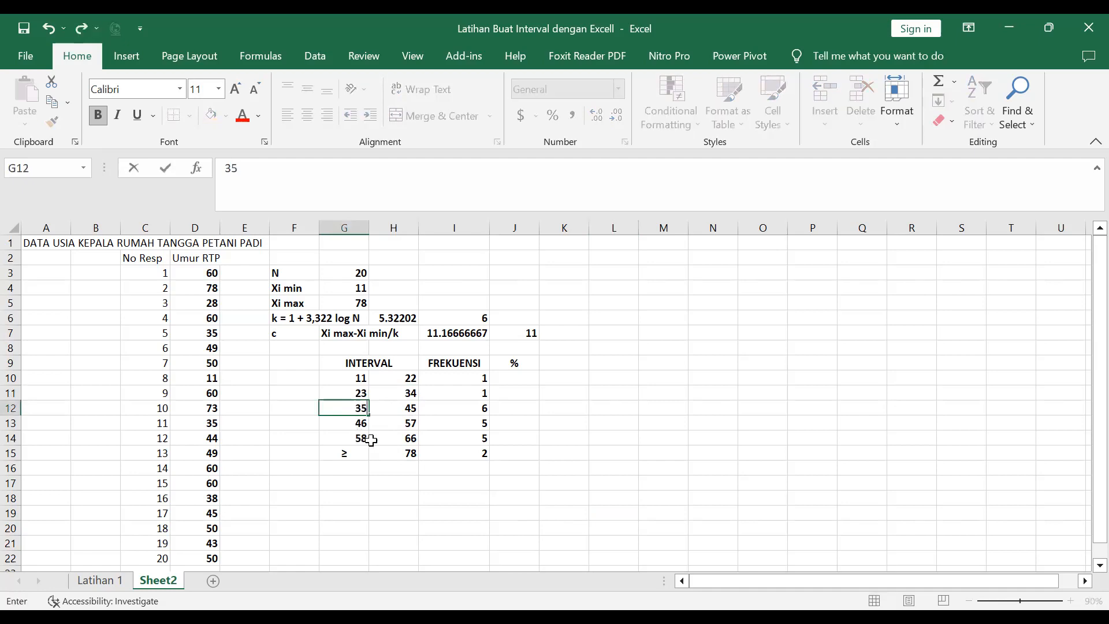
left_click(414, 409)
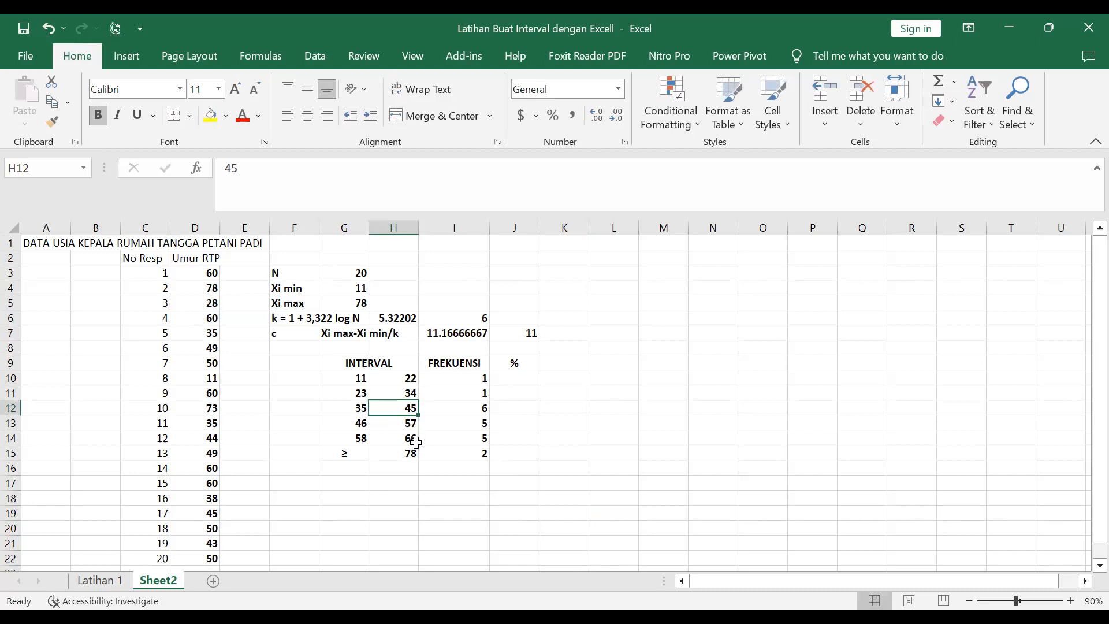
type("46")
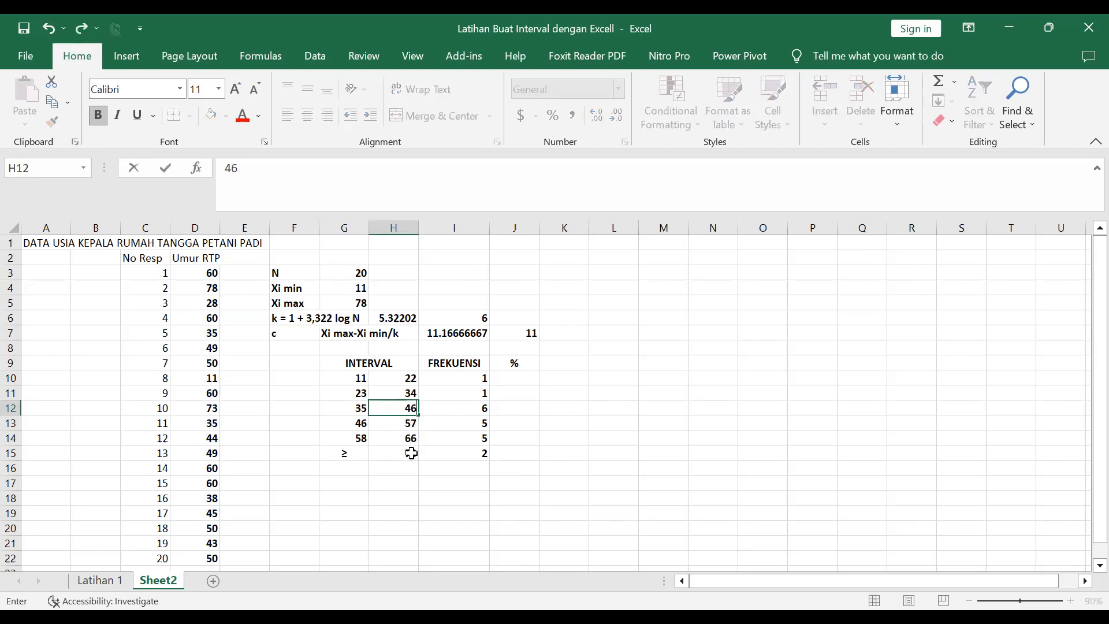
Correct the fourth and fifth class limits: set G13 to 47, H13 to 58, G14 to 59 and H14 to 70.
left_click(359, 425)
type("47")
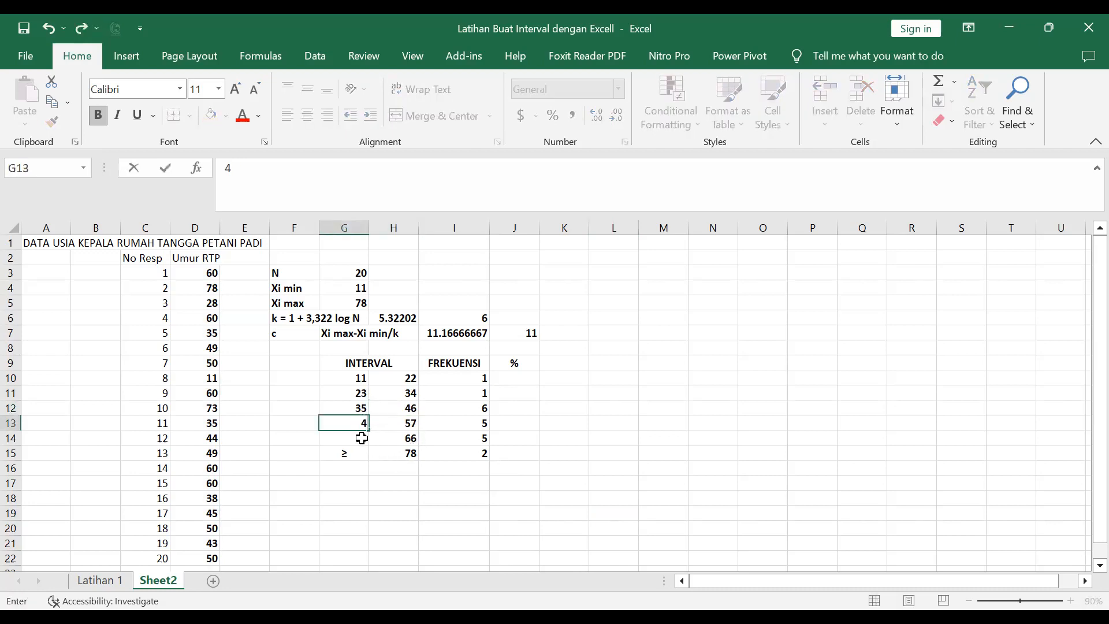
left_click(406, 426)
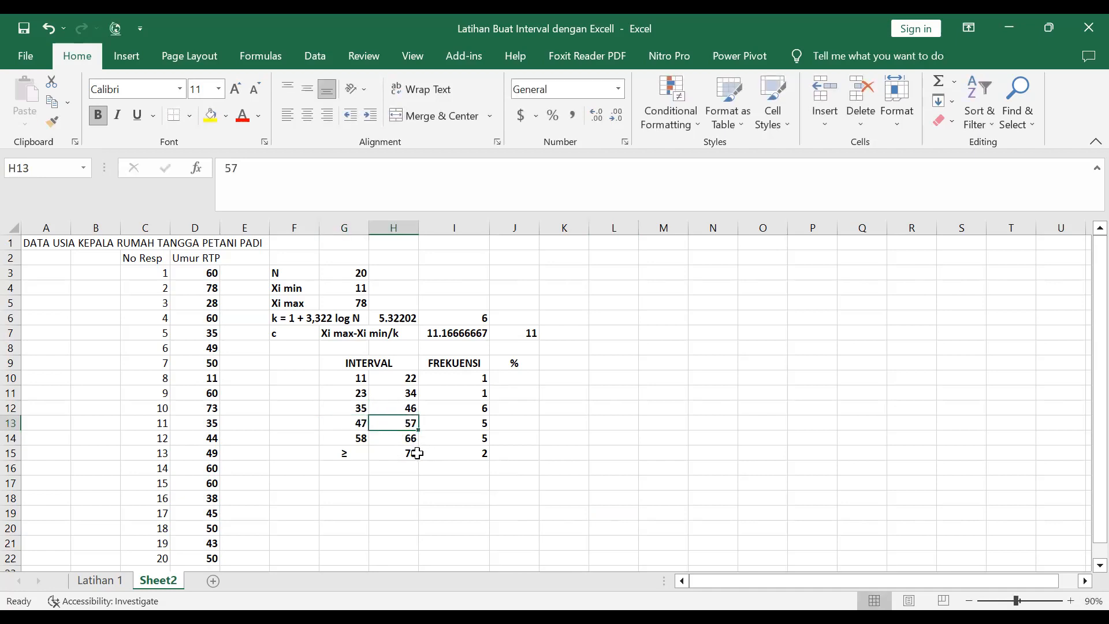
type("58")
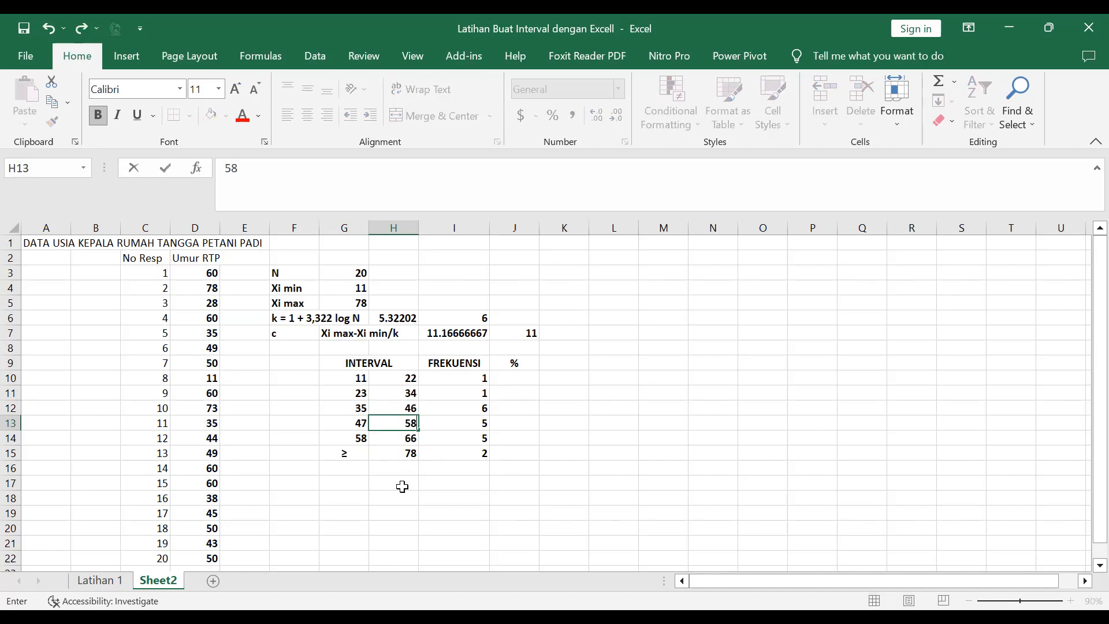
left_click(363, 439)
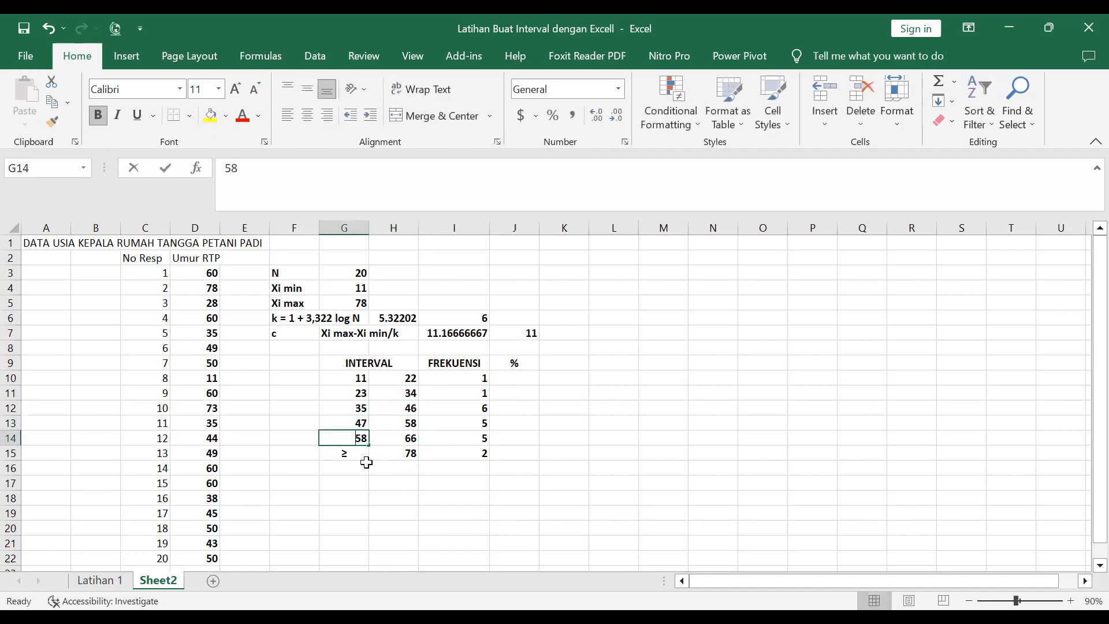
type("59")
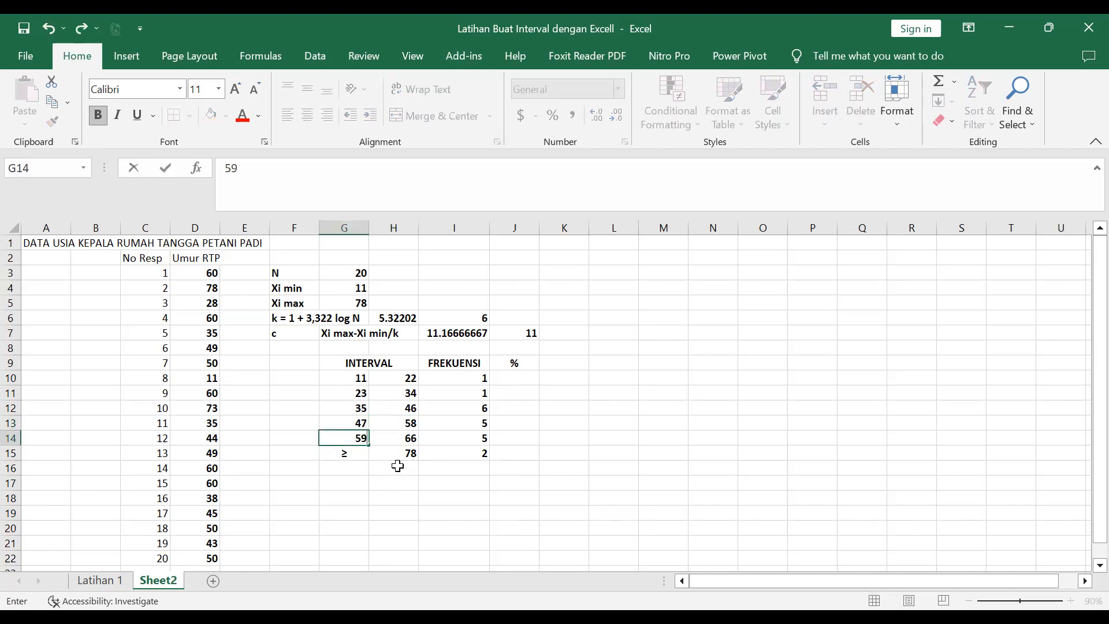
left_click(408, 442)
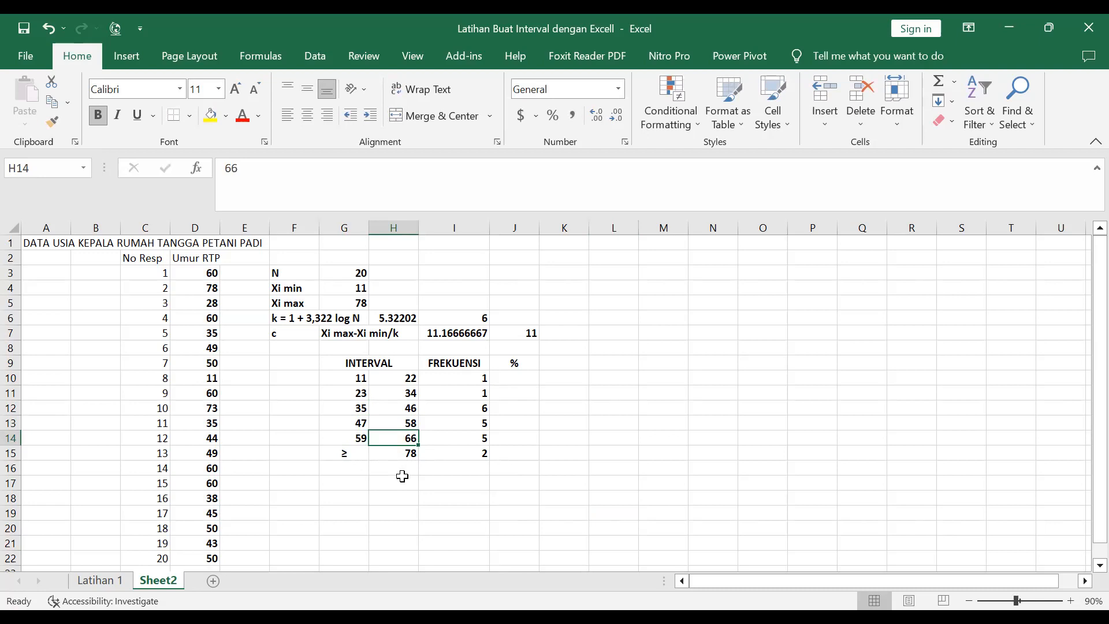
type("70")
left_click(399, 482)
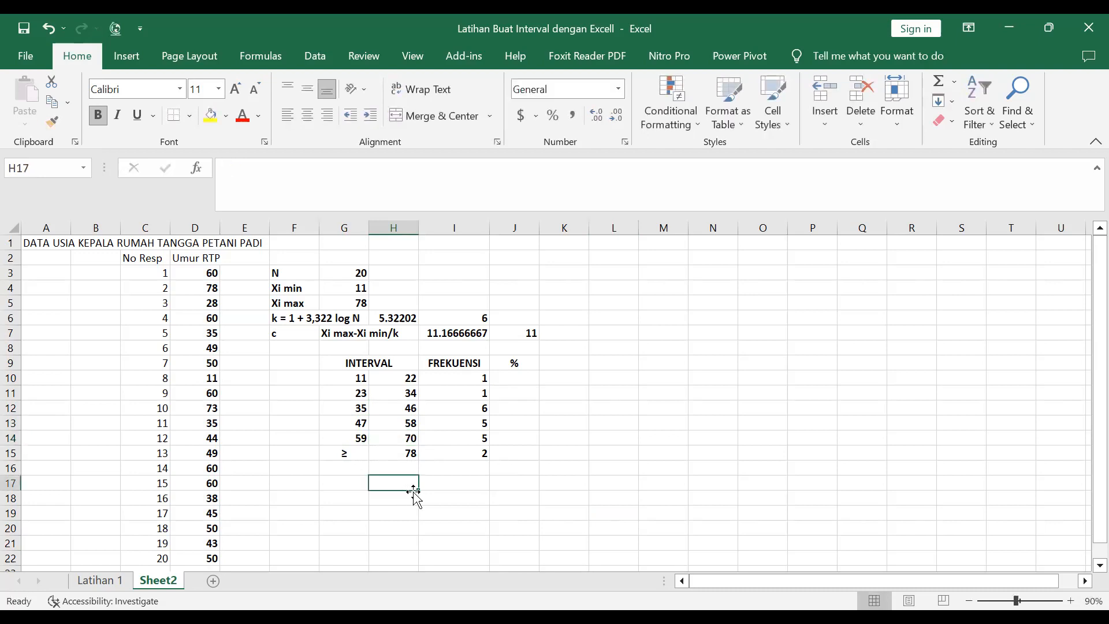
Clear the contents of the frequency cells I10:I15.
left_click_drag(465, 379, 473, 449)
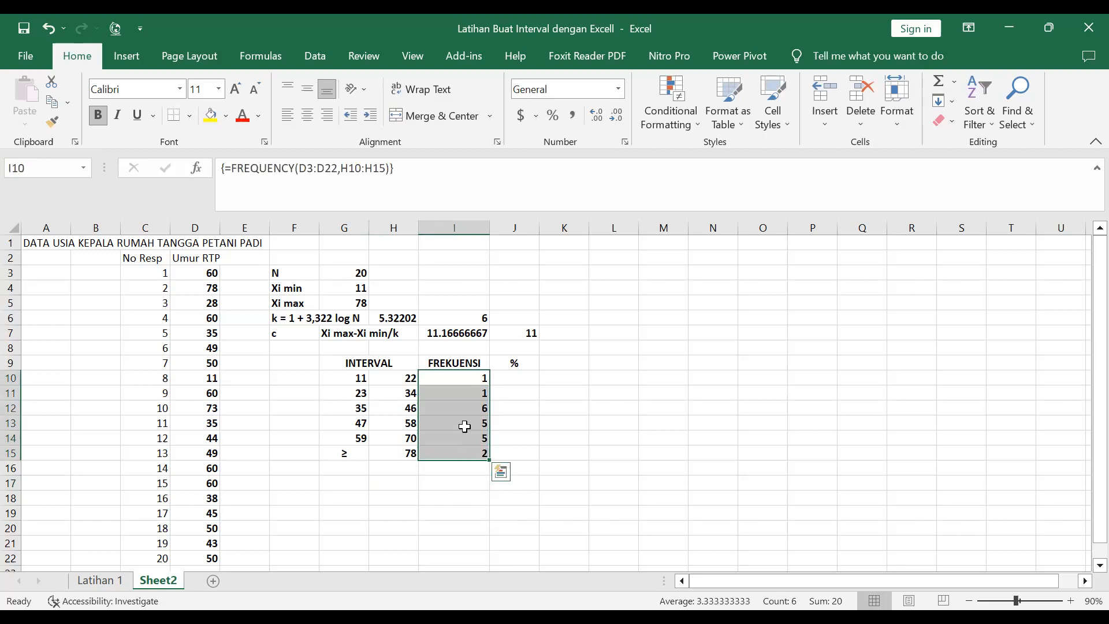
right_click(465, 426)
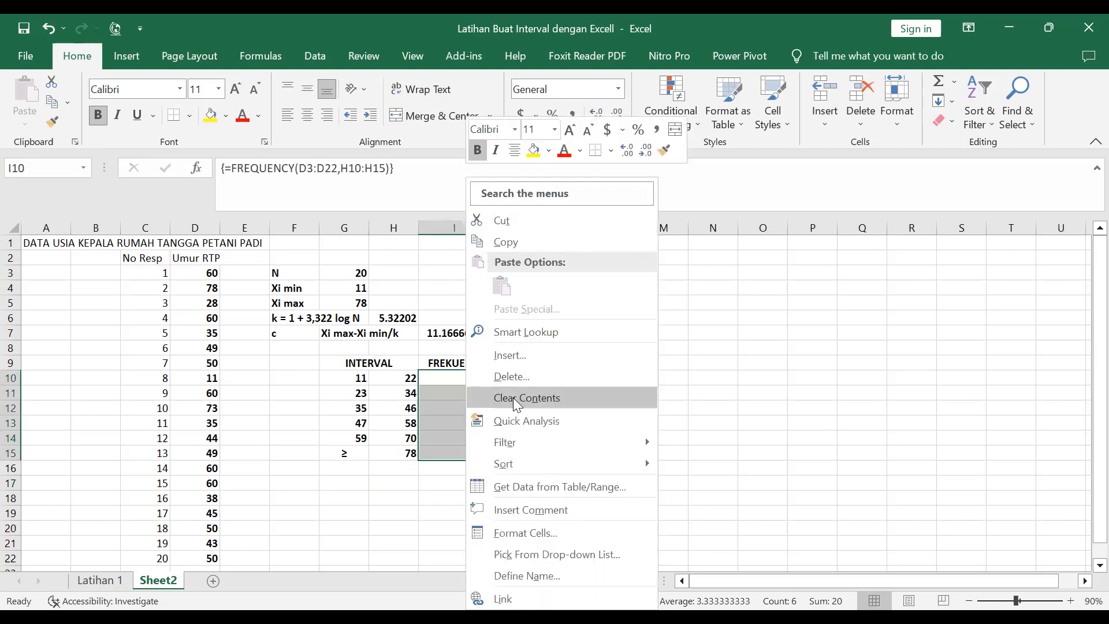
left_click(513, 398)
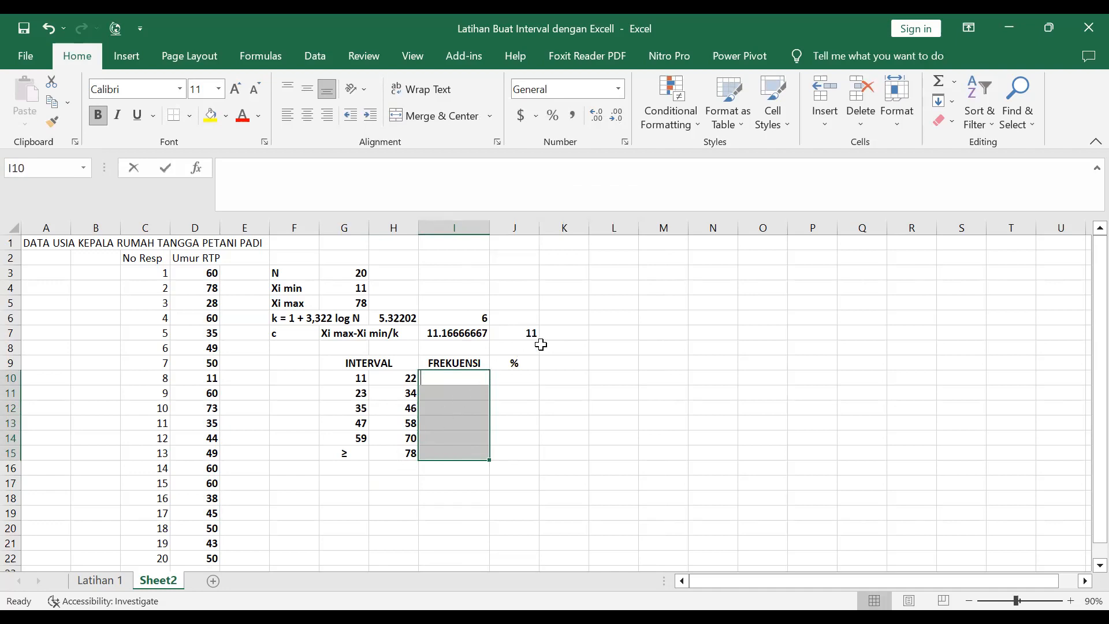
Enter the array formula =FREQUENCY(D3:D22,H10:H15) across I10:I15 to recount the ages per class.
type("=")
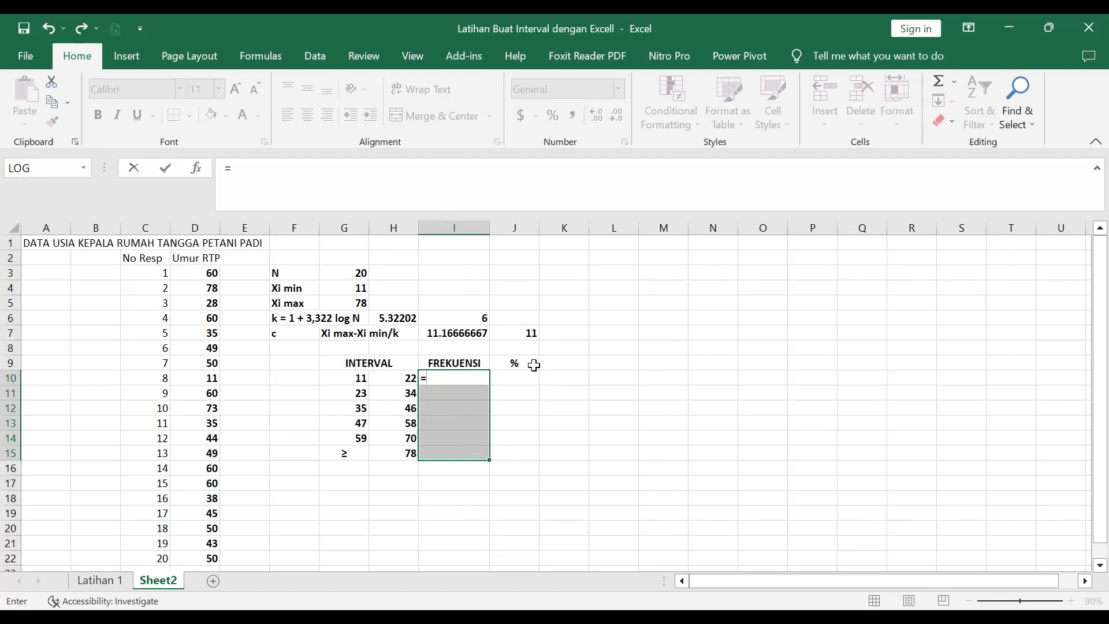
type("FR")
double_click(471, 397)
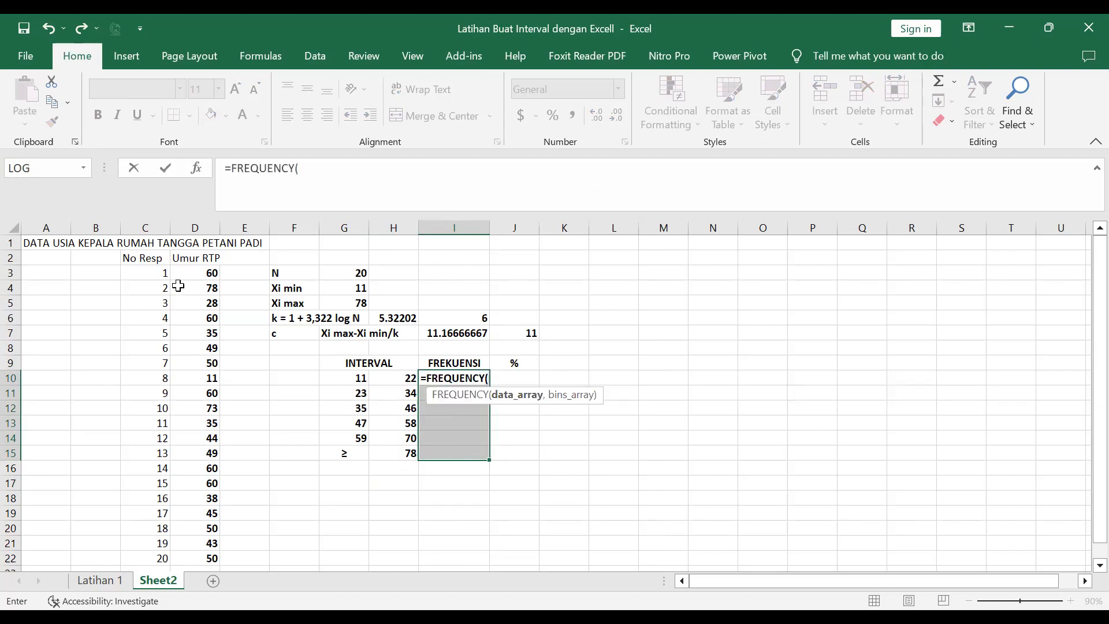
left_click(195, 273)
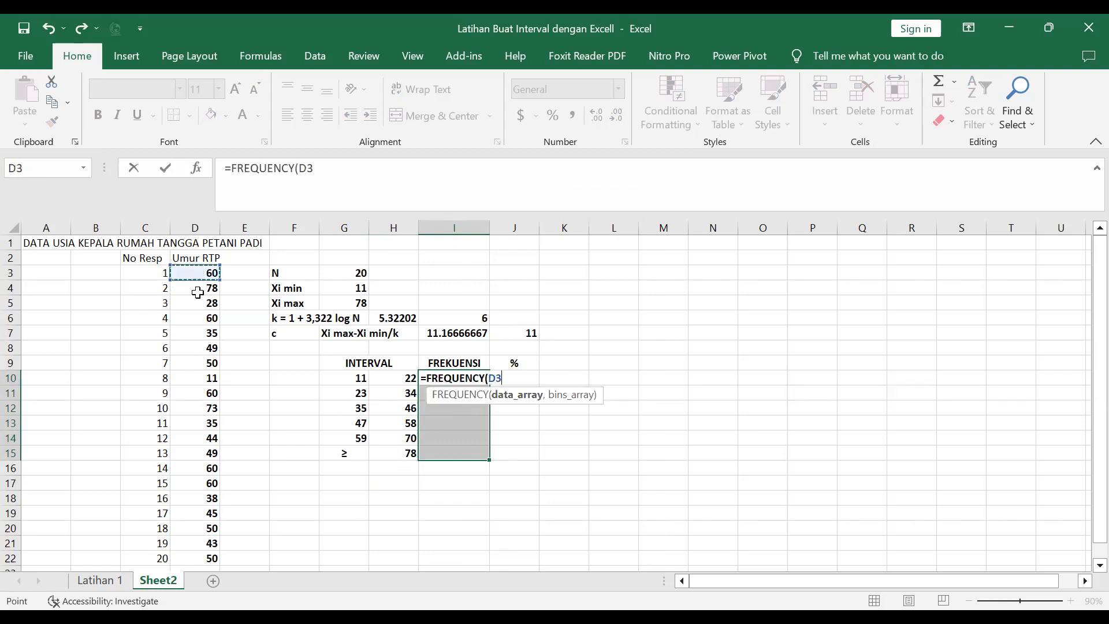
left_click(194, 560, "shift")
type(",")
left_click(406, 378)
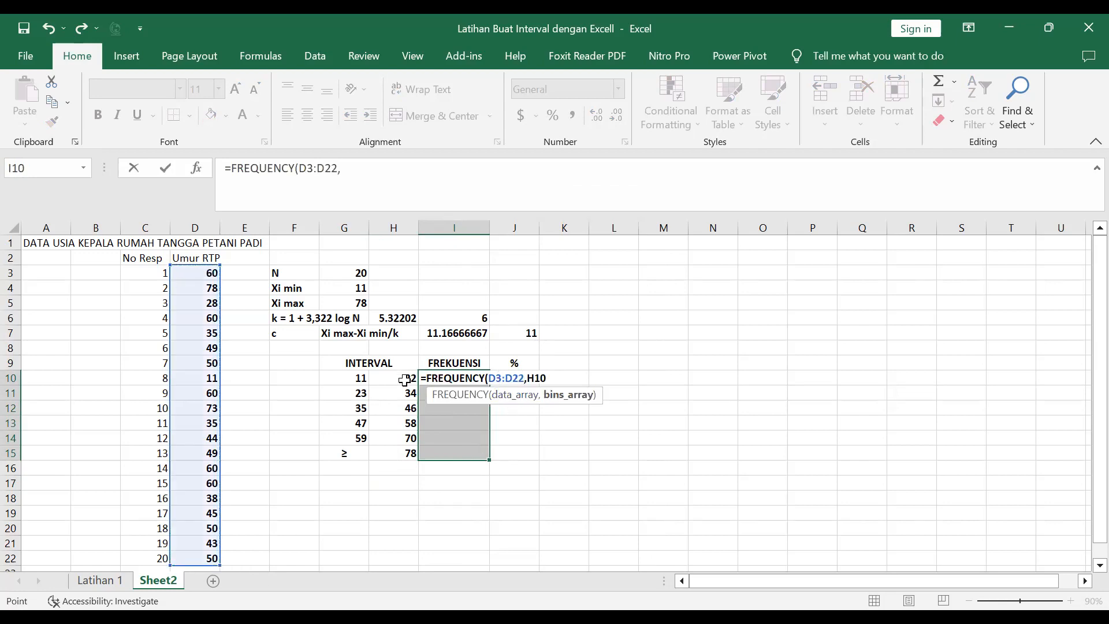
left_click(403, 455, "shift")
type(")")
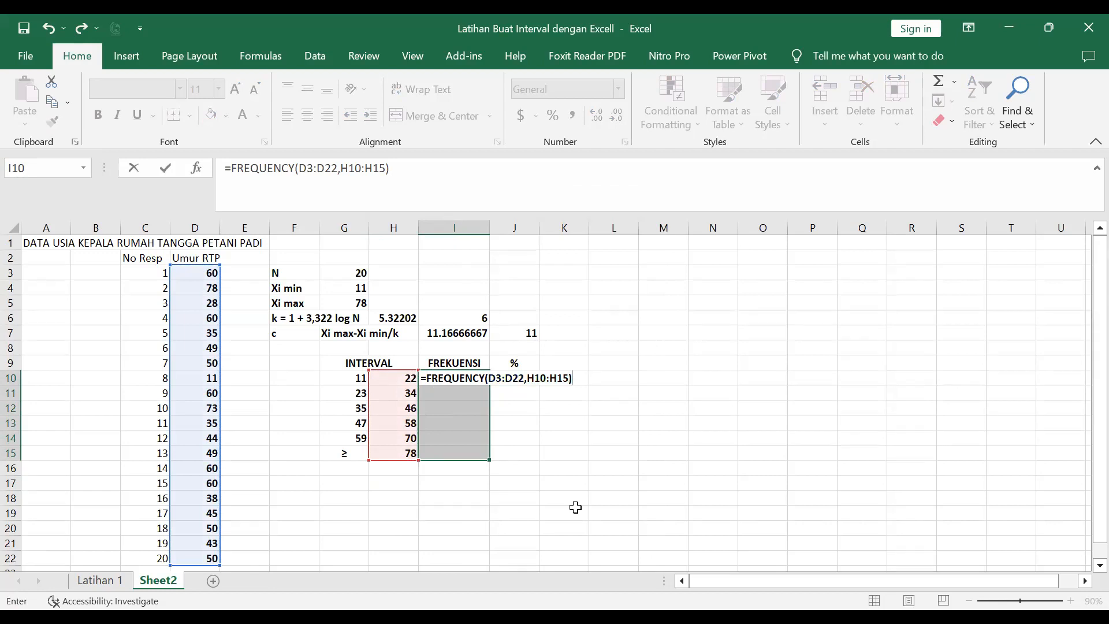
key("ctrl+shift+Return")
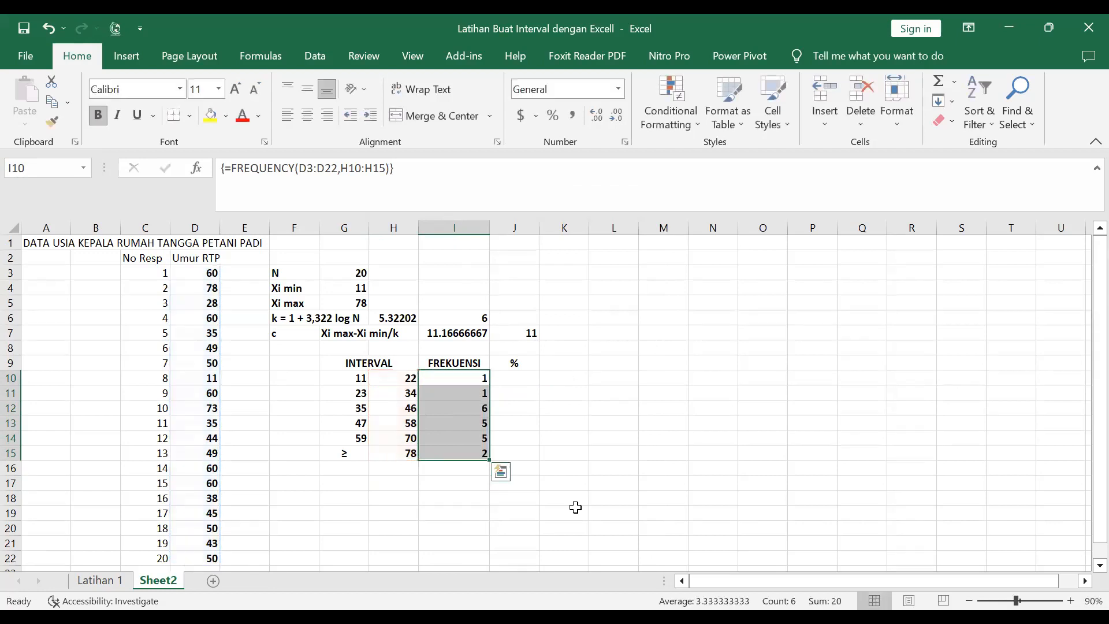
Total the frequencies in I16 with =SUM(I10:I15).
left_click(467, 472)
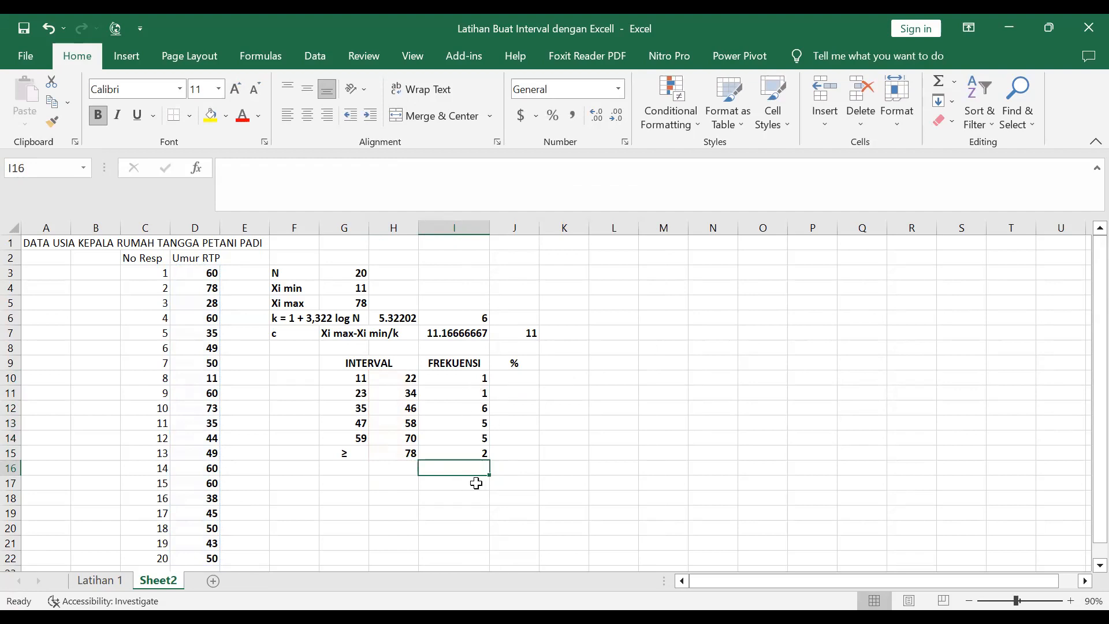
left_click(360, 273)
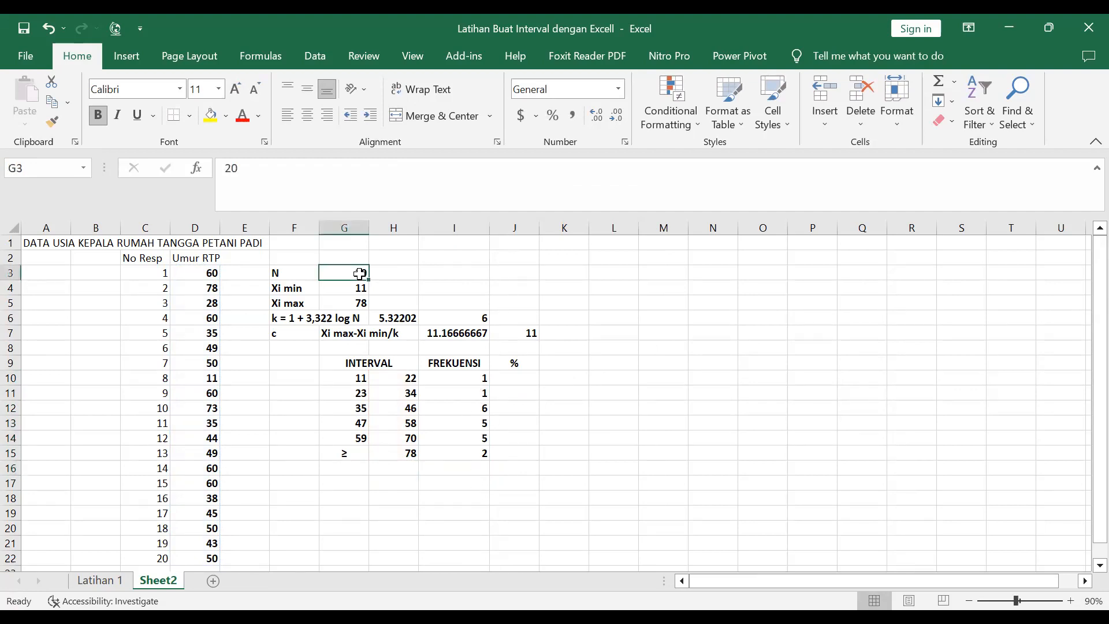
left_click(452, 468)
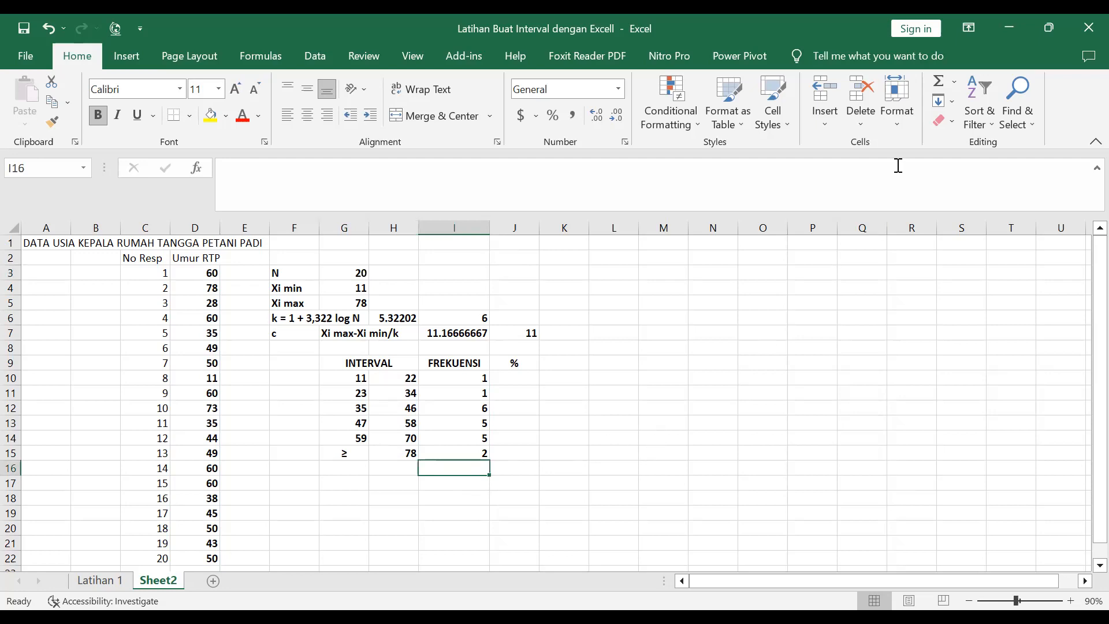
left_click(939, 82)
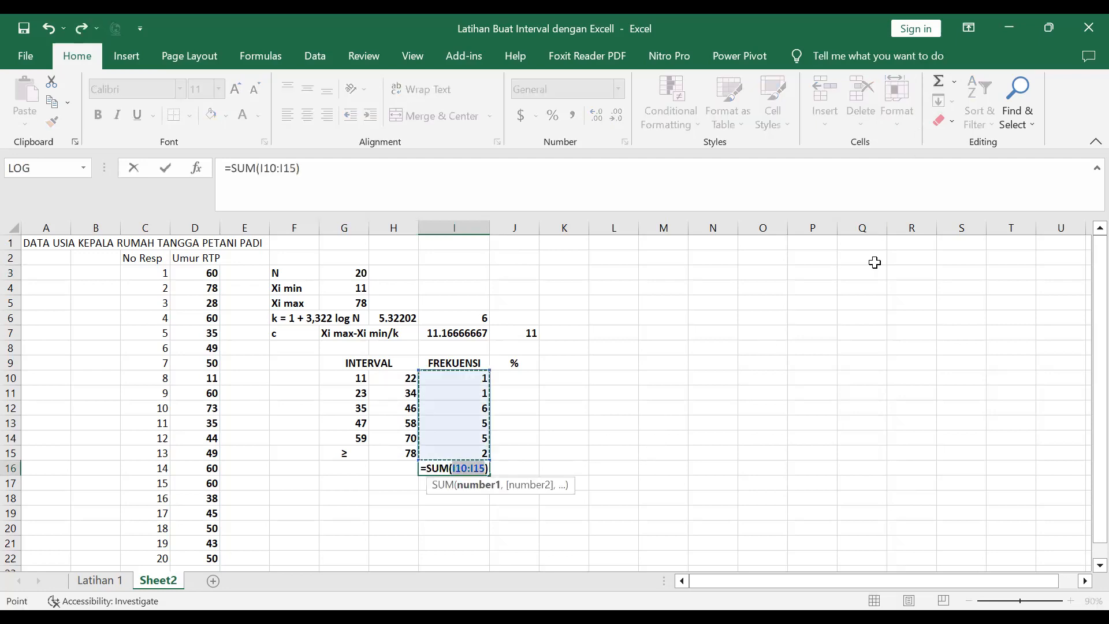
key("Return")
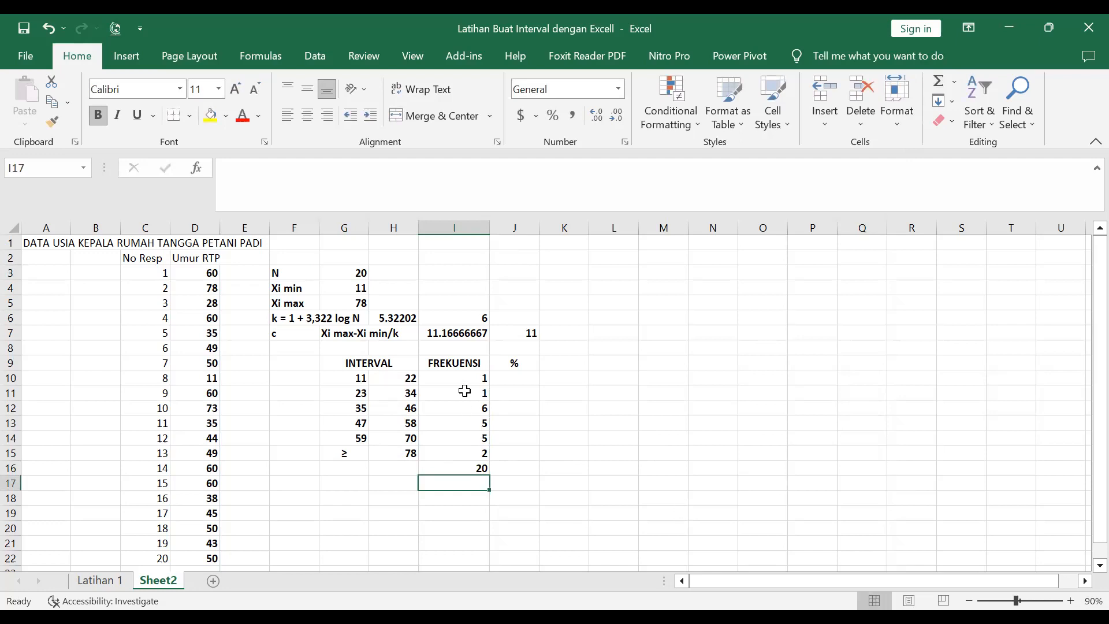
Center the frequency counts in I10:I15 and their total in I16 horizontally.
left_click_drag(464, 378, 459, 448)
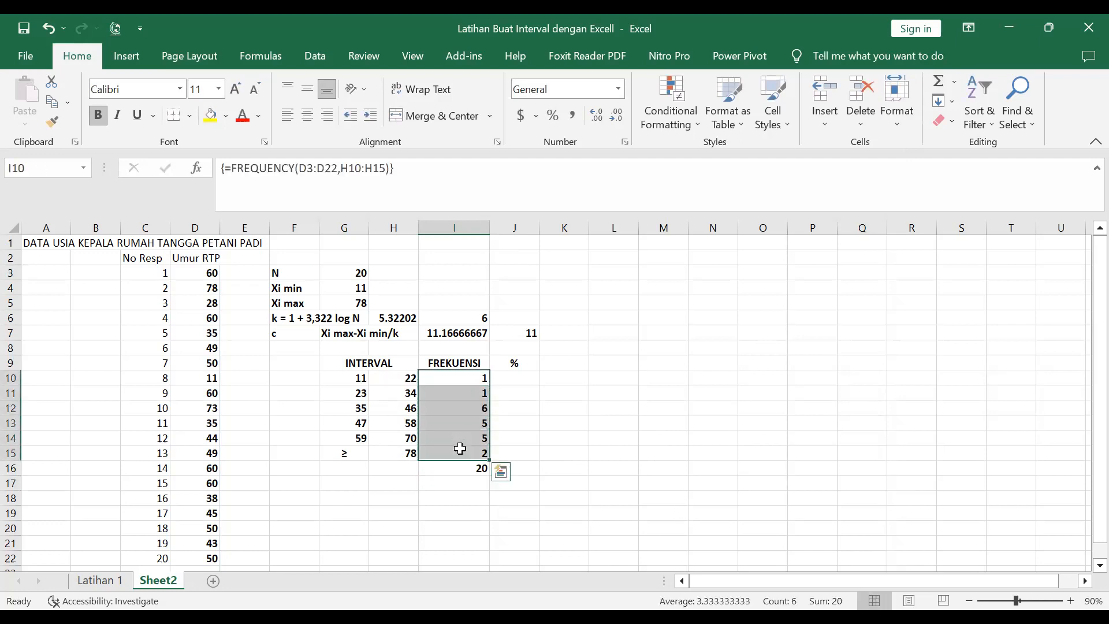
left_click(311, 118)
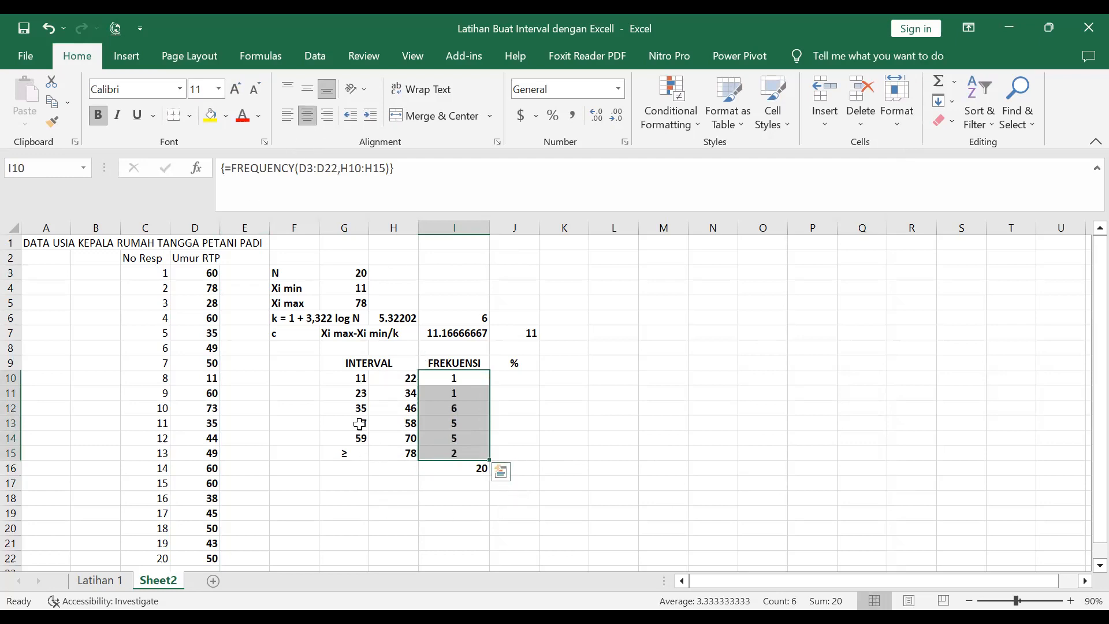
left_click(459, 425)
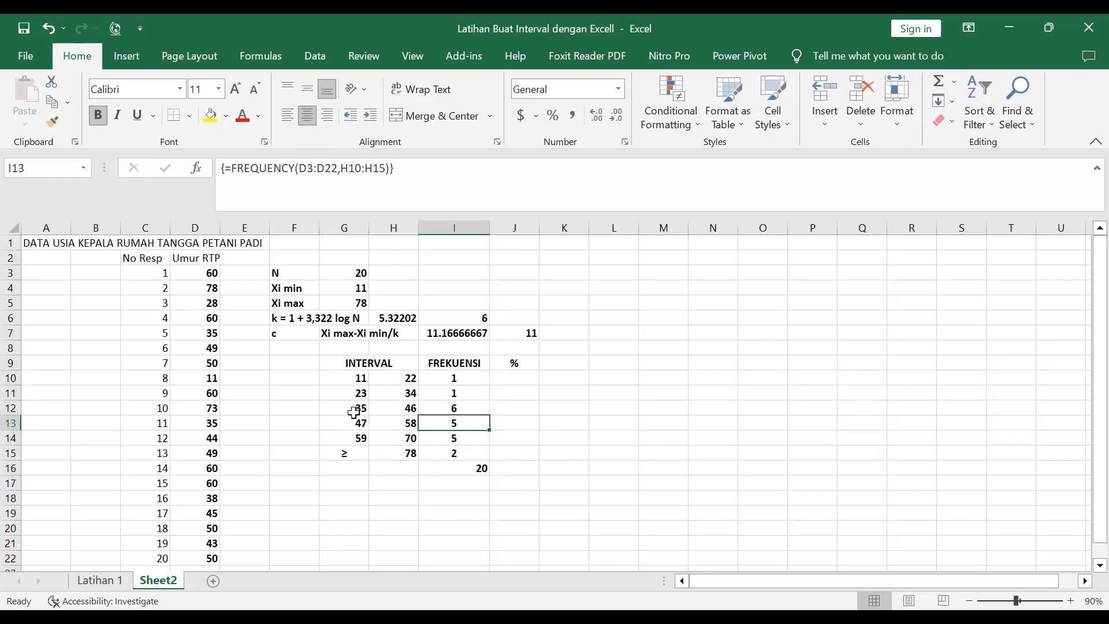
left_click(354, 412)
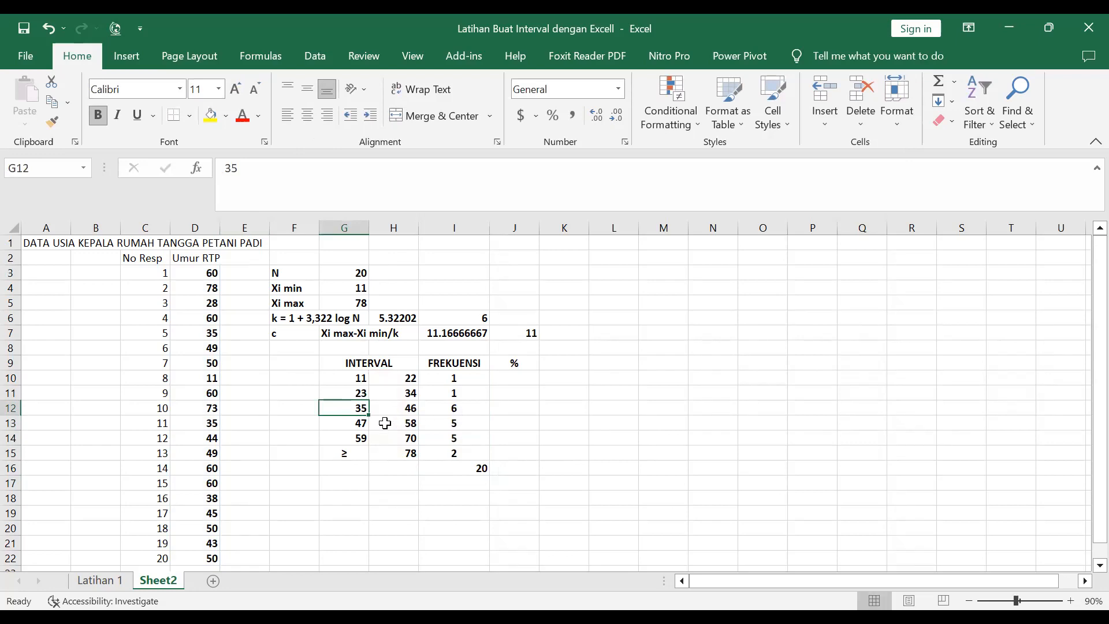
left_click(454, 412)
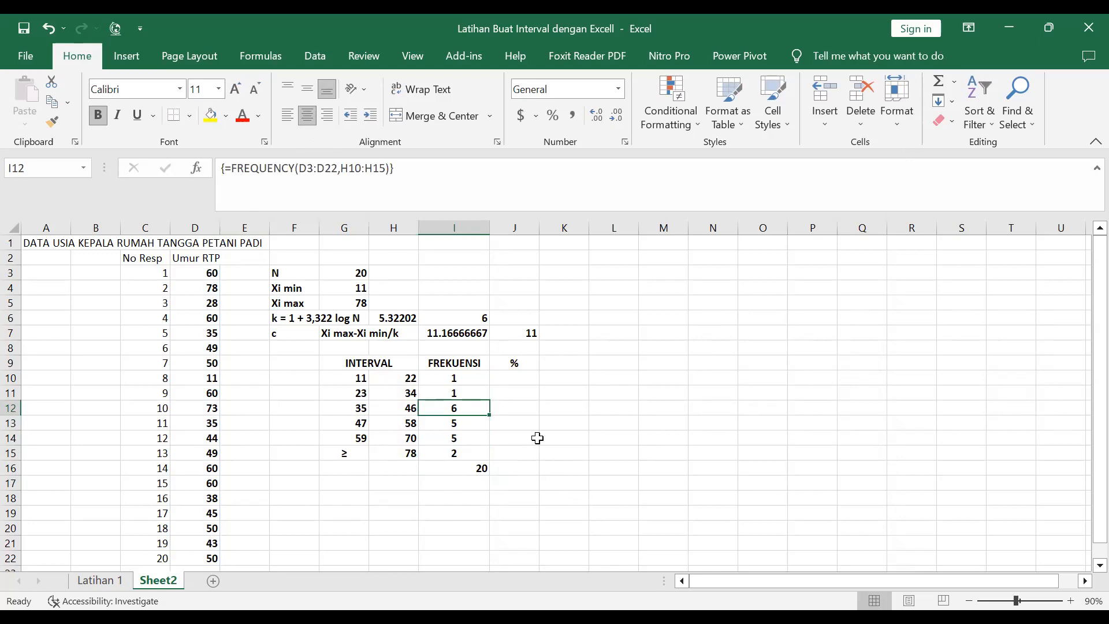
left_click(508, 378)
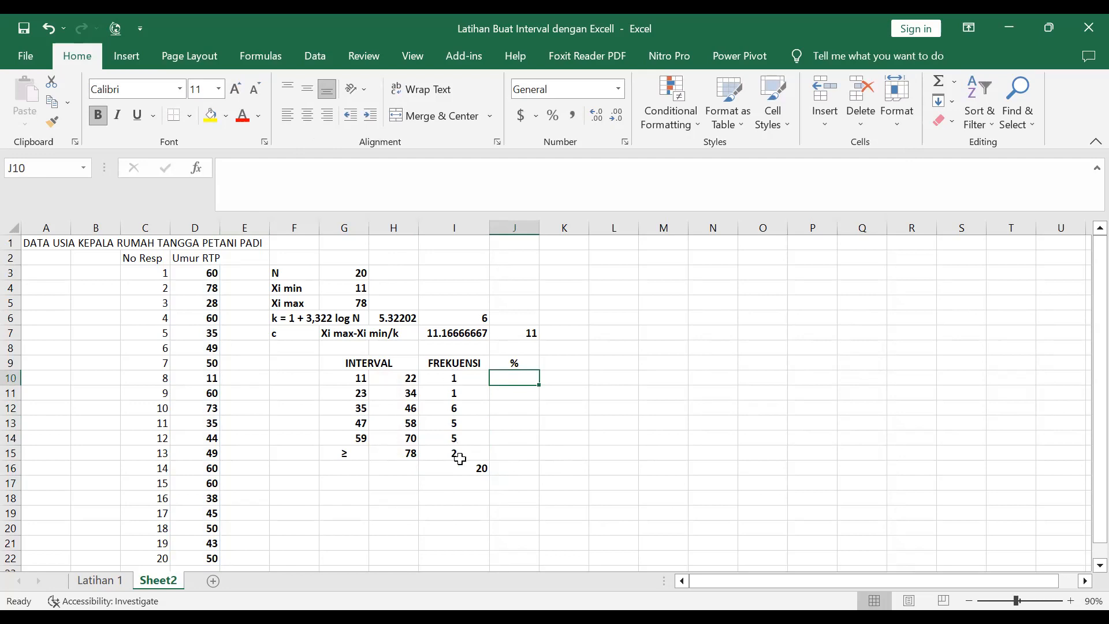
left_click(481, 470)
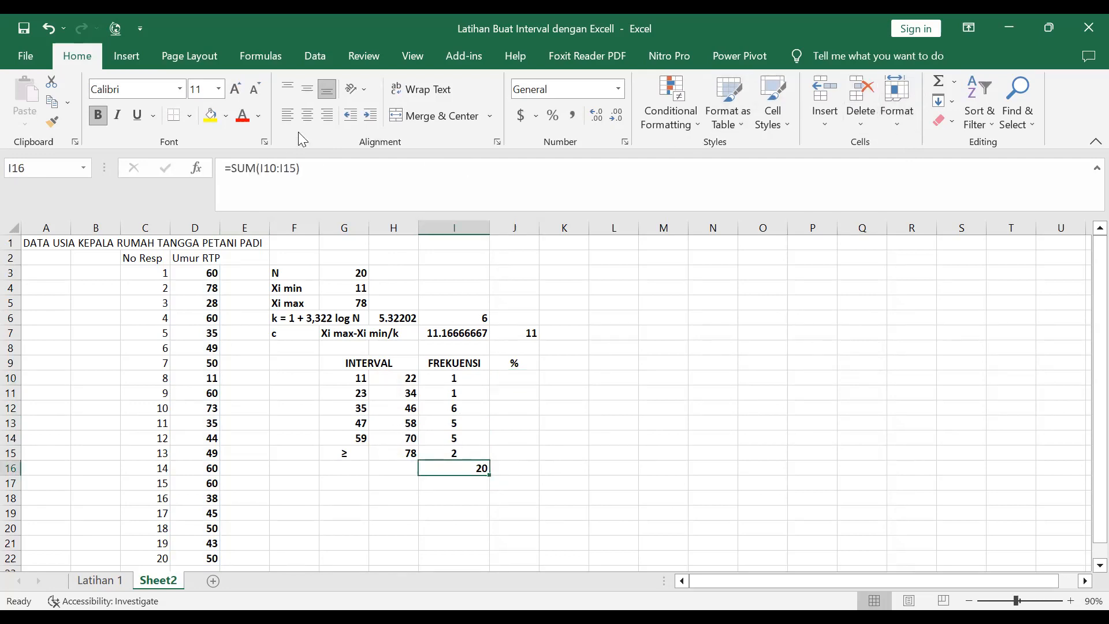
Calculate the first class percentage in J10 with =I10/20*100 and fill the formula down to J15.
left_click(511, 381)
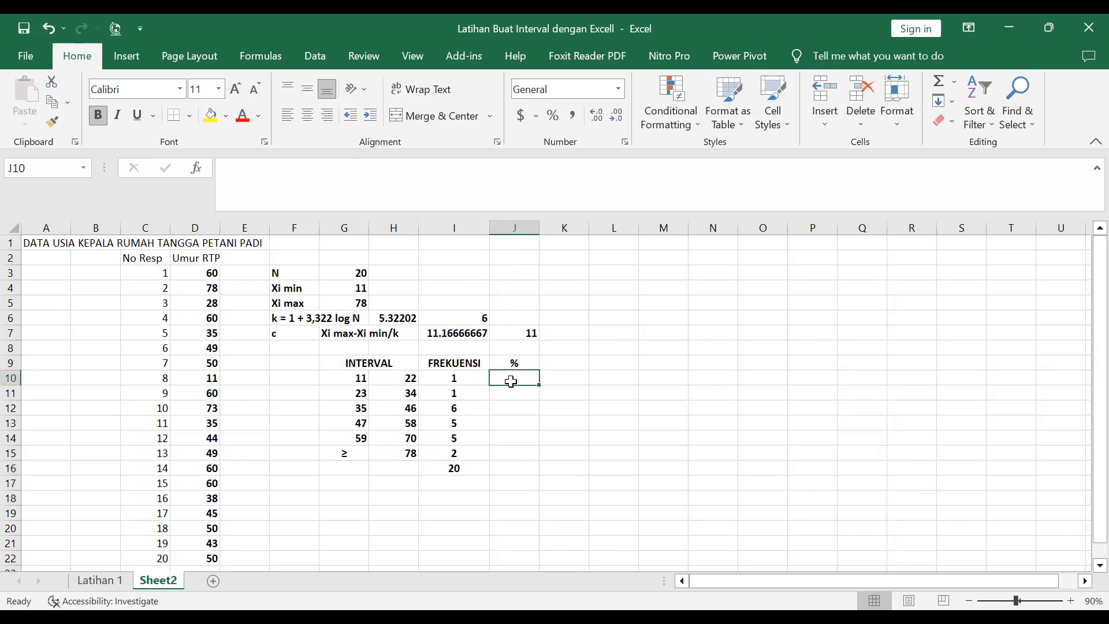
type("=")
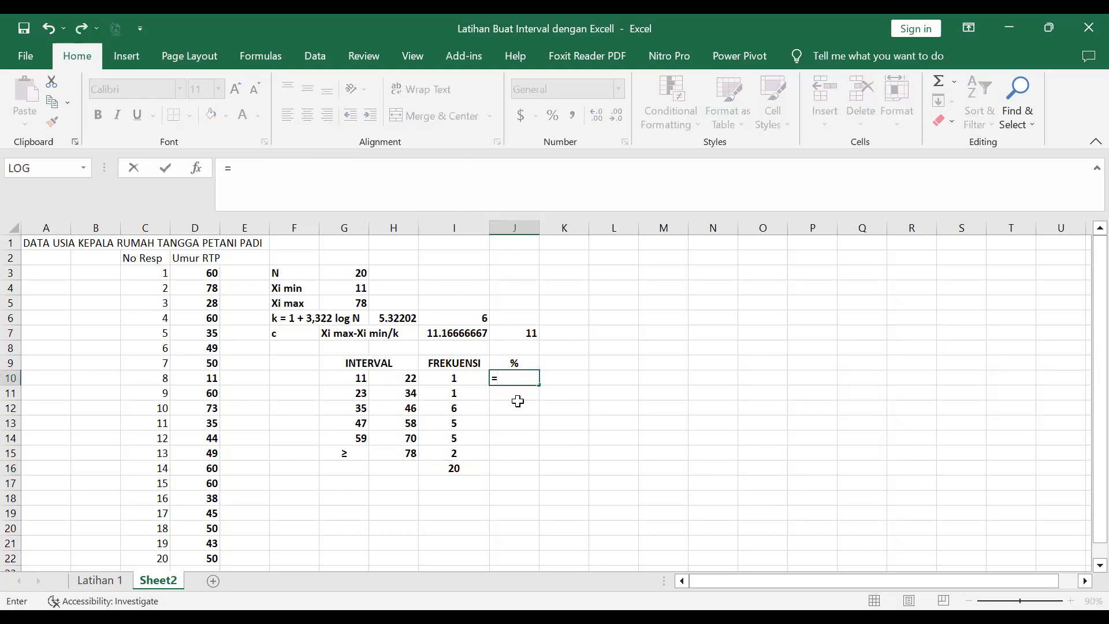
left_click(452, 376)
type("/")
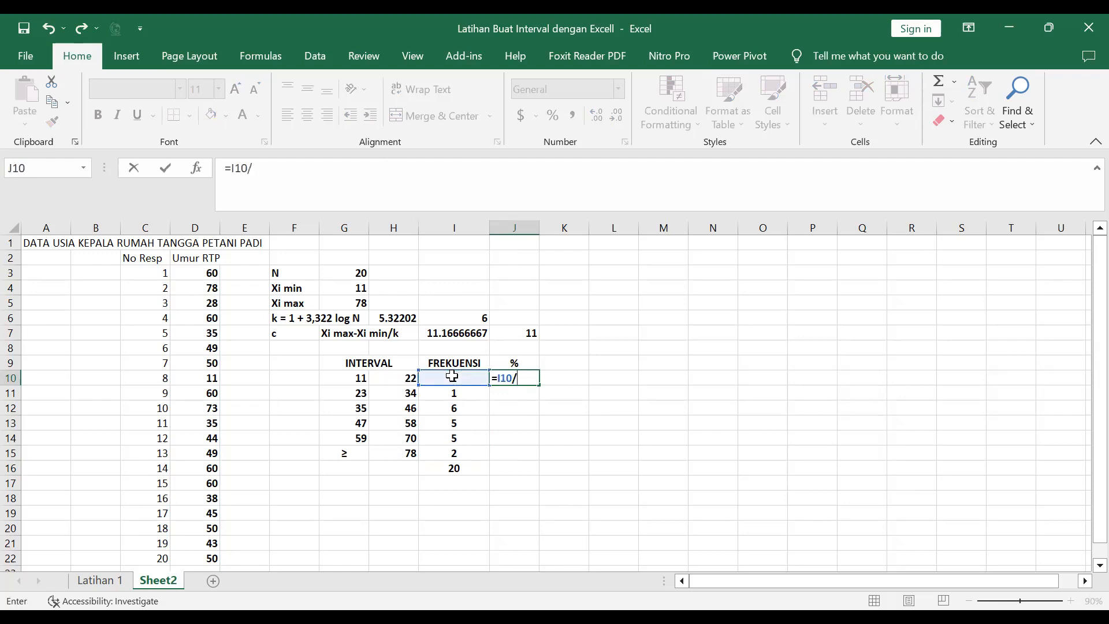
type("20*100")
key("Return")
left_click(522, 378)
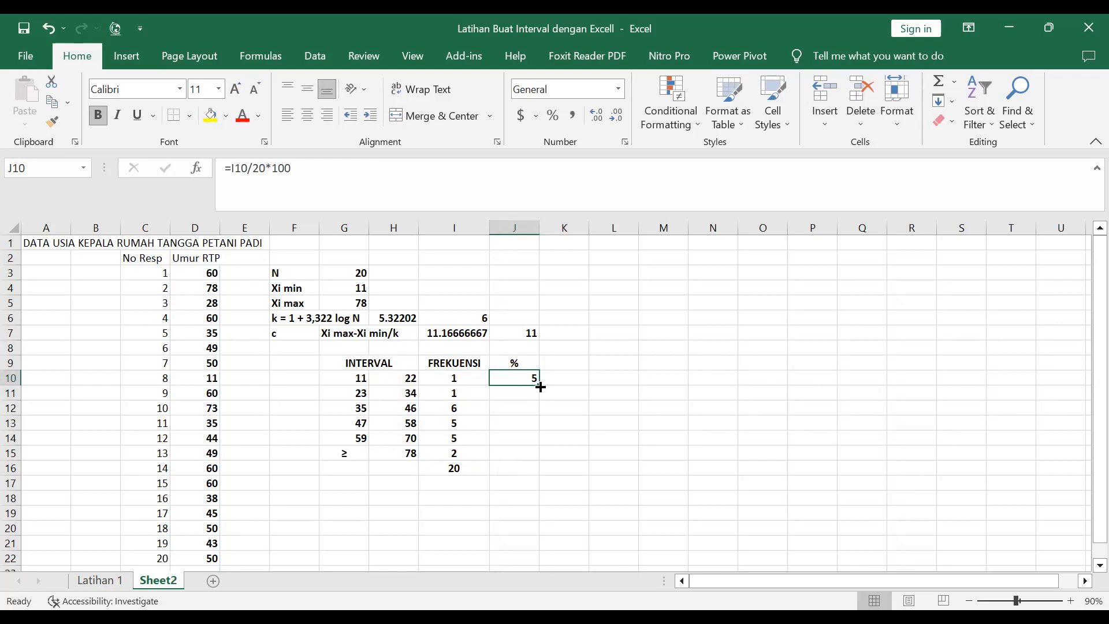
left_click_drag(540, 387, 534, 461)
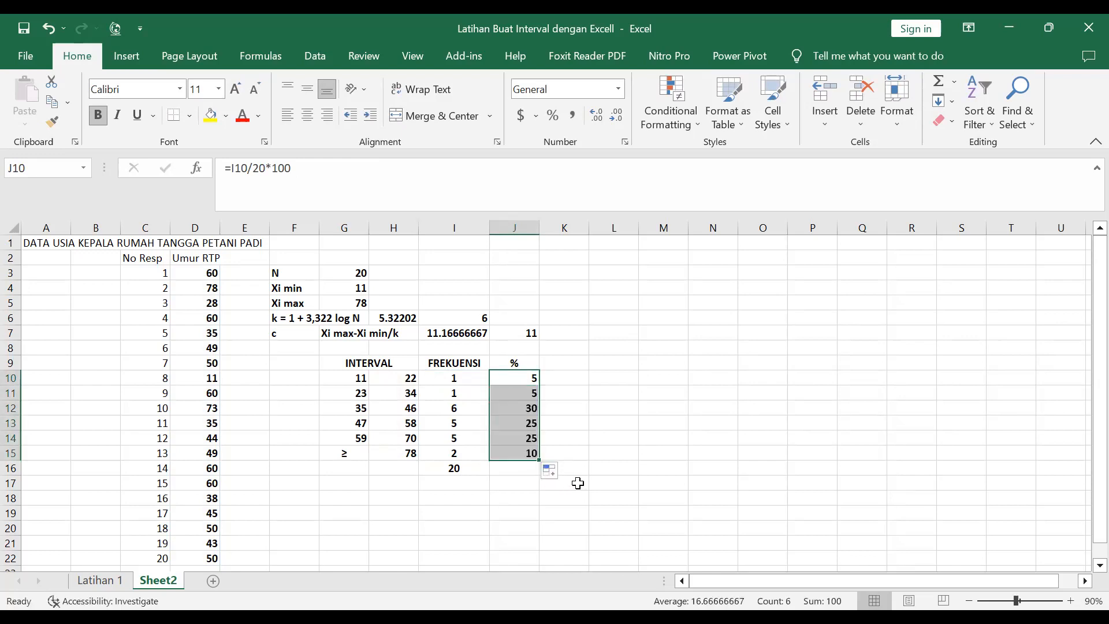
Total the percentages in J16 with =SUM(J10:J15).
left_click(513, 467)
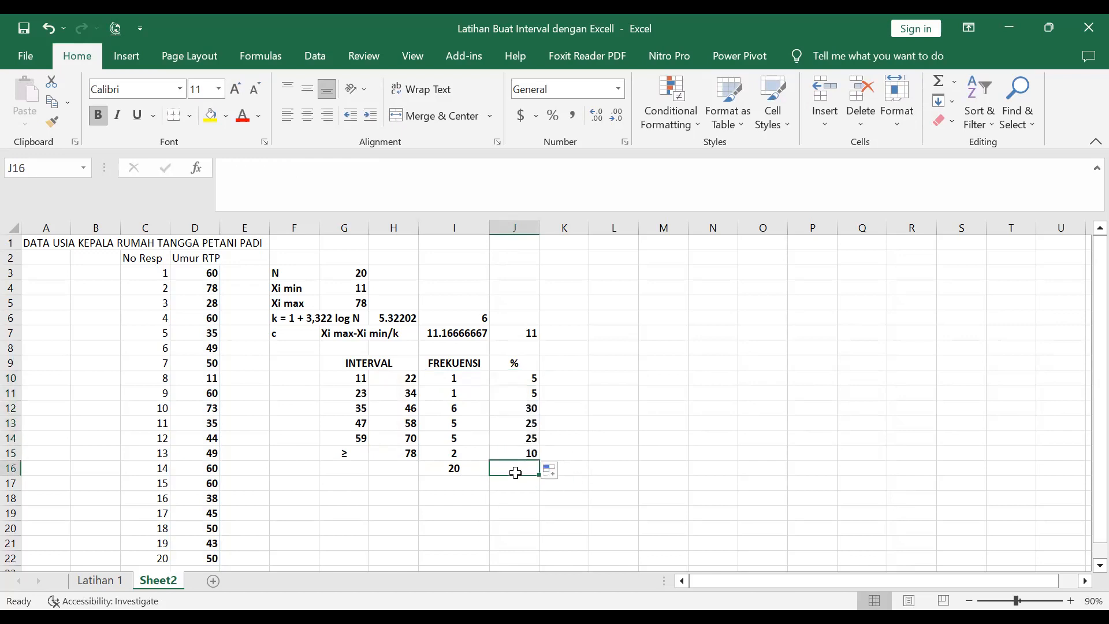
left_click(938, 81)
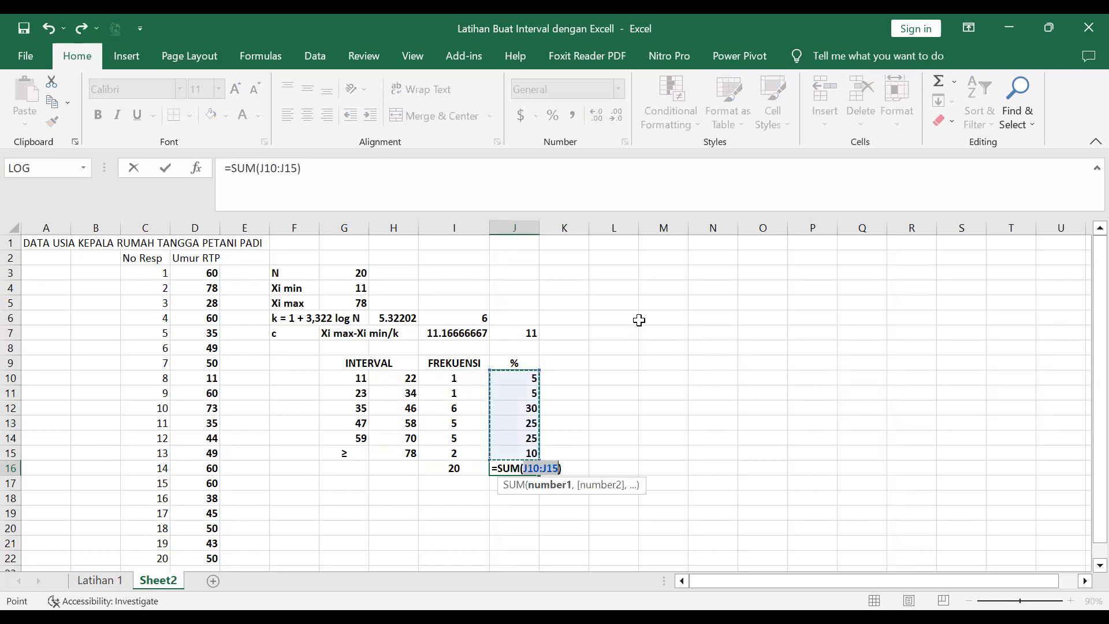
key("Return")
left_click(649, 433)
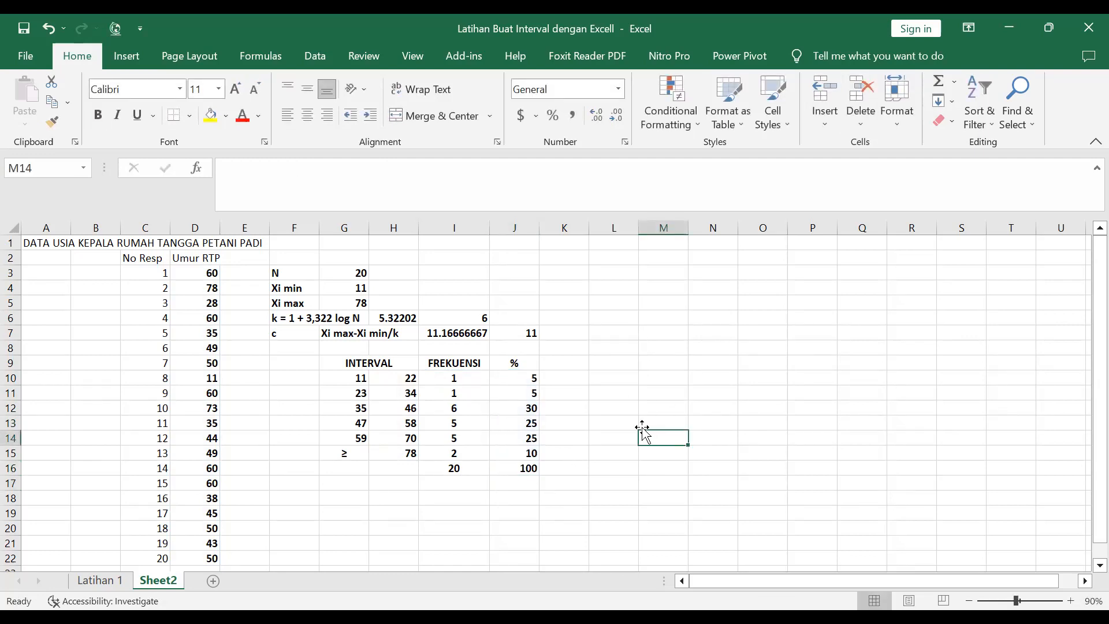
Apply all borders to the frequency table in G9:J16.
left_click_drag(344, 362, 526, 467)
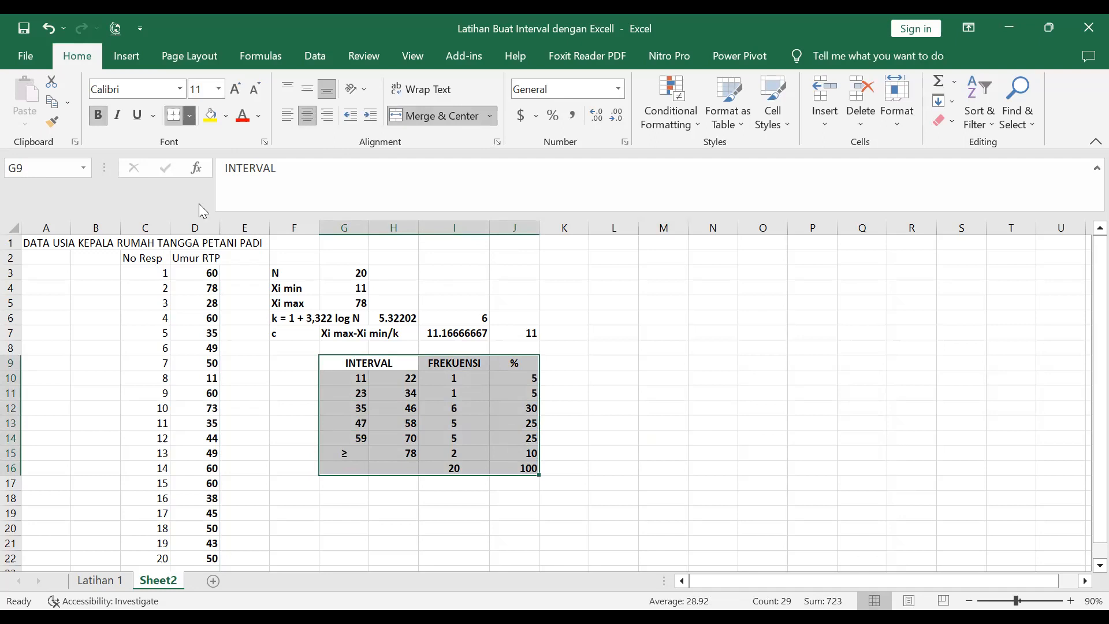
left_click(190, 117)
left_click(198, 280)
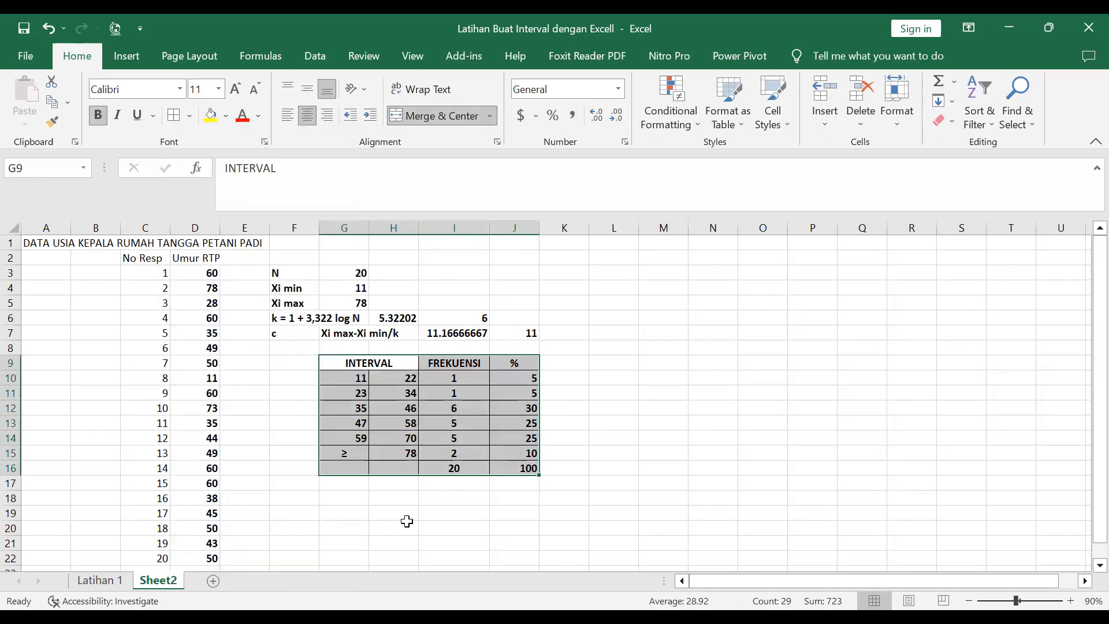
left_click(393, 513)
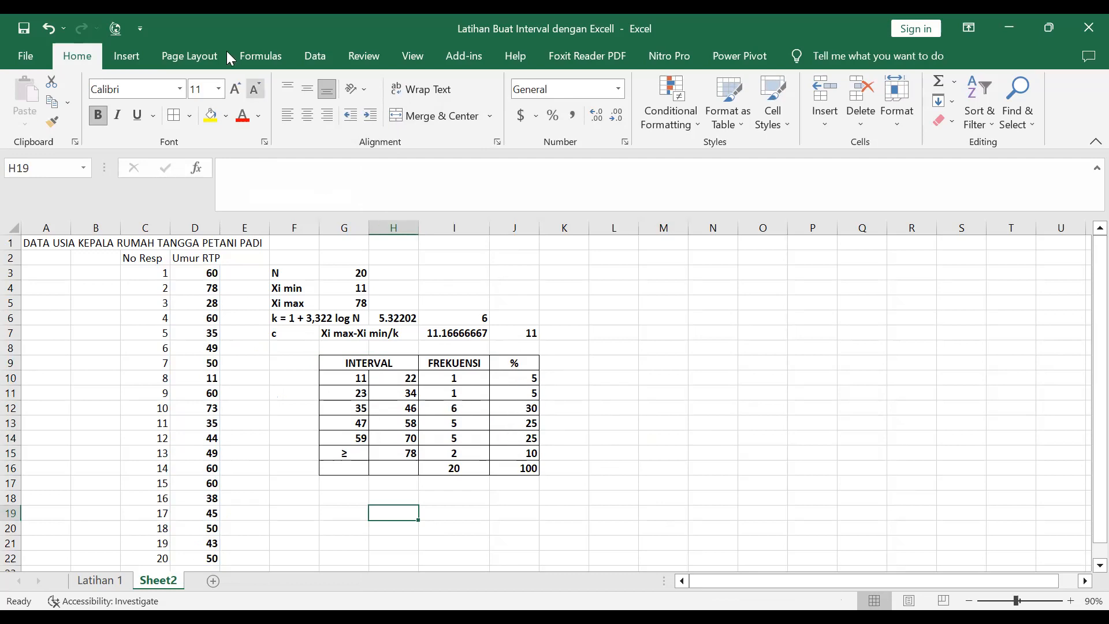
left_click(126, 55)
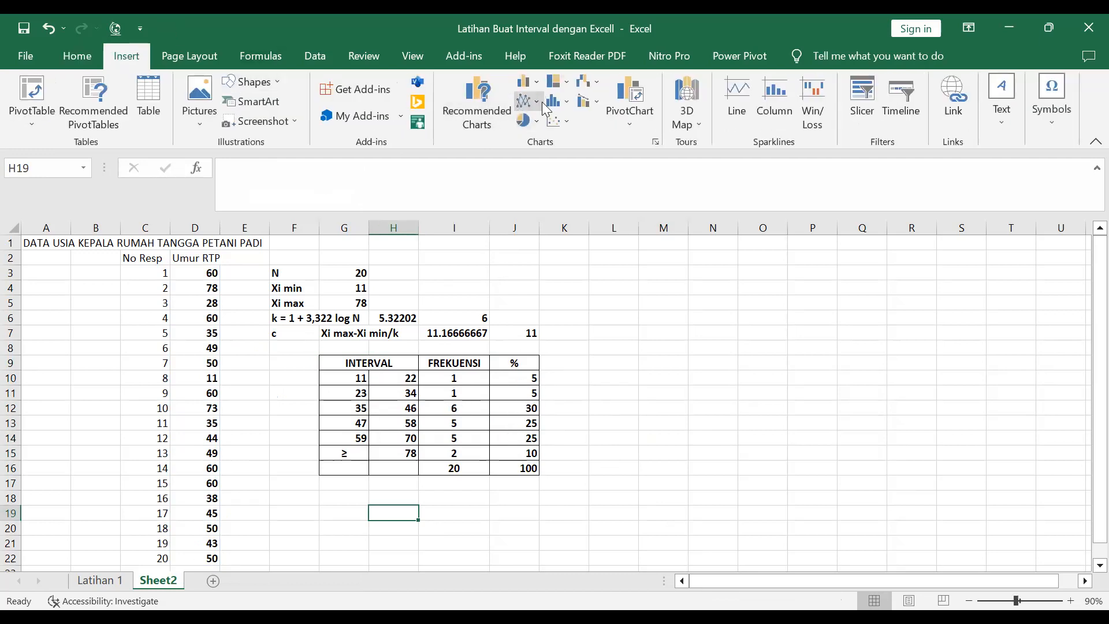
left_click(74, 56)
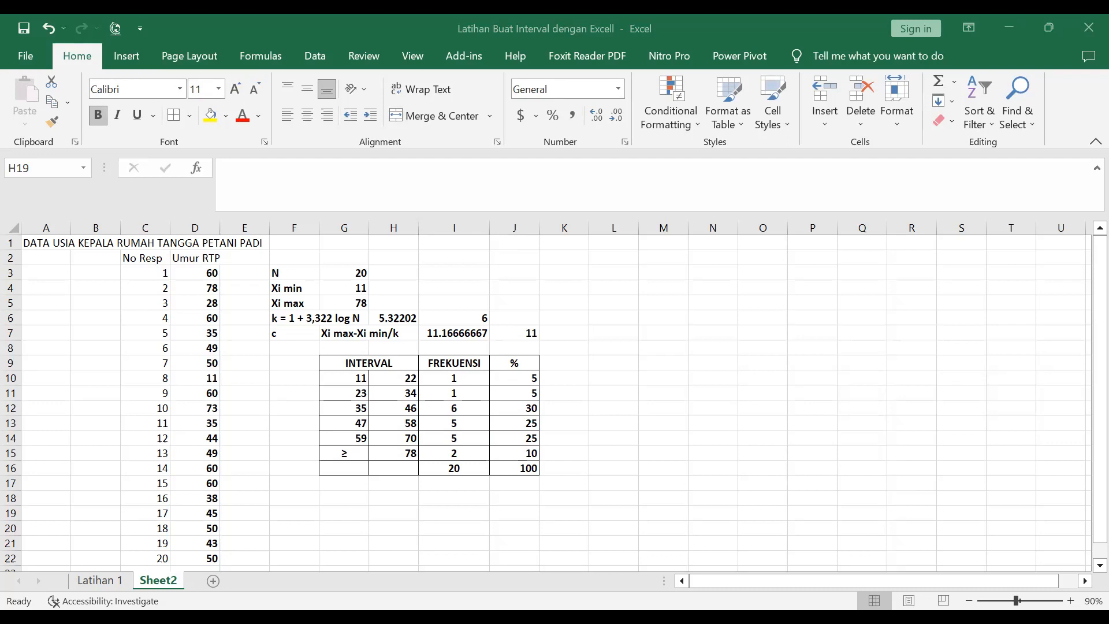
Copy the bordered frequency table in G9:J16 and switch to the blank Word document.
left_click_drag(351, 370, 501, 468)
key("ctrl+c")
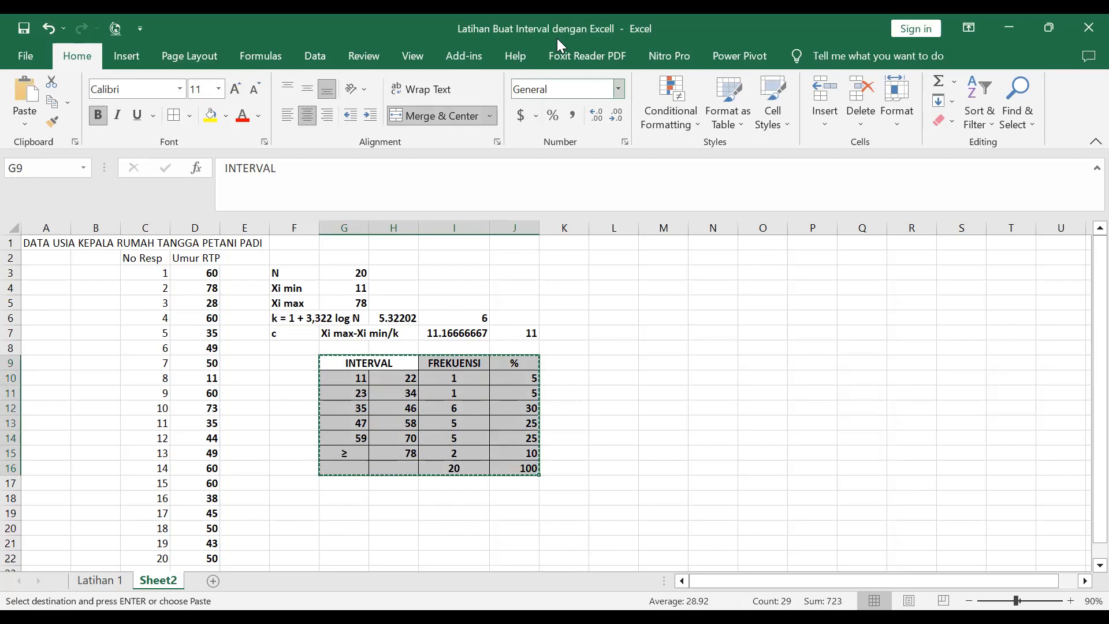
key("alt+Tab")
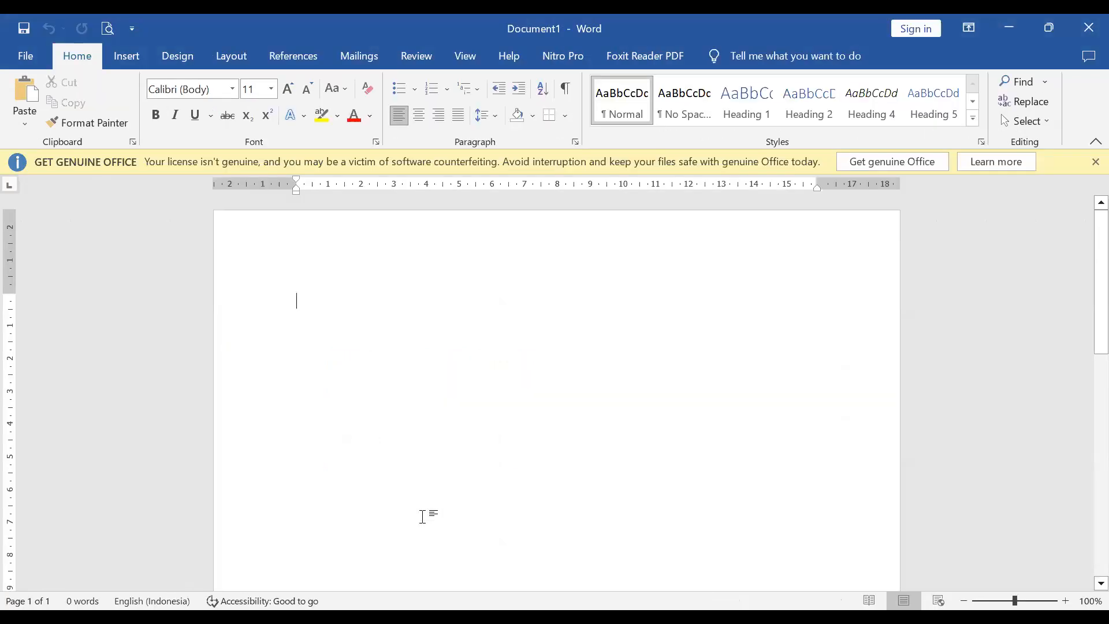
type("lAPORA")
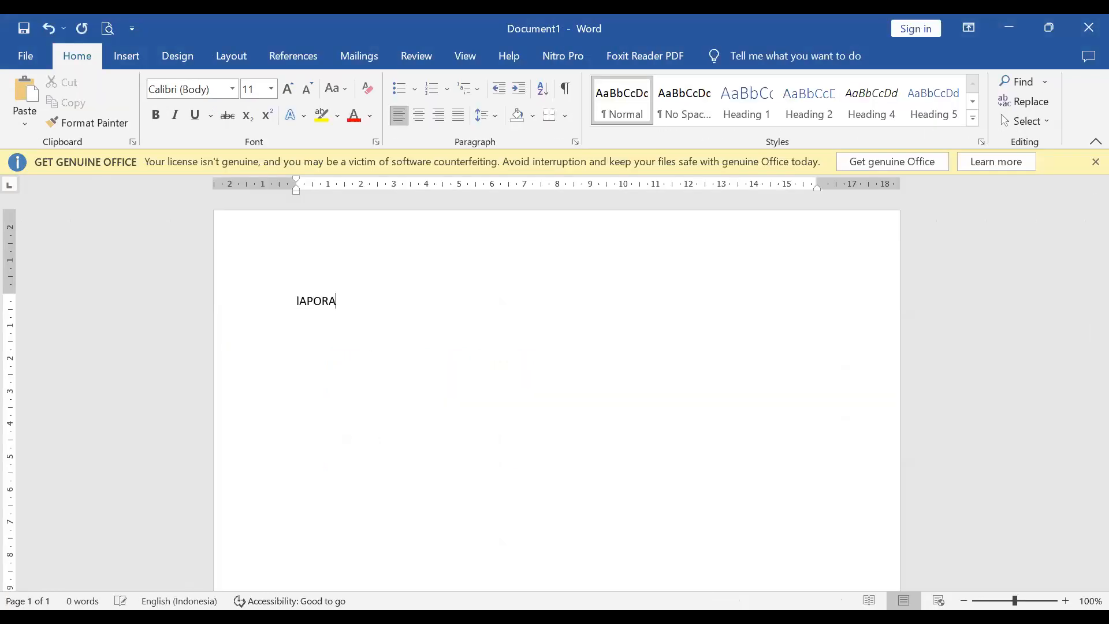
key("BackSpace")
key("BackSpace")
key("BackSpace")
key("BackSpace")
key("BackSpace")
key("BackSpace")
Enter the title text "Hasil Survei Usia rumah tangga Petani" on the first line.
type("Hasil Survei Jumlah")
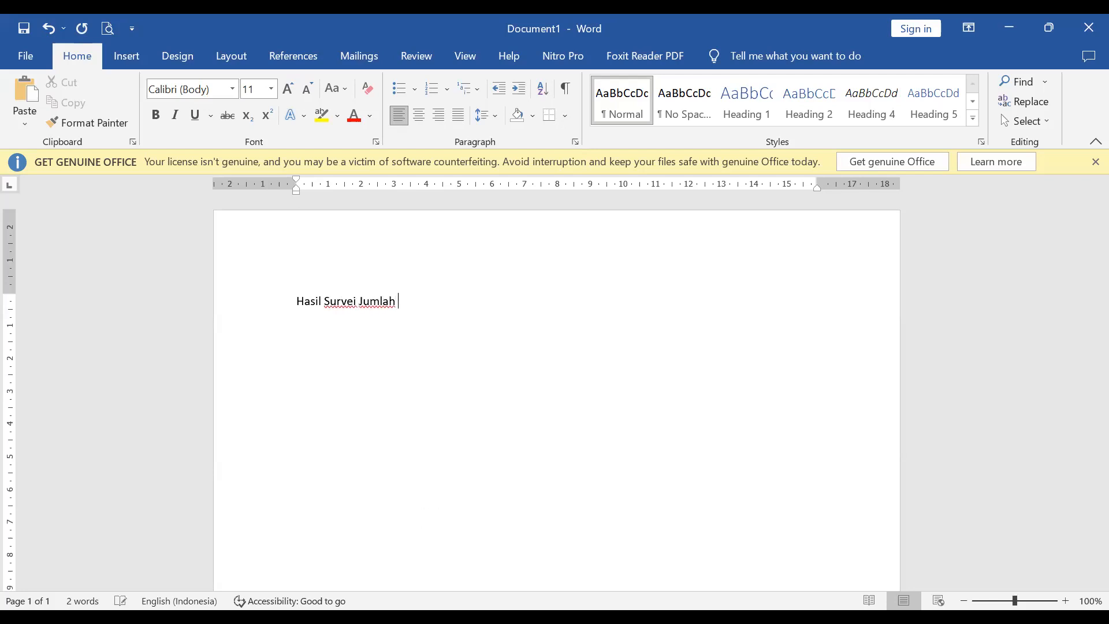
key("ctrl+shift+Left")
type("Usia ")
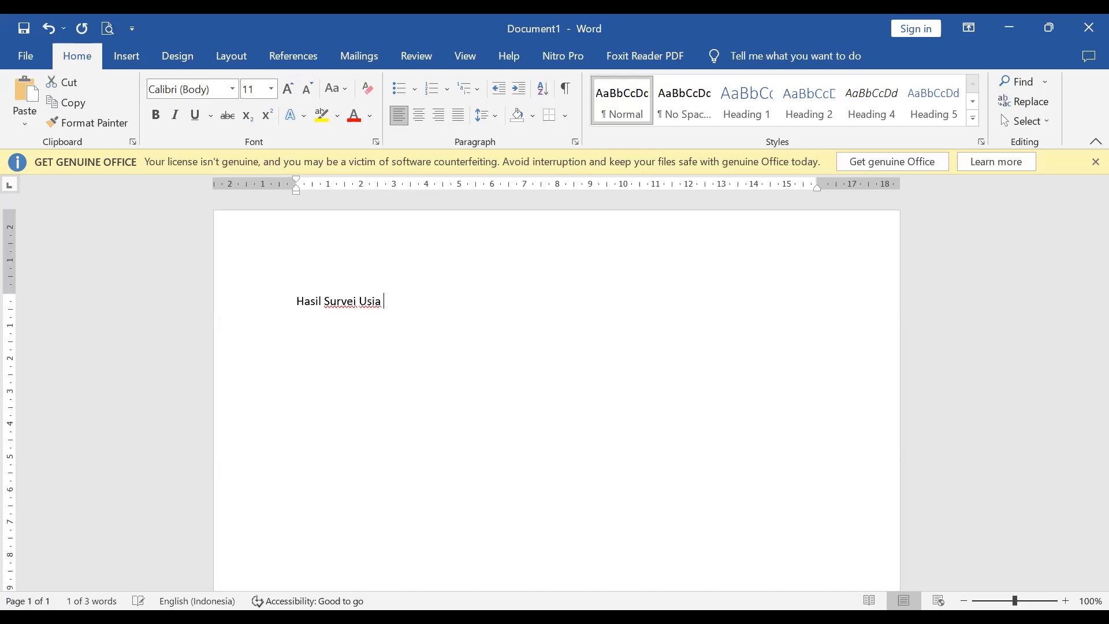
type("ruma")
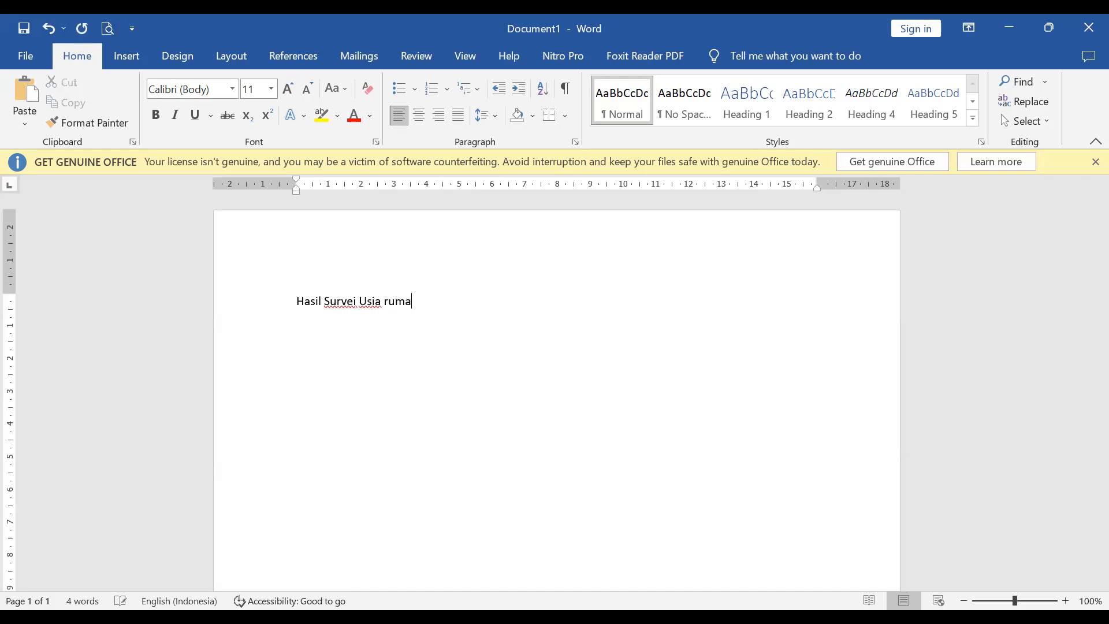
type("h tangga Petani")
Capitalize the initial letters of "Rumah" and "Tangga" in the title.
key("Left")
key("Left")
key("Left")
key("Left")
key("Left")
key("Left")
key("Left")
key("Left")
key("Left")
key("Left")
key("Left")
key("Left")
key("Left")
key("Left")
key("ctrl+Right")
key("shift+Right")
type("R")
key("ctrl+Right")
key("shift+Right")
type("T")
key("End")
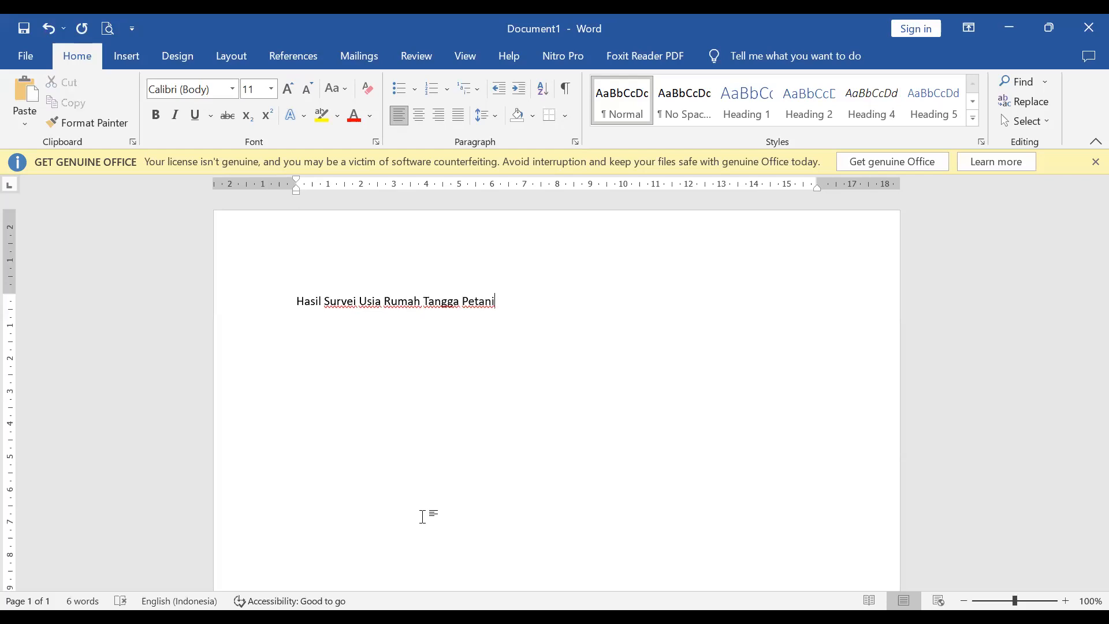
Complete the title by appending "di Provinsi Aceh 2013" after "Petani".
type("tahu")
key("ctrl+shift+Left")
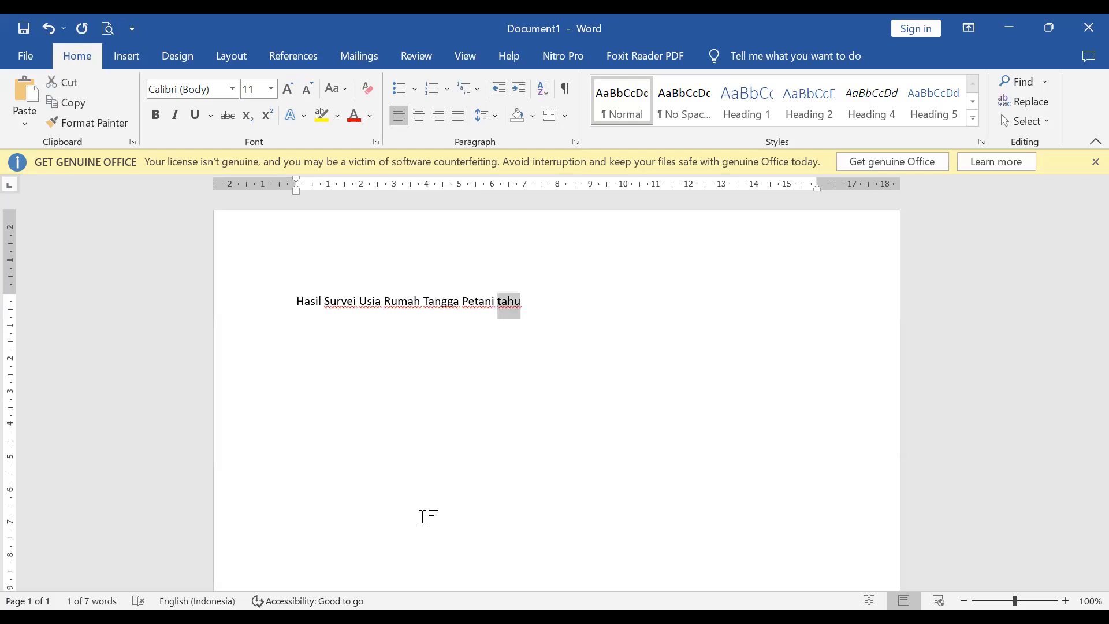
type("di Provi")
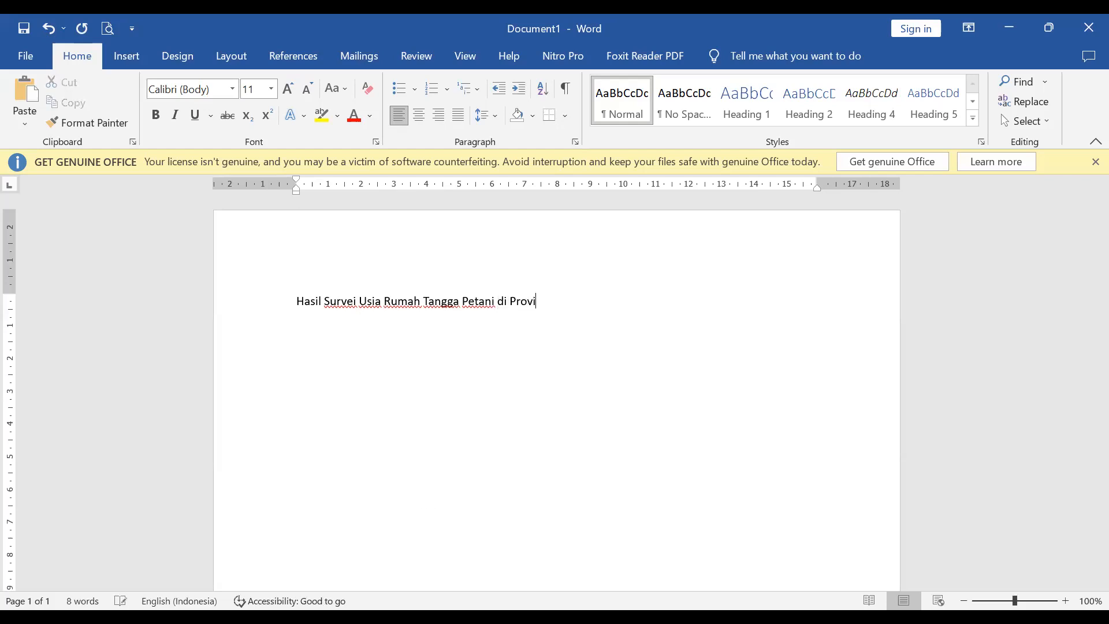
type("nsi Aceh 2013")
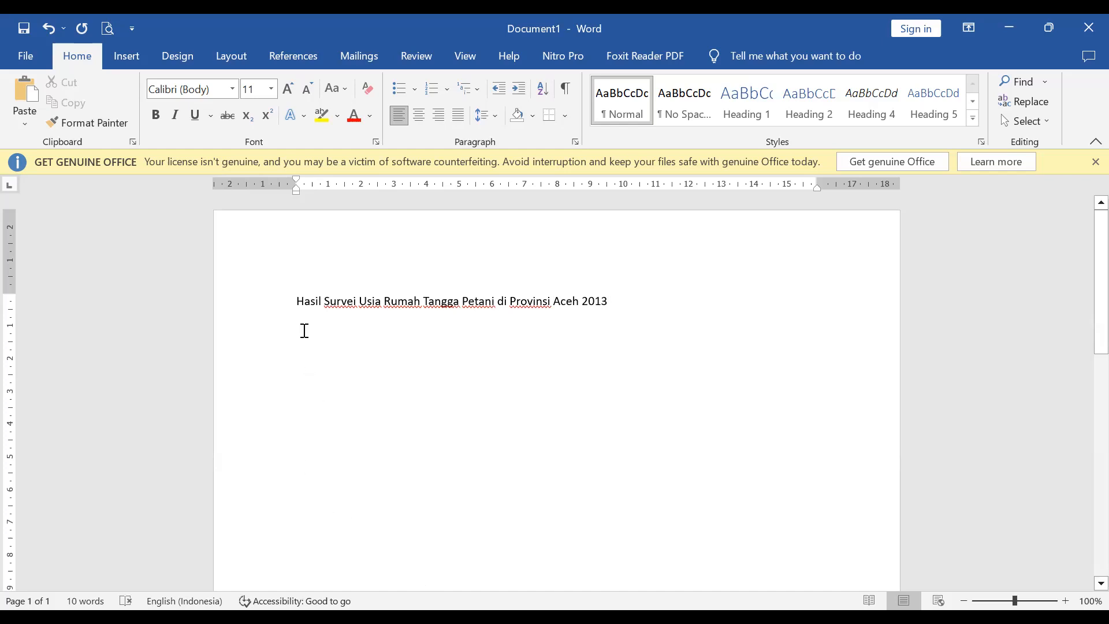
Paste the copied table below the title using destination styles and center its INTERVAL header.
right_click(304, 329)
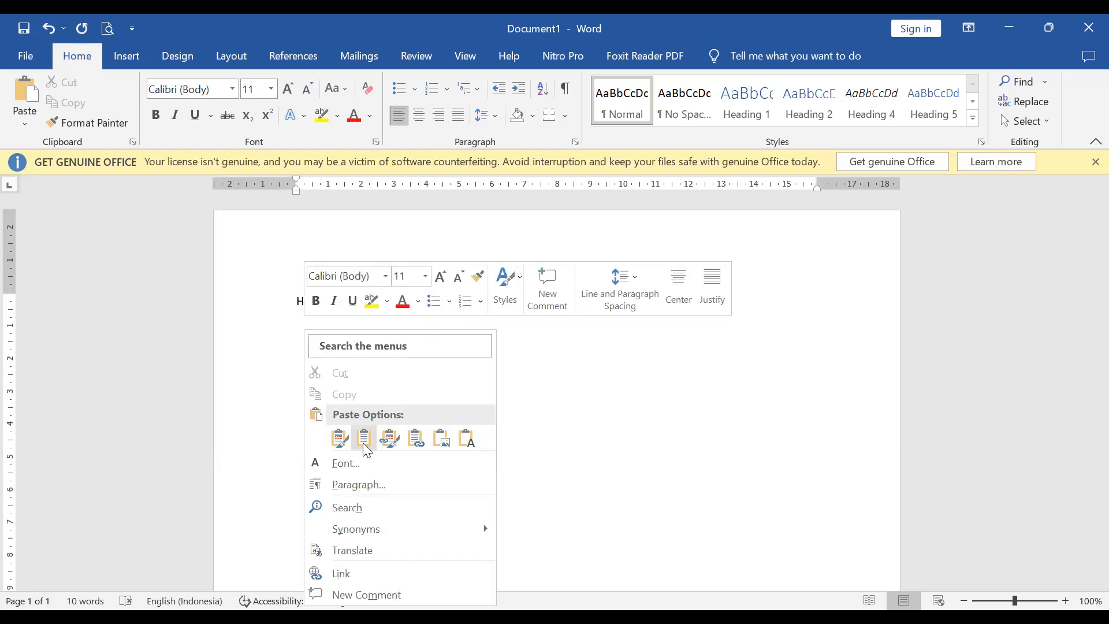
left_click(365, 443)
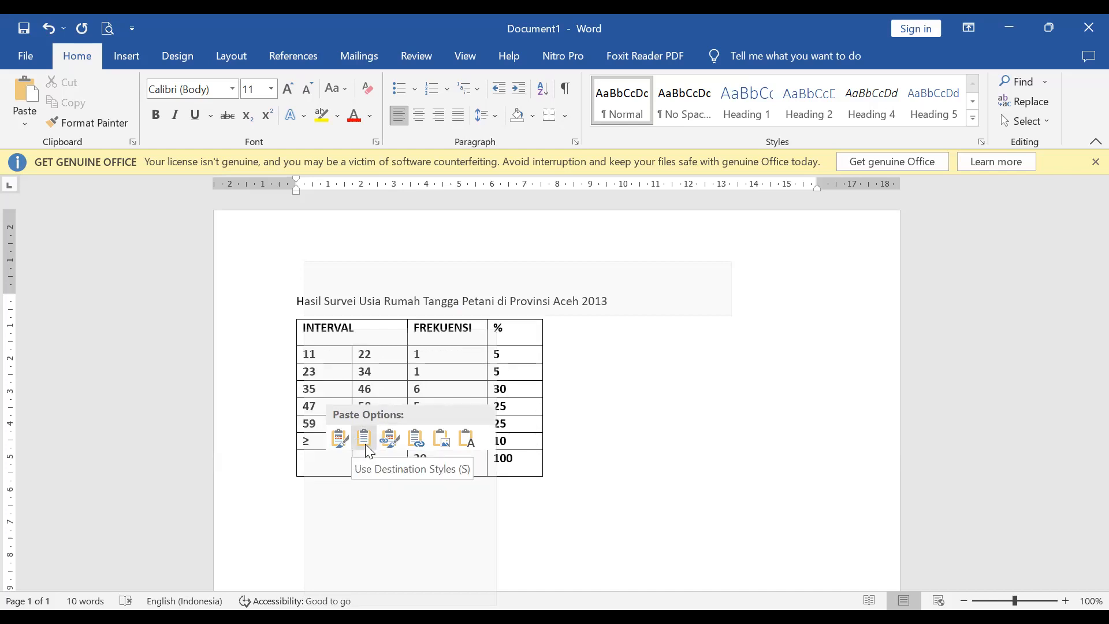
left_click(369, 451)
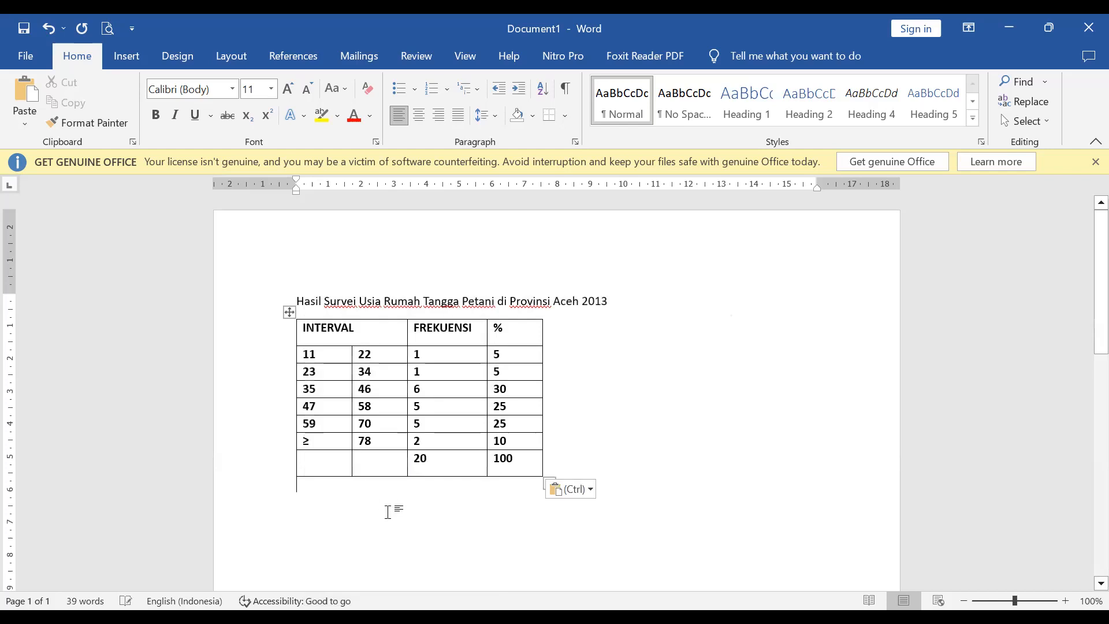
left_click_drag(340, 333, 314, 320)
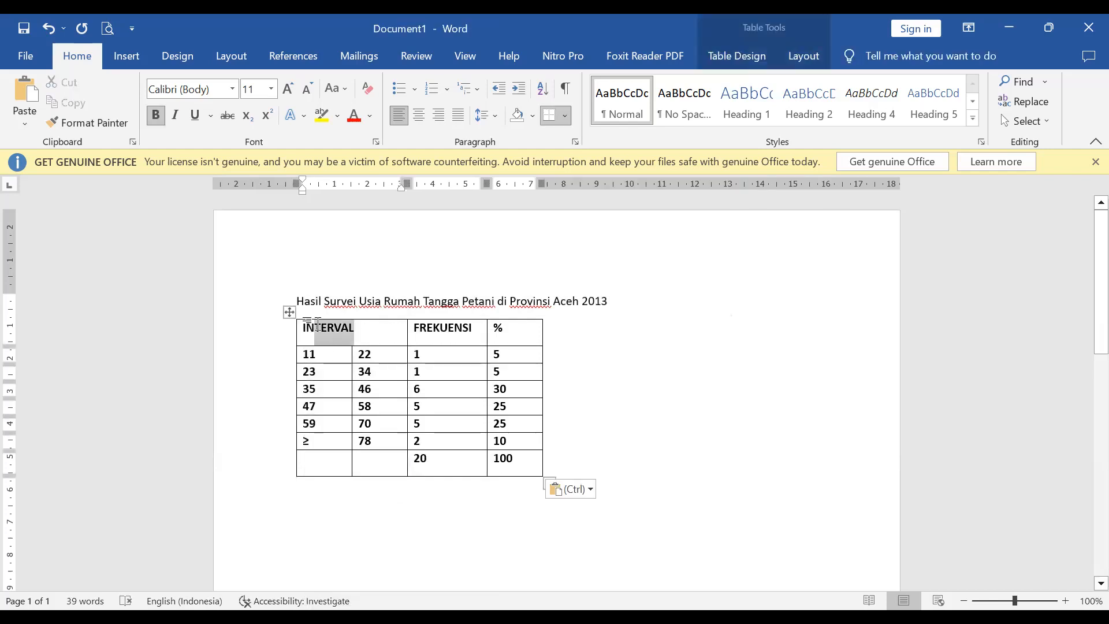
left_click(419, 115)
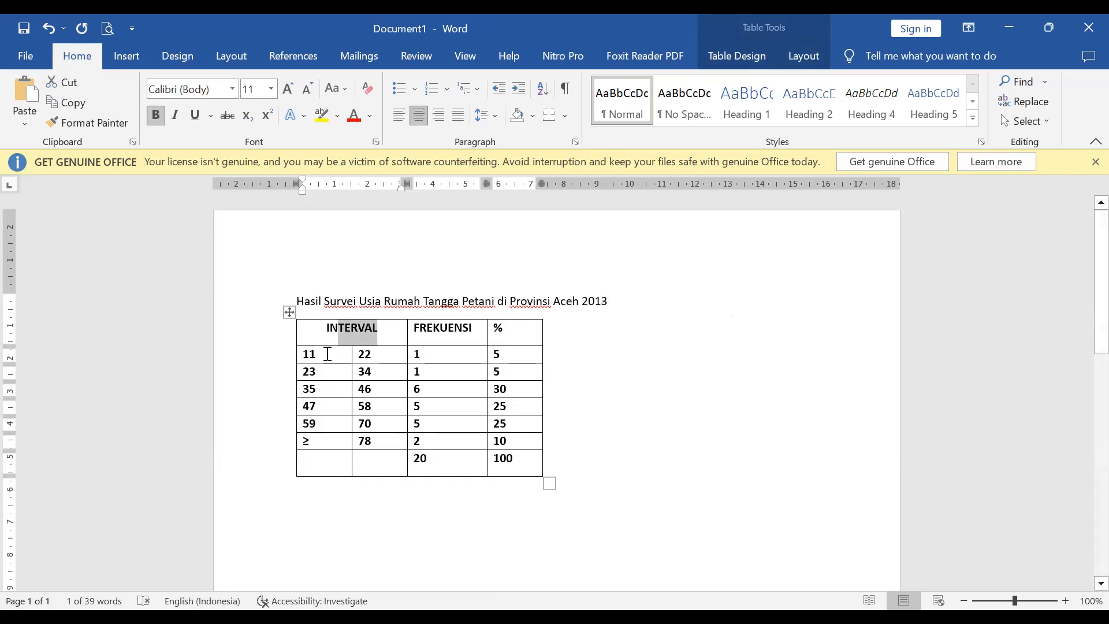
Write the first class in the first INTERVAL cell as the single range "11 – 22".
left_click(327, 354)
type("-22")
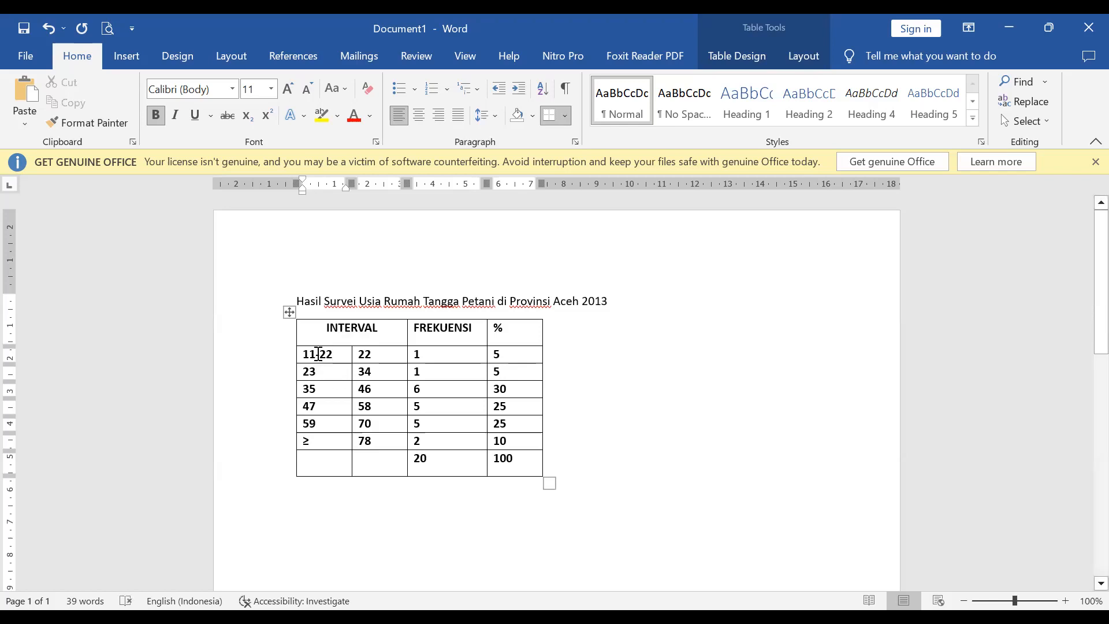
key("BackSpace")
key("BackSpace")
key("BackSpace")
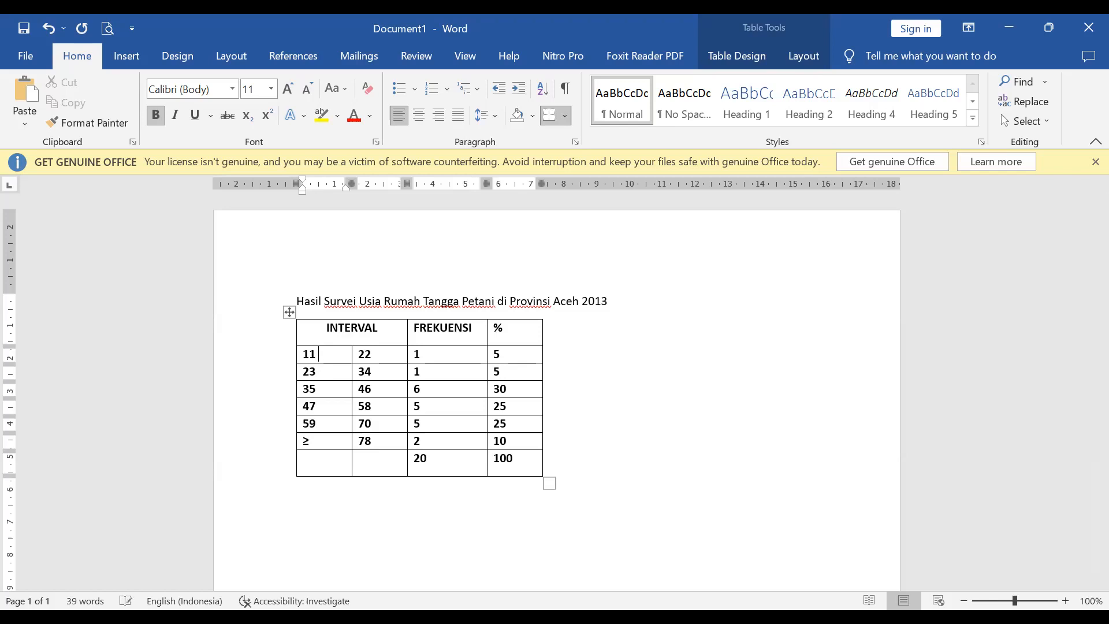
type("- ")
type("22")
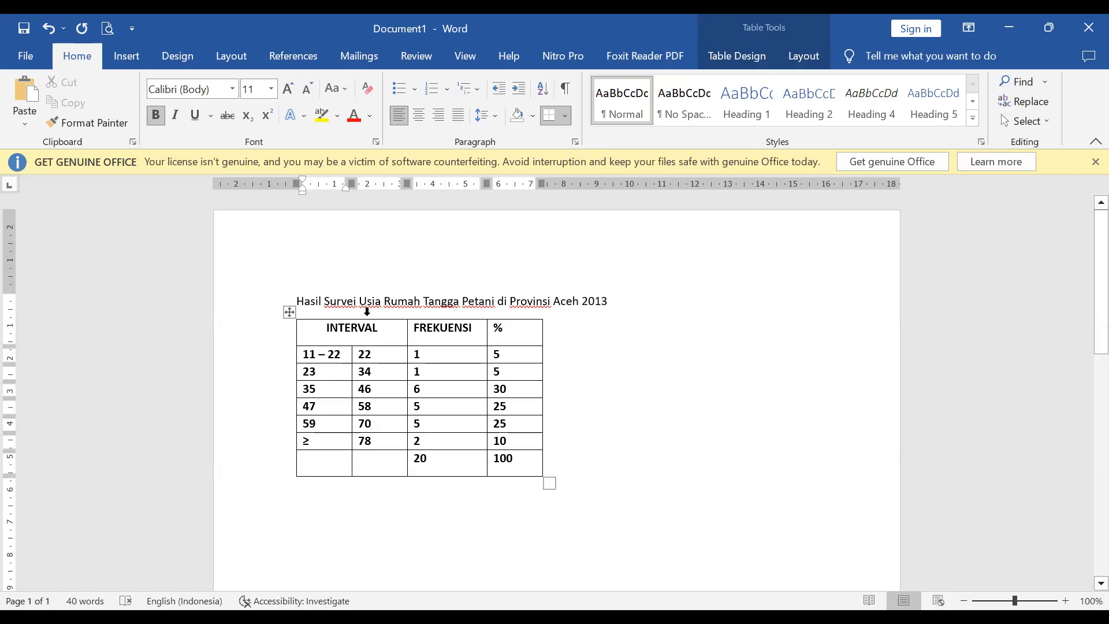
Reuse the dash from the first range to complete the next two classes as "23 – 34" and "35 – 46".
double_click(322, 354)
key("ctrl+c")
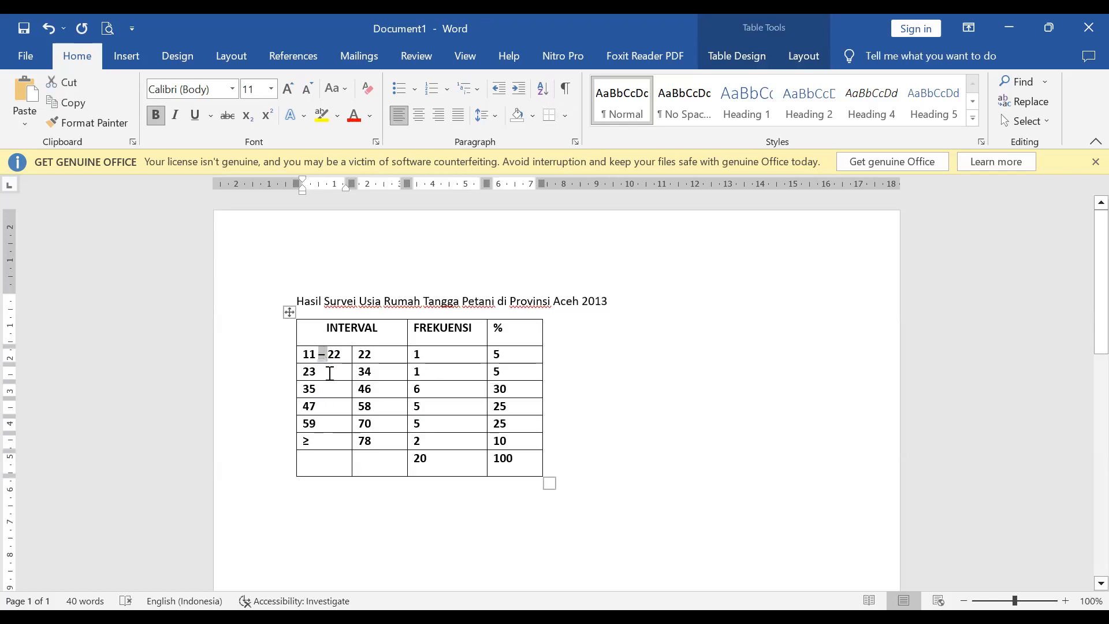
left_click(324, 371)
key("ctrl+v")
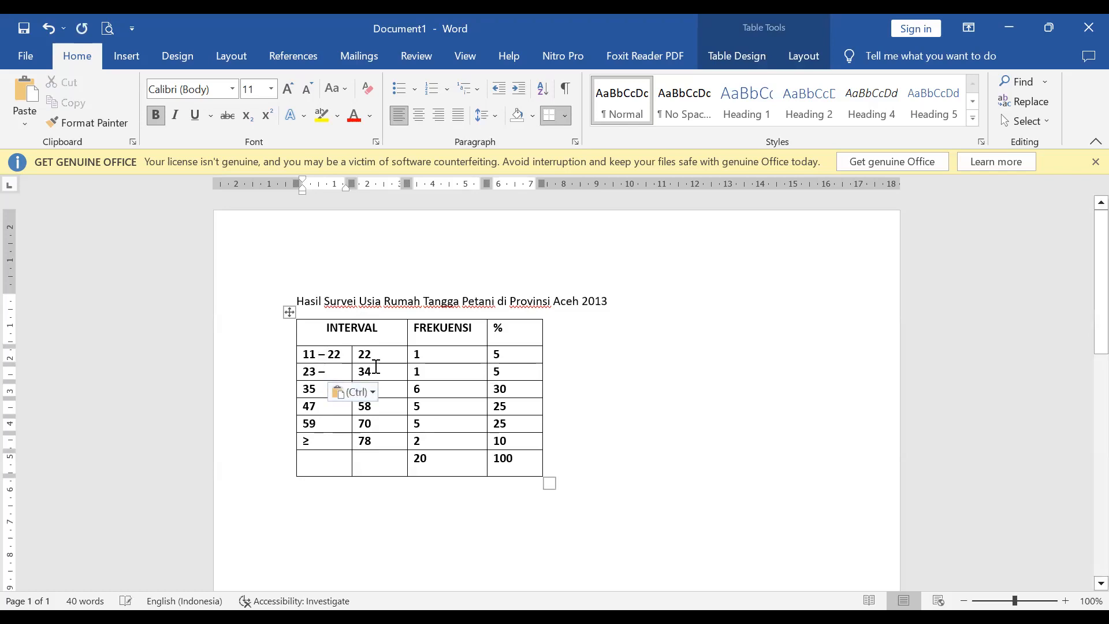
type("34")
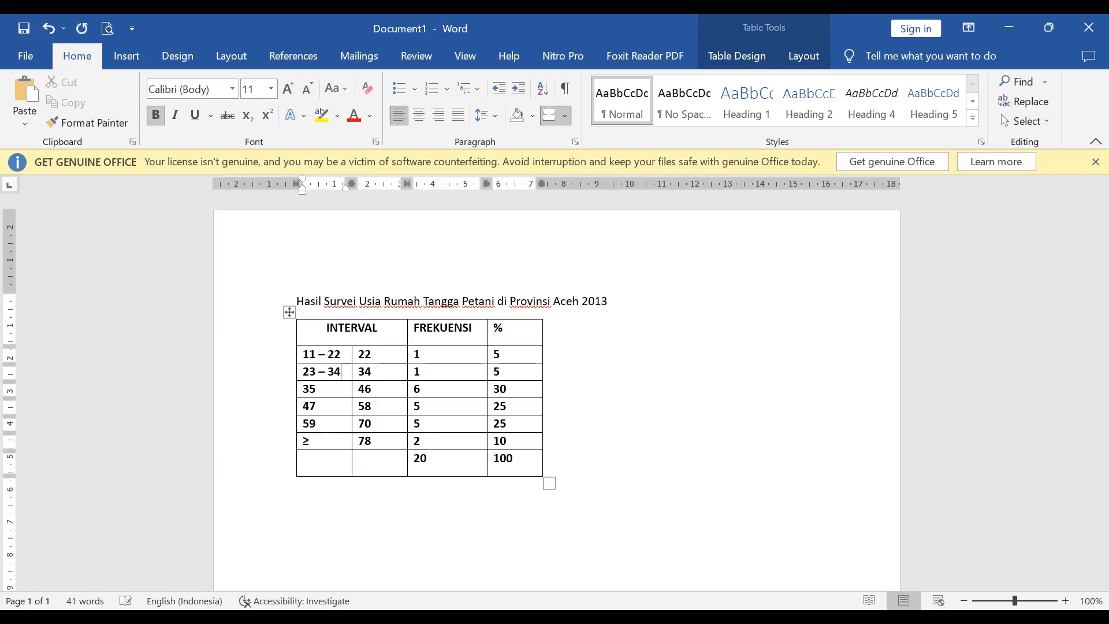
key("ctrl+v")
type("46")
Complete the remaining classes in the first column as "47 – 58", "59 – 70" and "≥ 78".
left_click(319, 407)
key("ctrl+v")
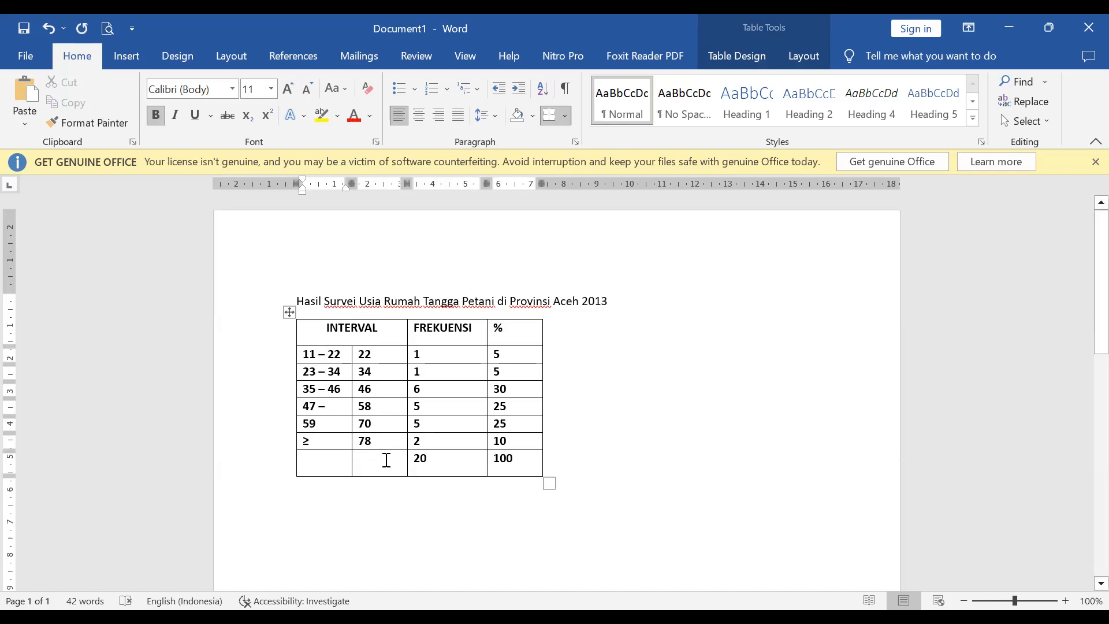
type("58")
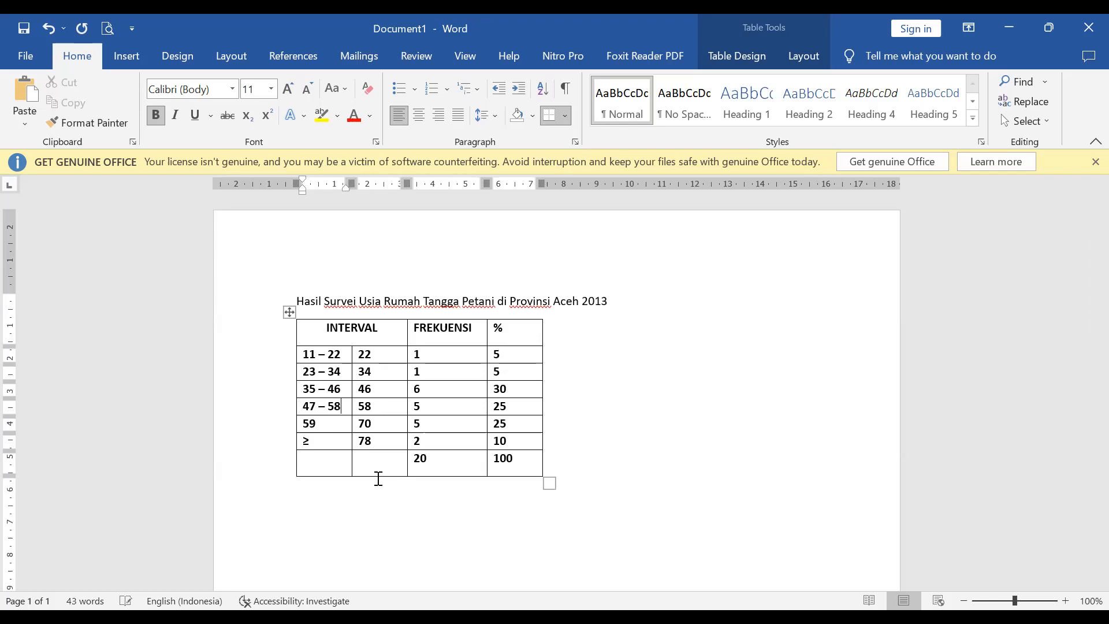
left_click(329, 423)
key("ctrl+v")
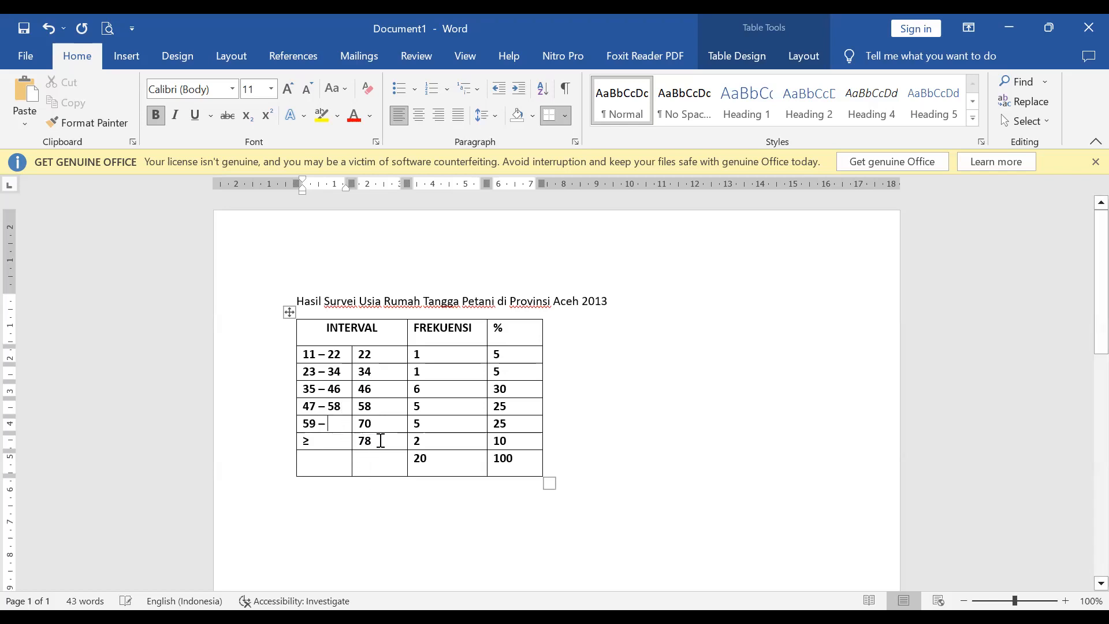
type("70")
key("Down")
type("78")
Try deleting the redundant upper-limit cells below the INTERVAL header with the remaining cells shifted left.
left_click_drag(384, 436, 386, 465)
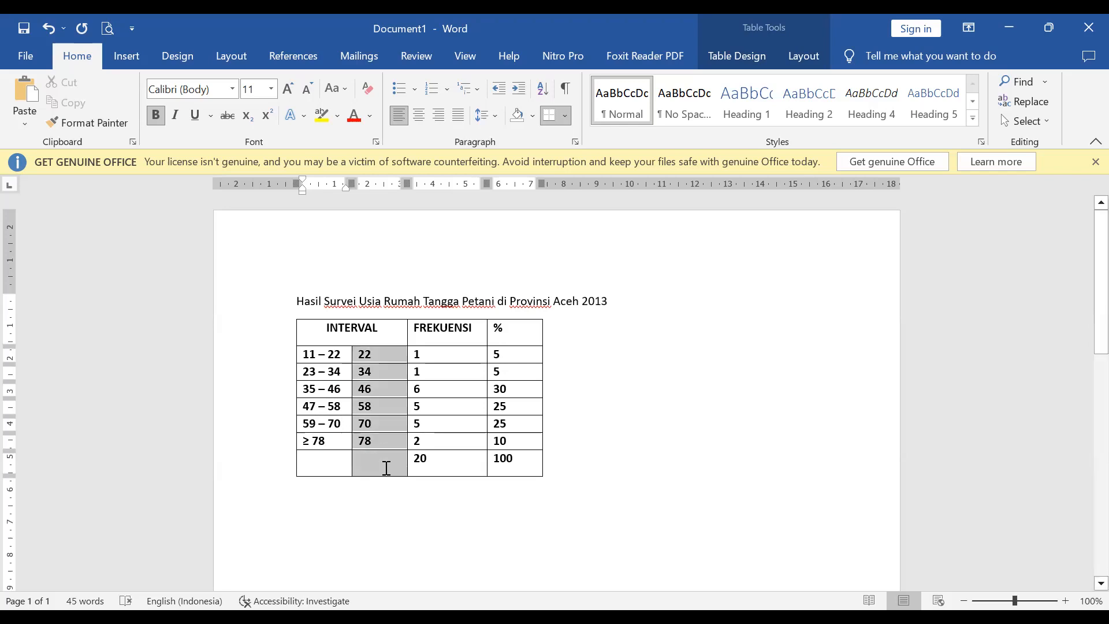
right_click(373, 401)
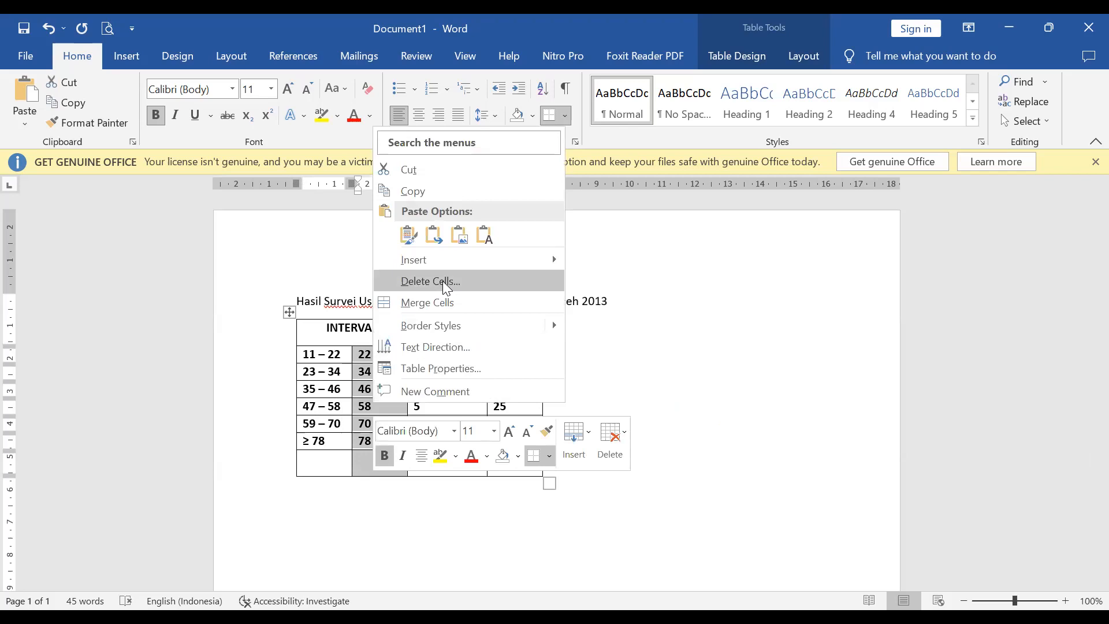
left_click(442, 281)
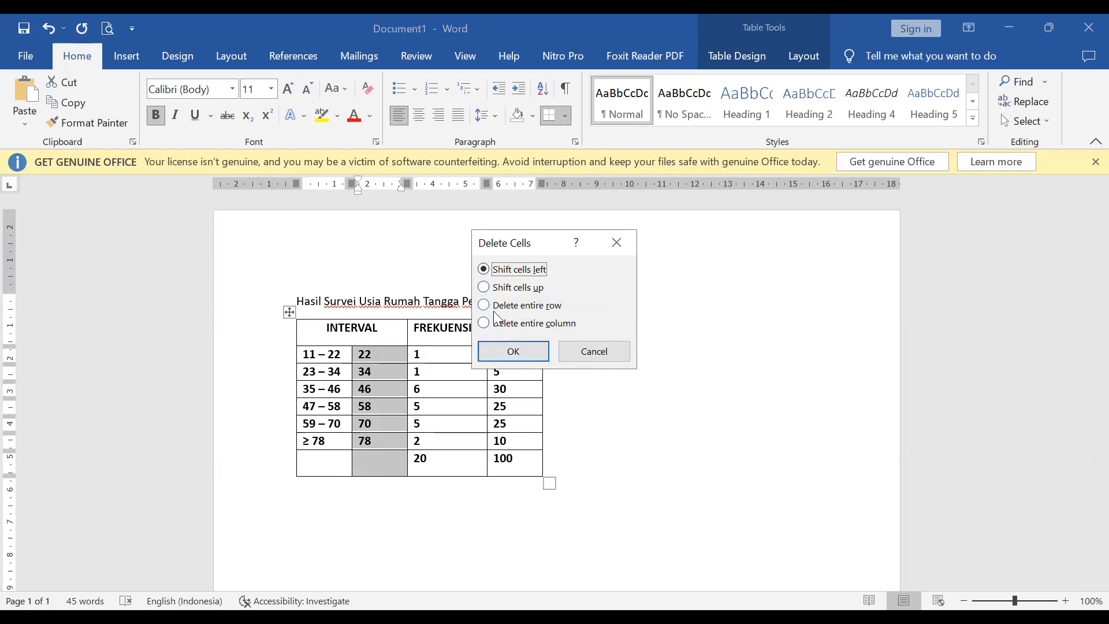
left_click(513, 351)
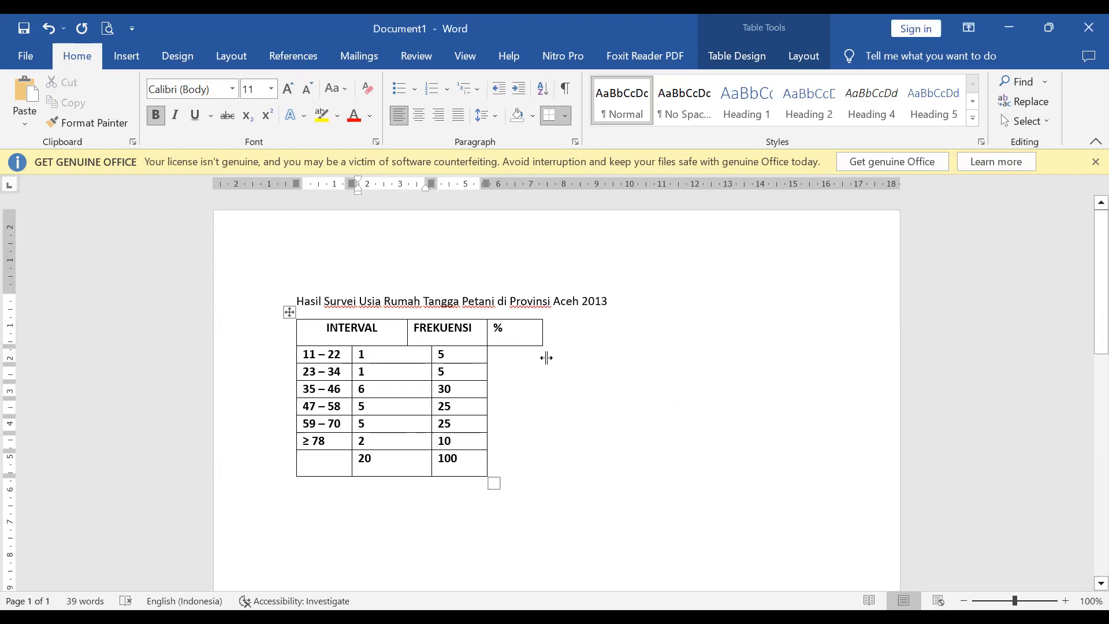
Try to align the body columns with the INTERVAL, FREKUENSI and % headers by moving the column borders.
left_click_drag(491, 363, 541, 364)
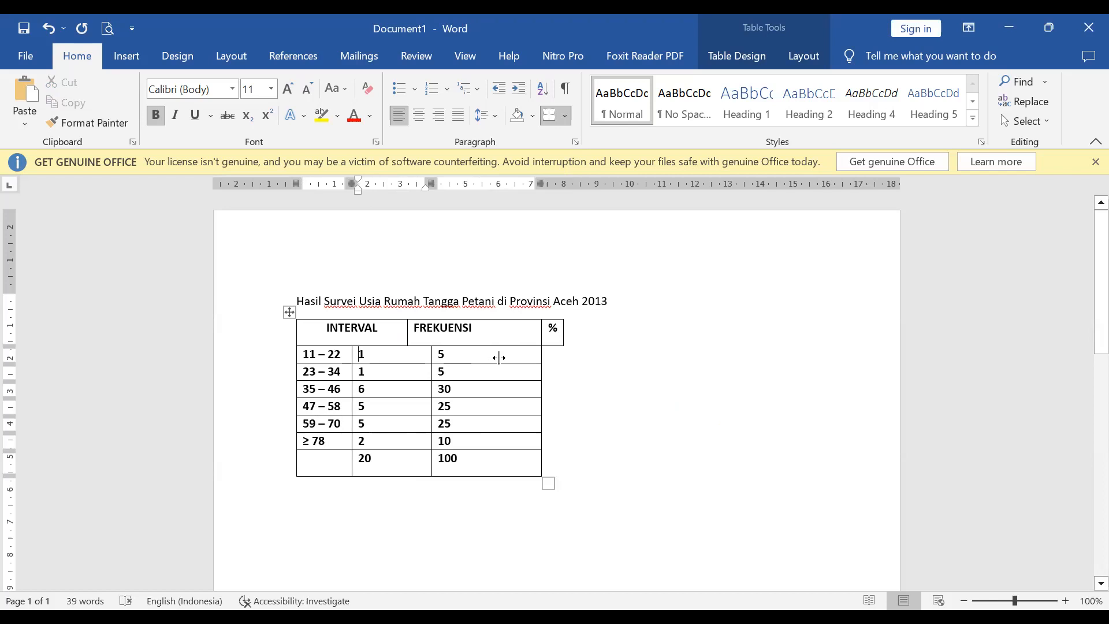
left_click_drag(499, 357, 500, 357)
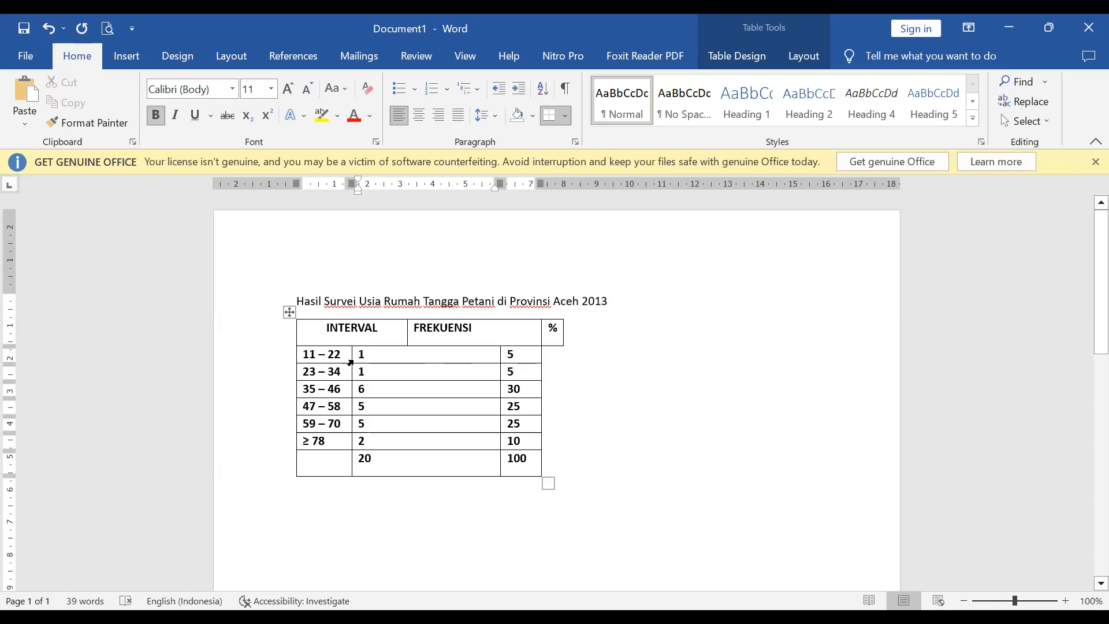
left_click_drag(352, 353, 409, 355)
left_click_drag(412, 335, 418, 335)
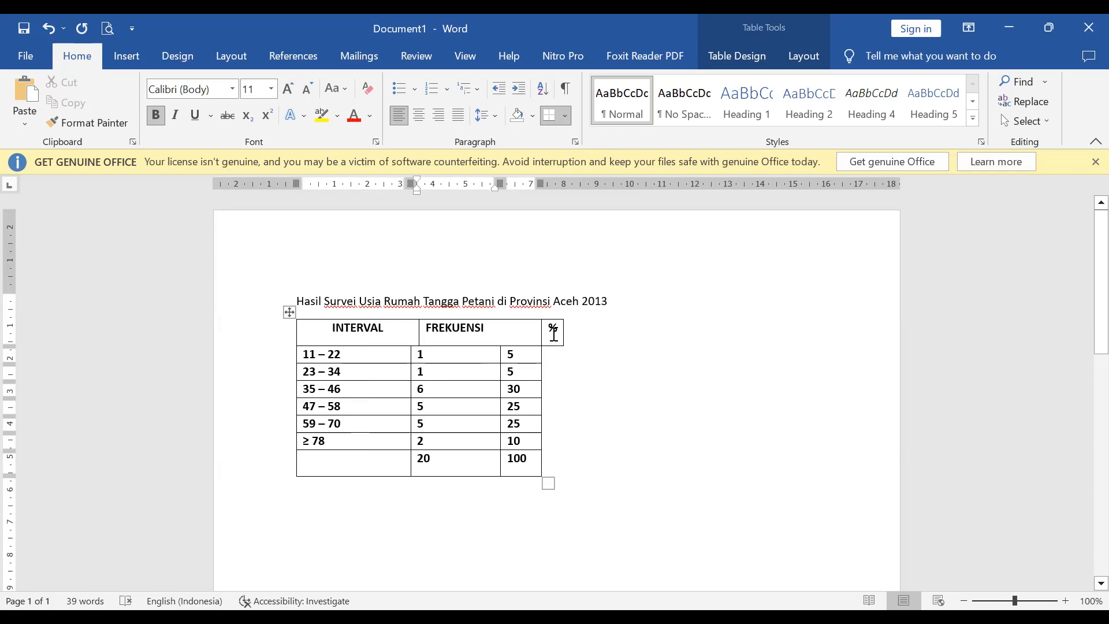
left_click(508, 332)
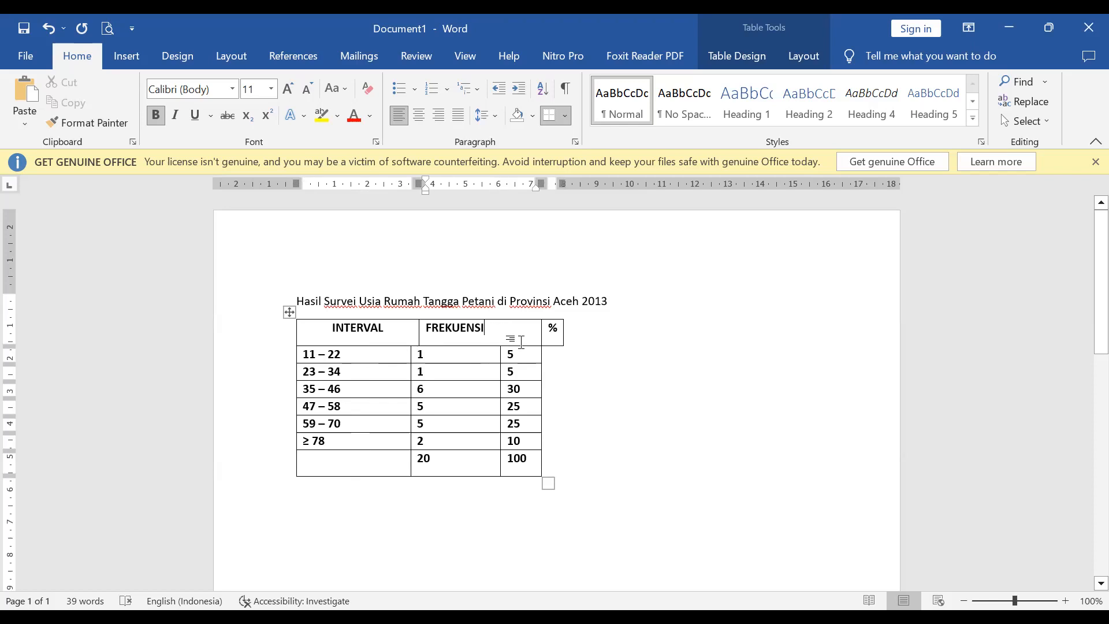
left_click_drag(438, 328, 485, 328)
left_click_drag(553, 326, 553, 328)
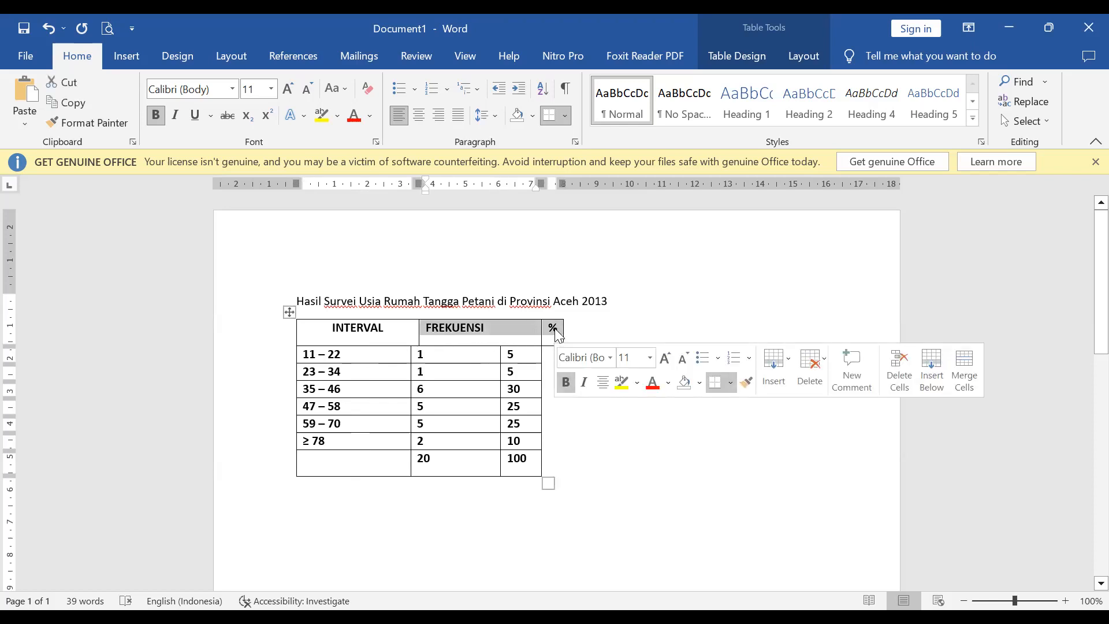
left_click(555, 332)
Undo the column border adjustments and the deletion of the upper-limit cells.
key("ctrl+z")
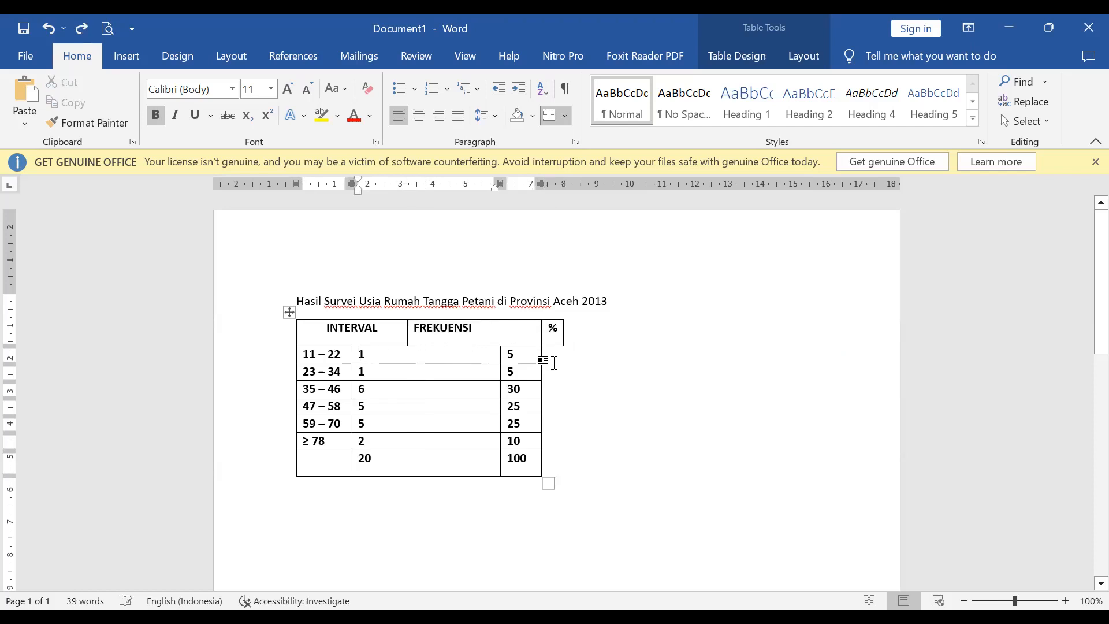
key("ctrl+y")
key("ctrl+y")
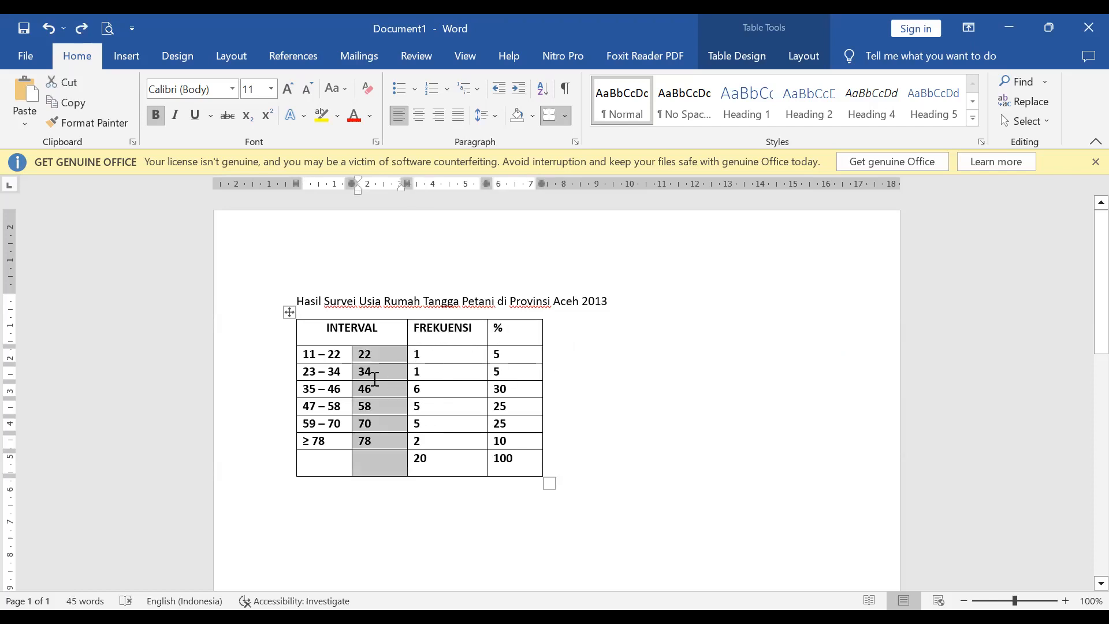
Try deleting the entire upper-limit column below the INTERVAL header, and undo the deletion.
right_click(374, 380)
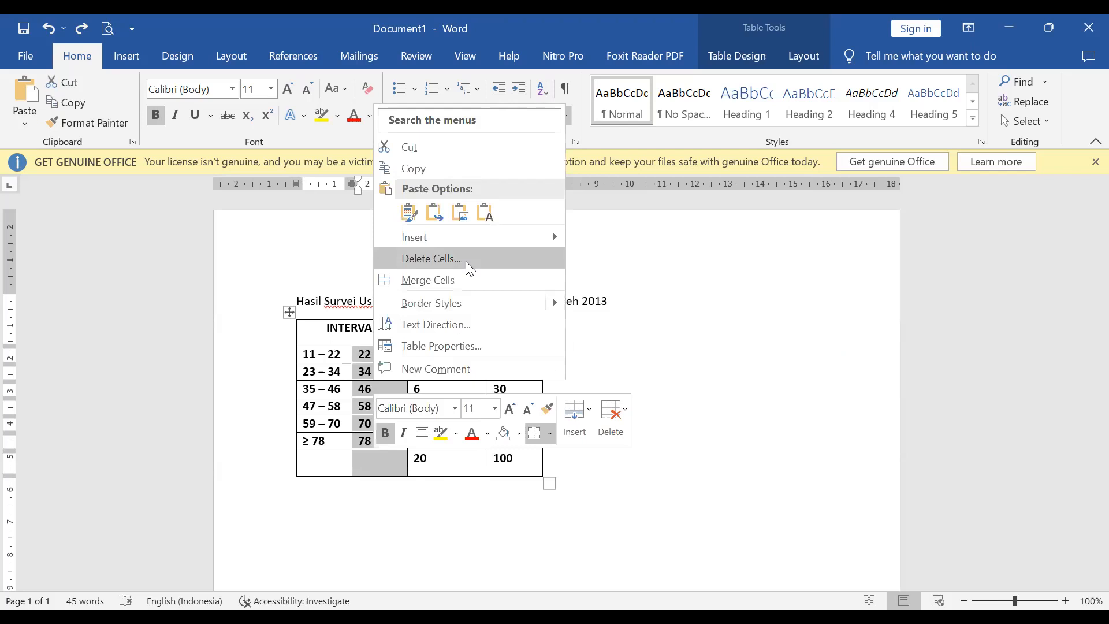
left_click(469, 260)
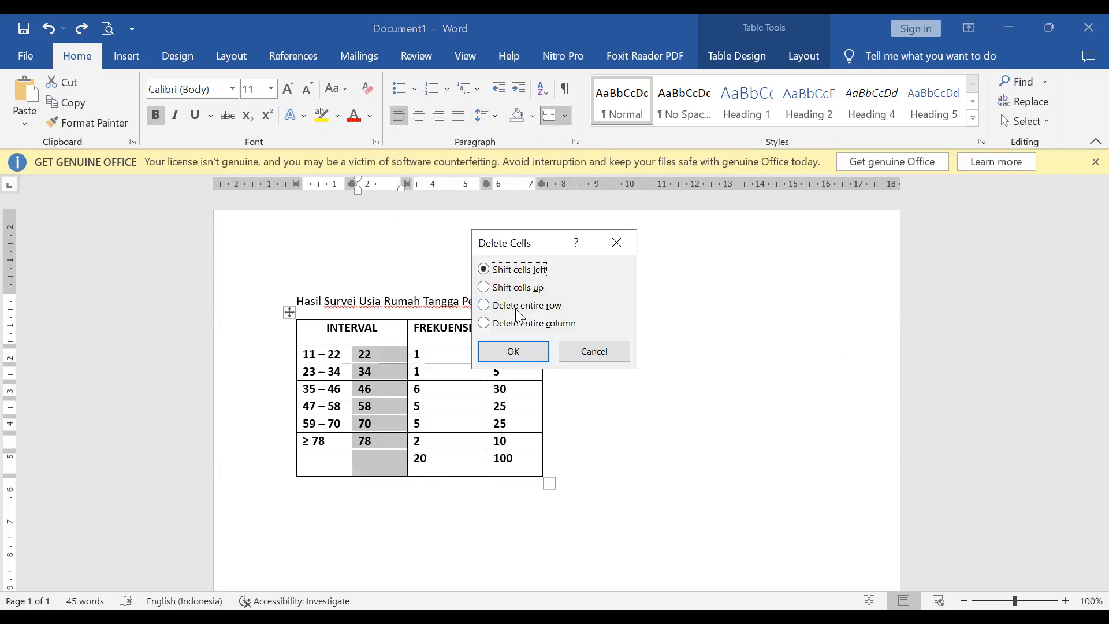
left_click(514, 323)
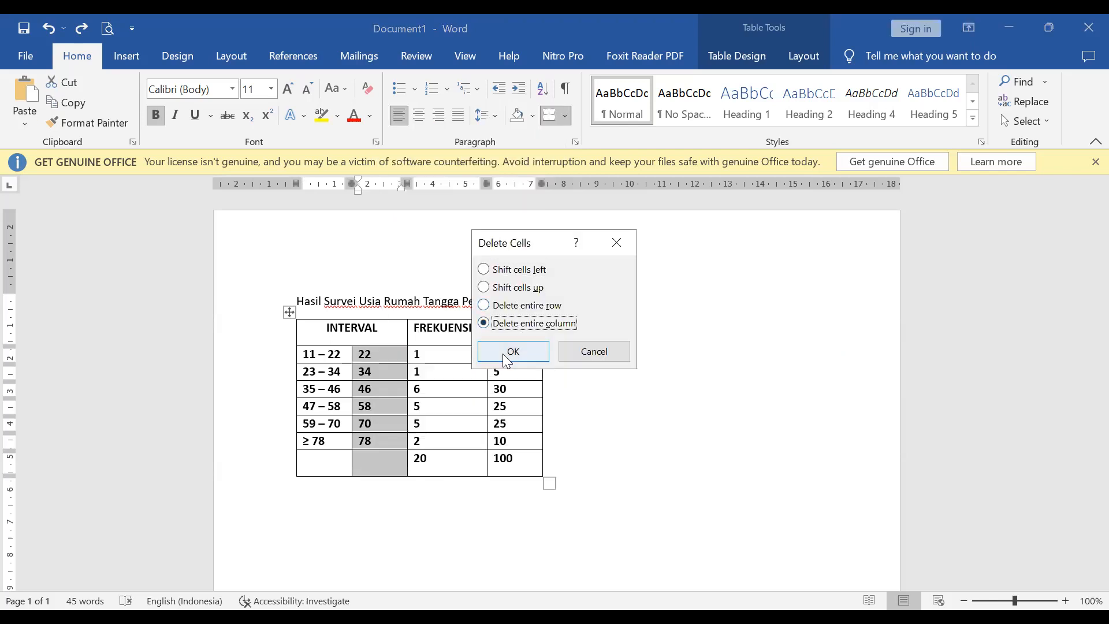
left_click(506, 356)
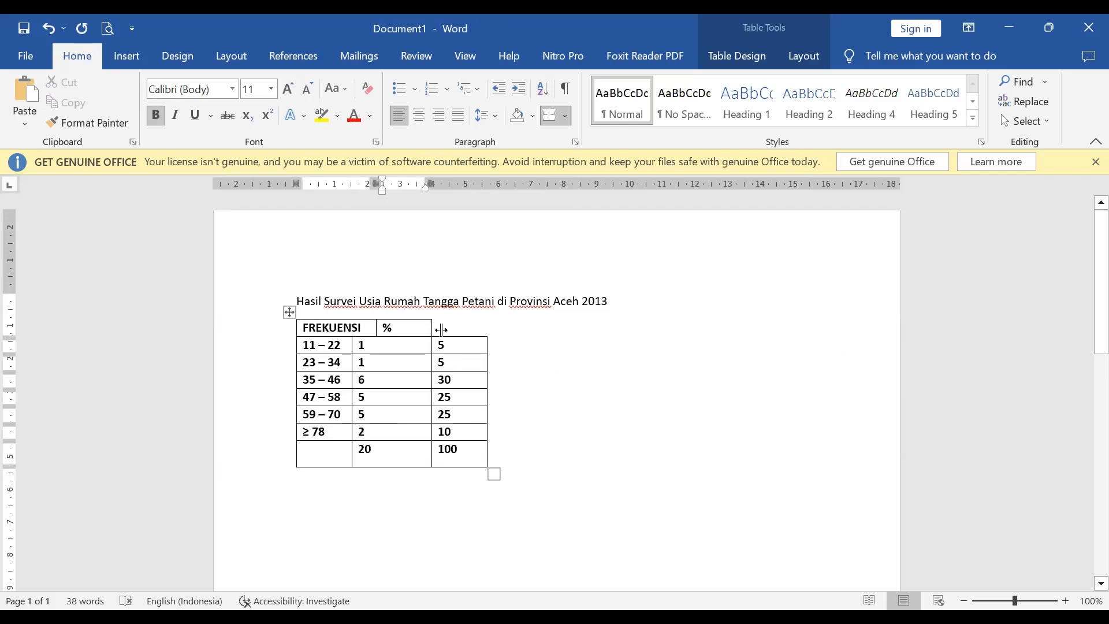
key("ctrl+z")
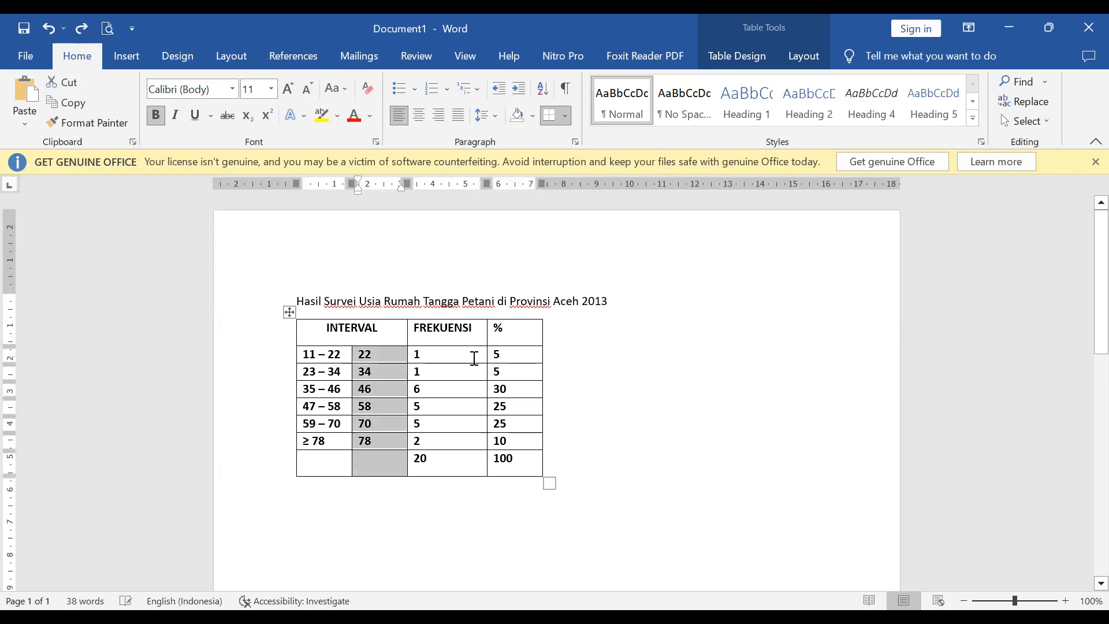
Clear the contents of the redundant upper-limit cells below the INTERVAL header, keeping the cells in place.
mouse_move(389, 353)
left_mouse_down()
mouse_move(392, 410)
mouse_move(372, 459)
left_mouse_up()
right_click(381, 373)
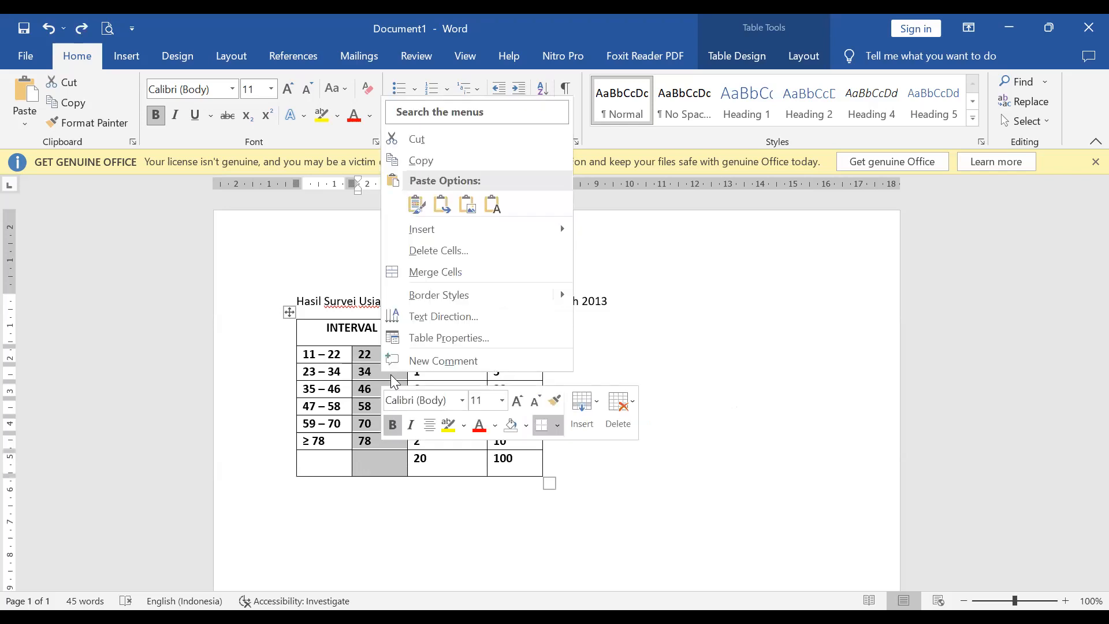
left_click(703, 350)
key("Delete")
Merge the "11 – 22", "23 – 34" and "35 – 46" cells each with the empty cell beside them.
left_click_drag(331, 354, 375, 351)
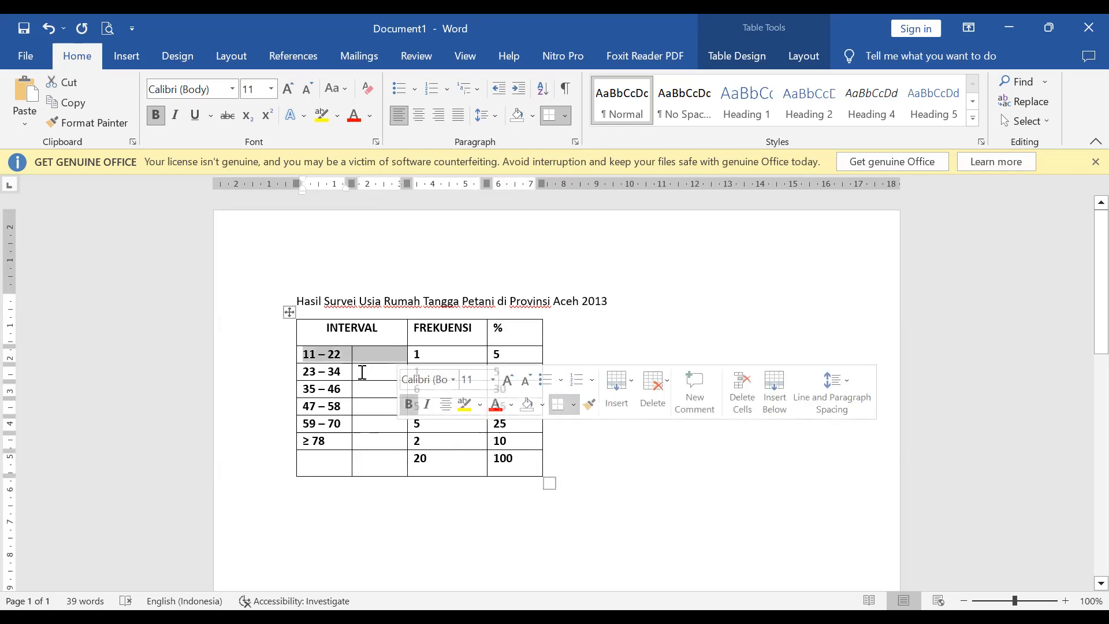
right_click(378, 358)
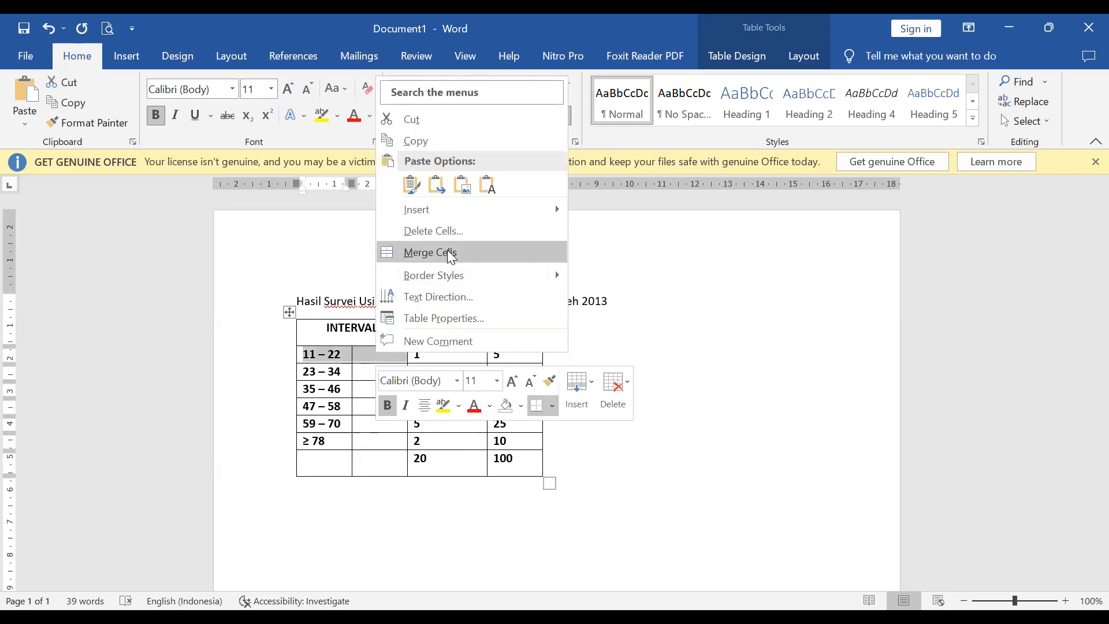
left_click(447, 254)
left_click_drag(380, 375, 385, 372)
right_click(384, 372)
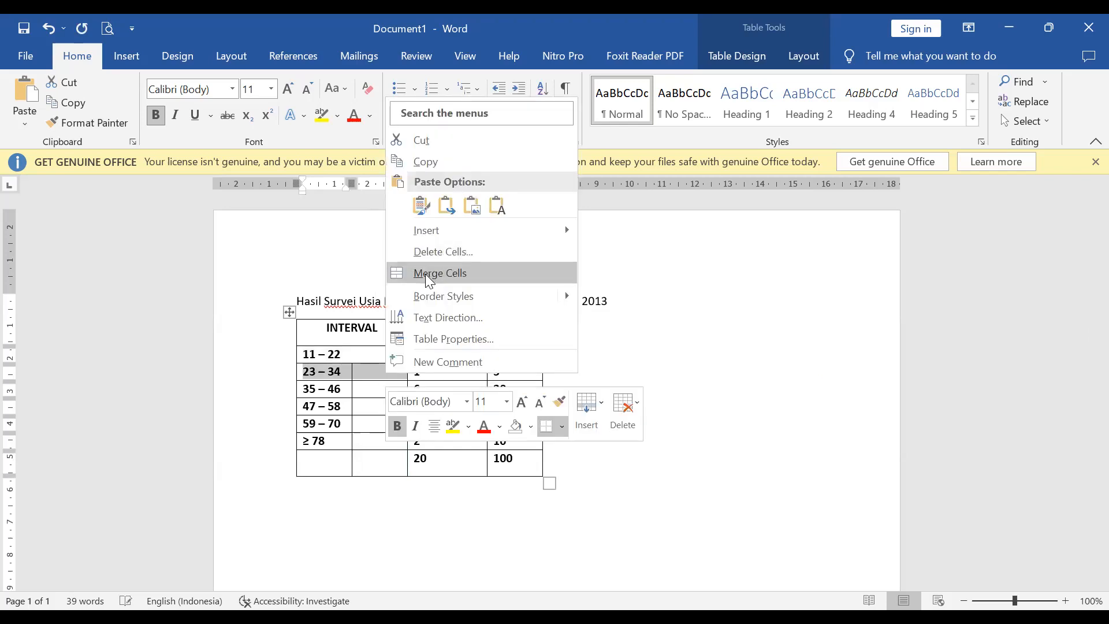
left_click(440, 273)
left_click_drag(330, 389, 376, 388)
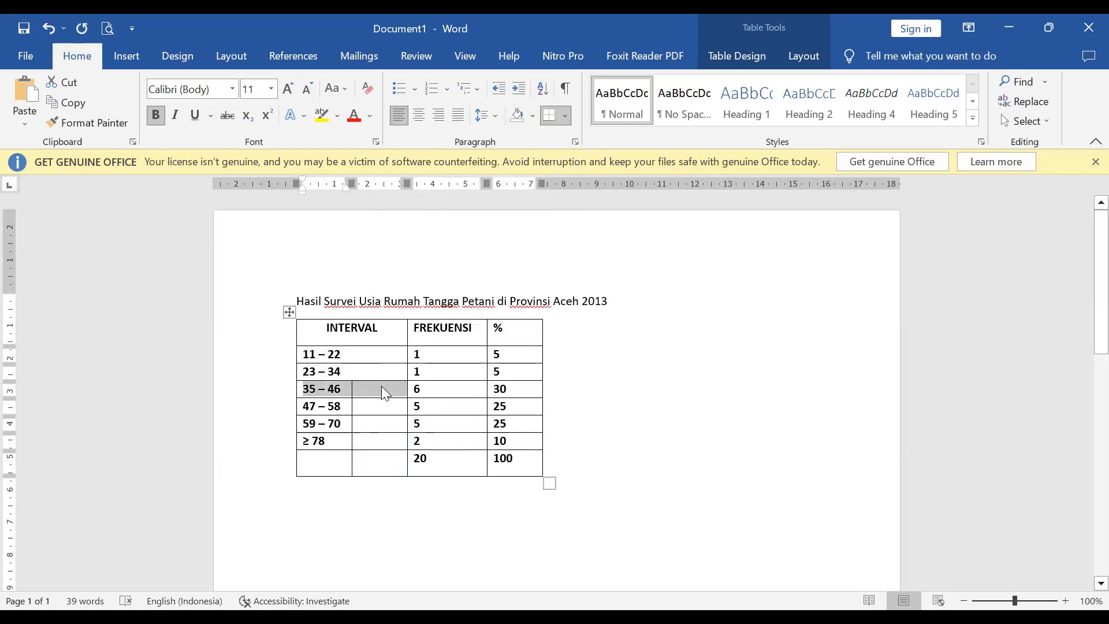
right_click(381, 386)
left_click(425, 288)
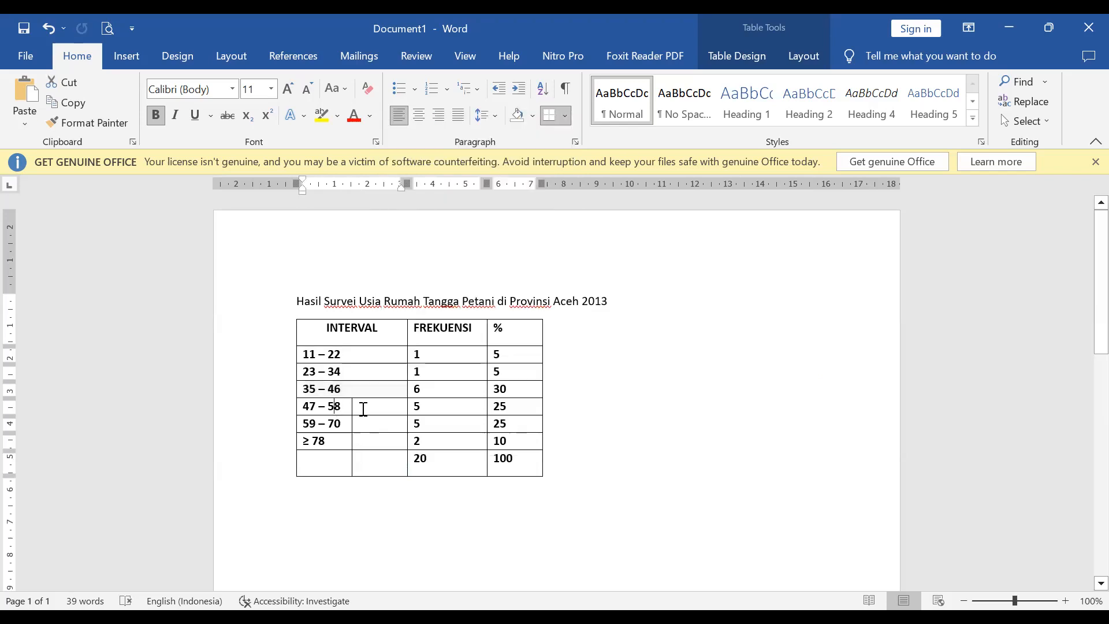
Merge the "47 – 58", "59 – 70", "≥ 78" and blank last-row cells each with the empty cell beside them.
left_click_drag(332, 406, 377, 407)
right_click(380, 400)
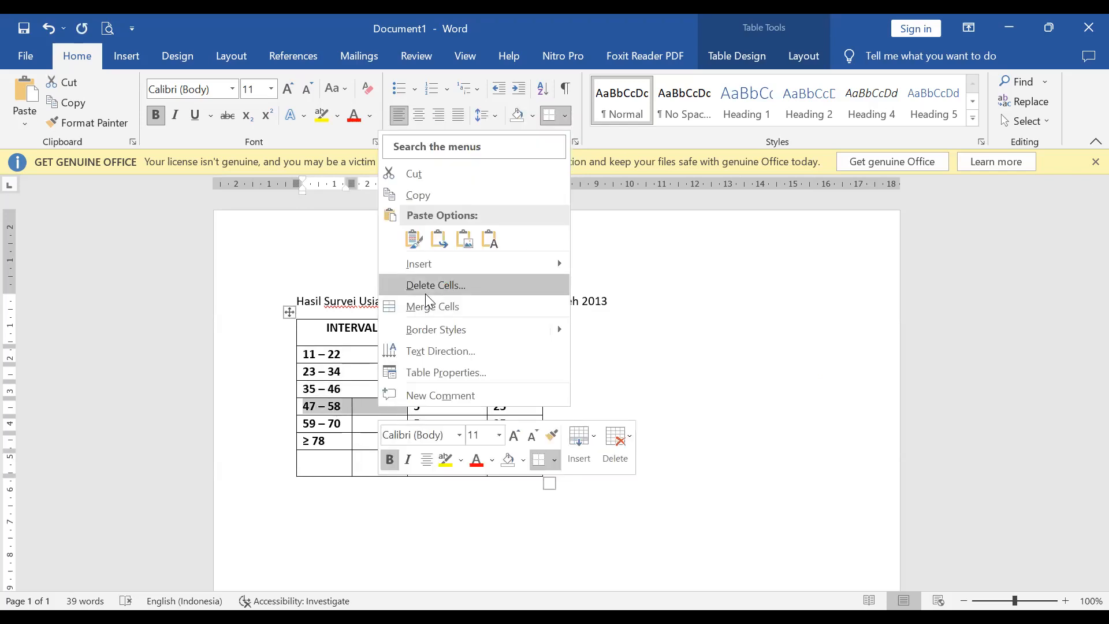
left_click(426, 307)
left_click_drag(345, 424, 372, 423)
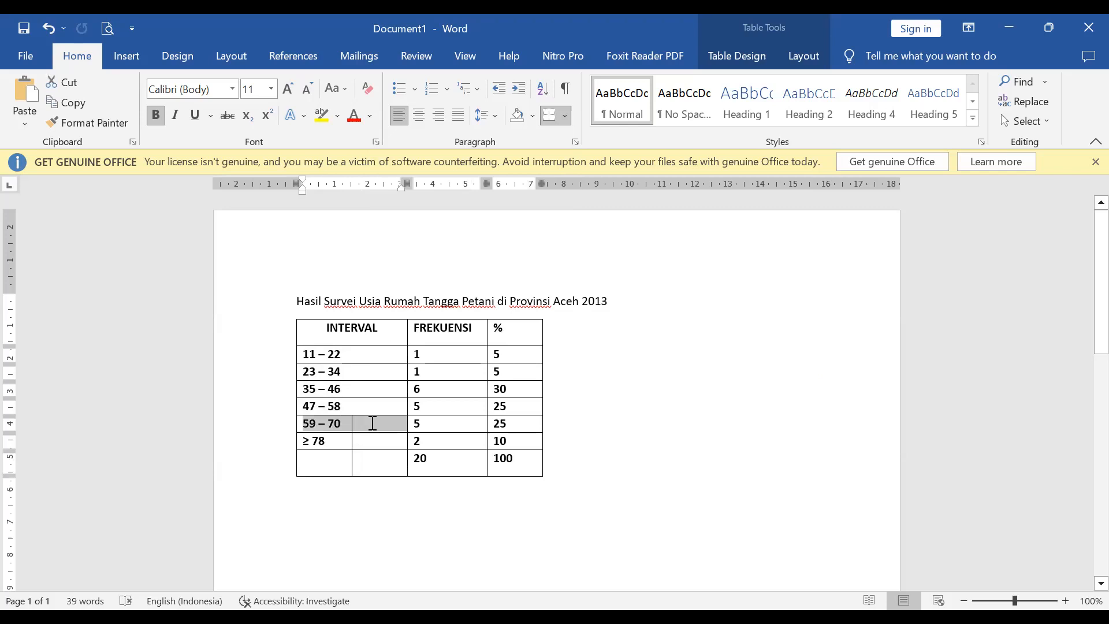
right_click(376, 427)
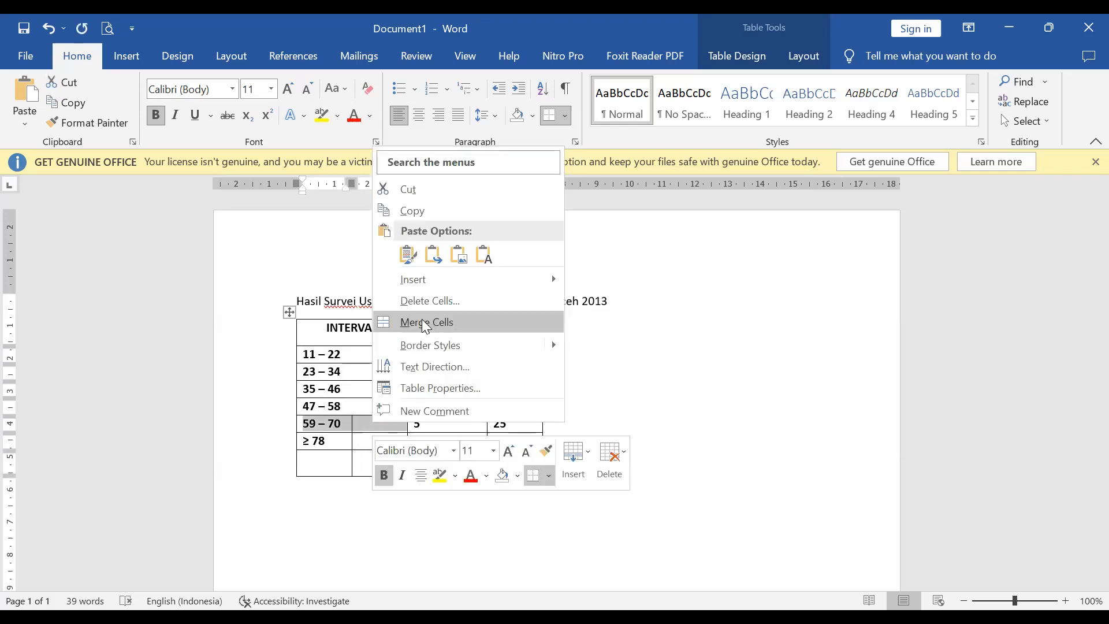
left_click(424, 321)
left_click_drag(335, 440, 380, 444)
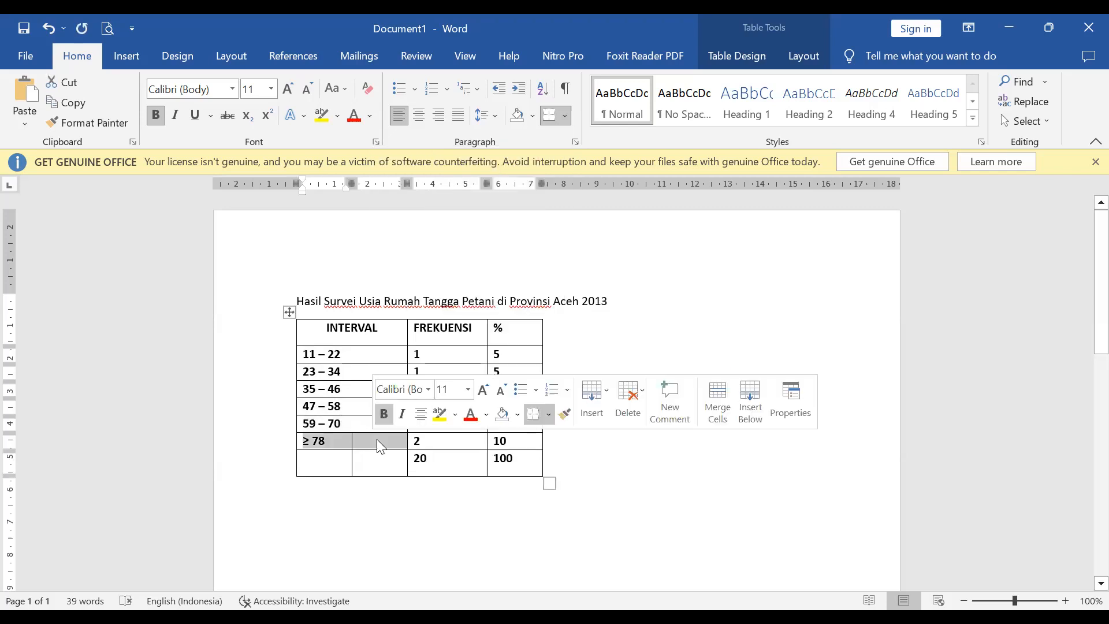
right_click(378, 442)
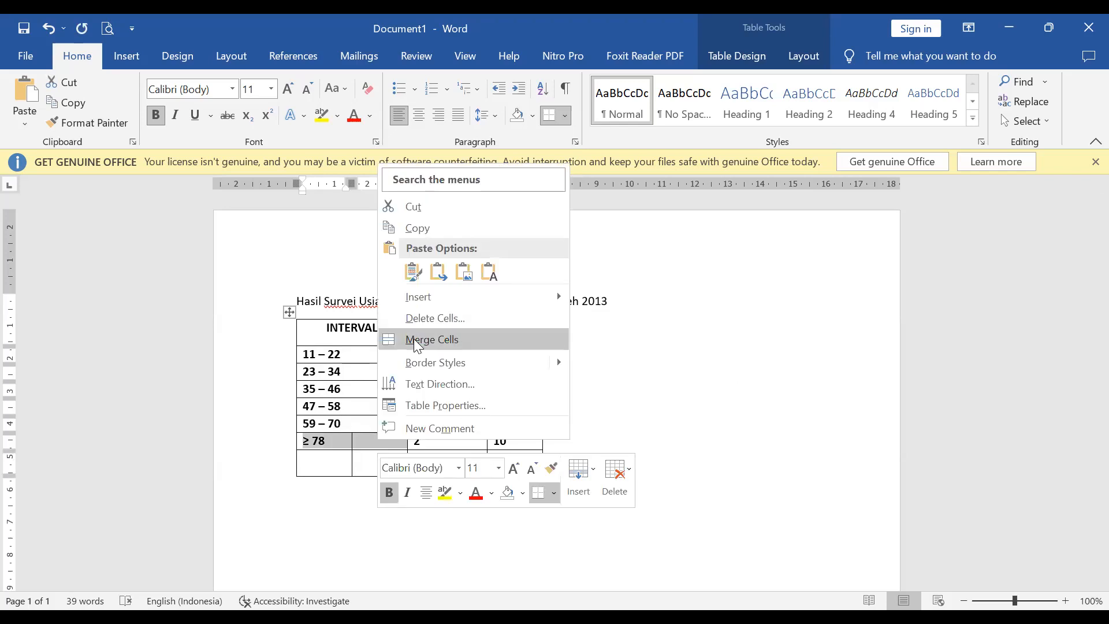
left_click(415, 338)
left_click_drag(346, 465, 367, 462)
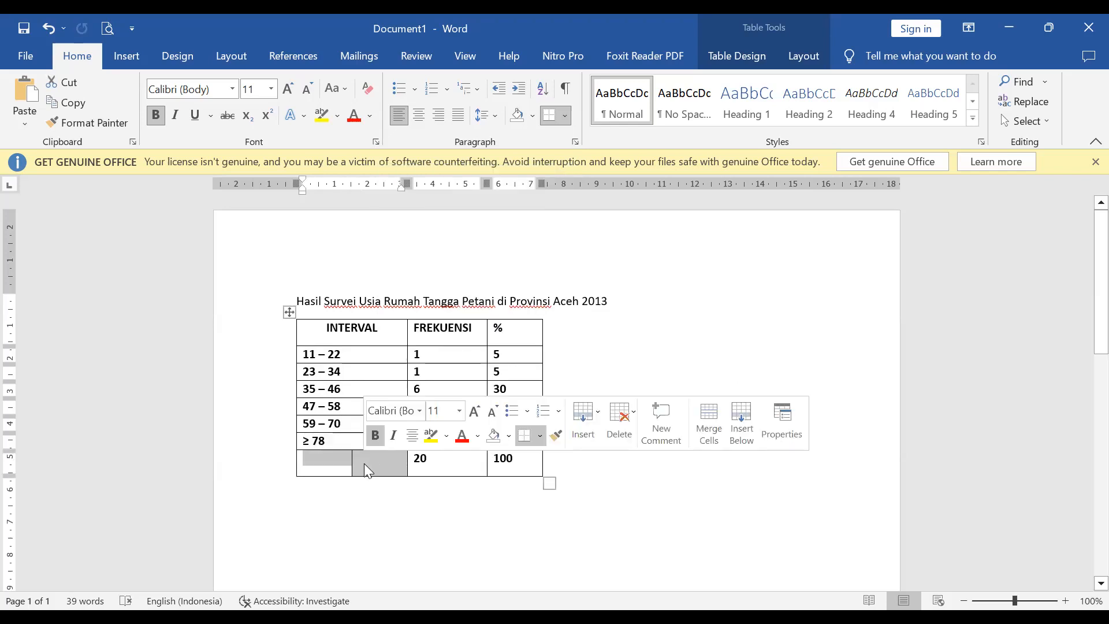
right_click(375, 462)
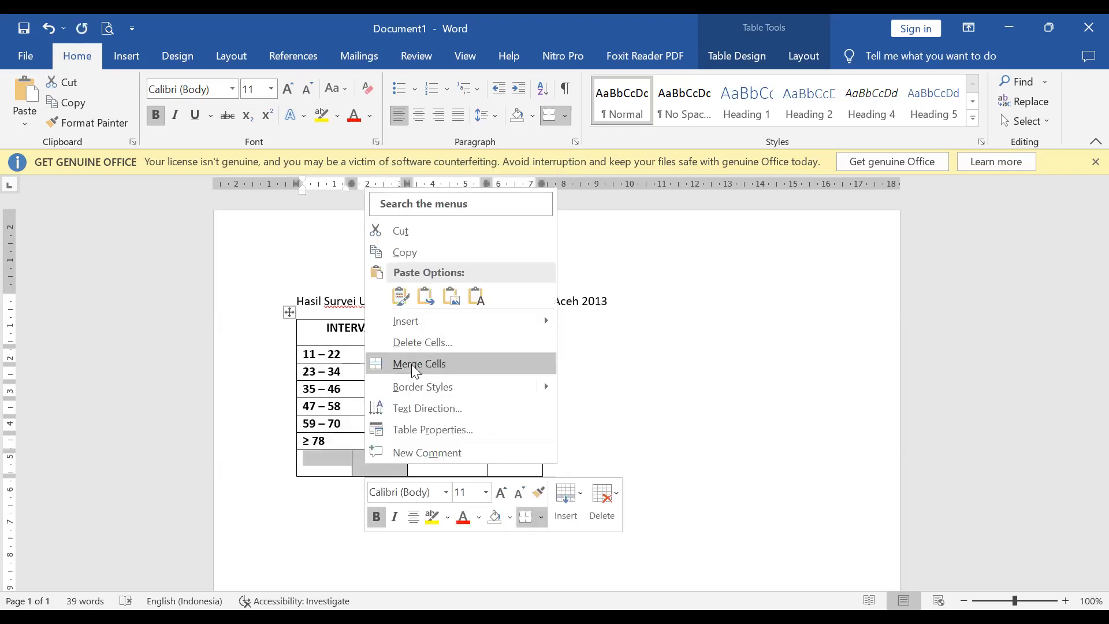
left_click(413, 362)
Label the last row's INTERVAL cell "Total" in centered italic text.
left_click(375, 469)
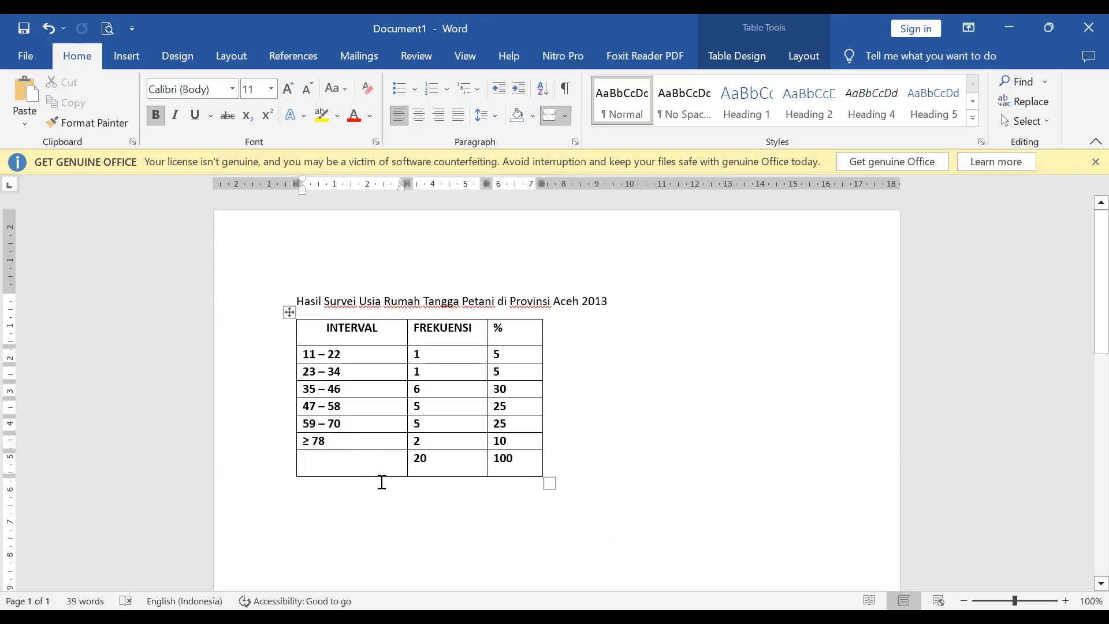
key("ctrl+e")
key("ctrl+i")
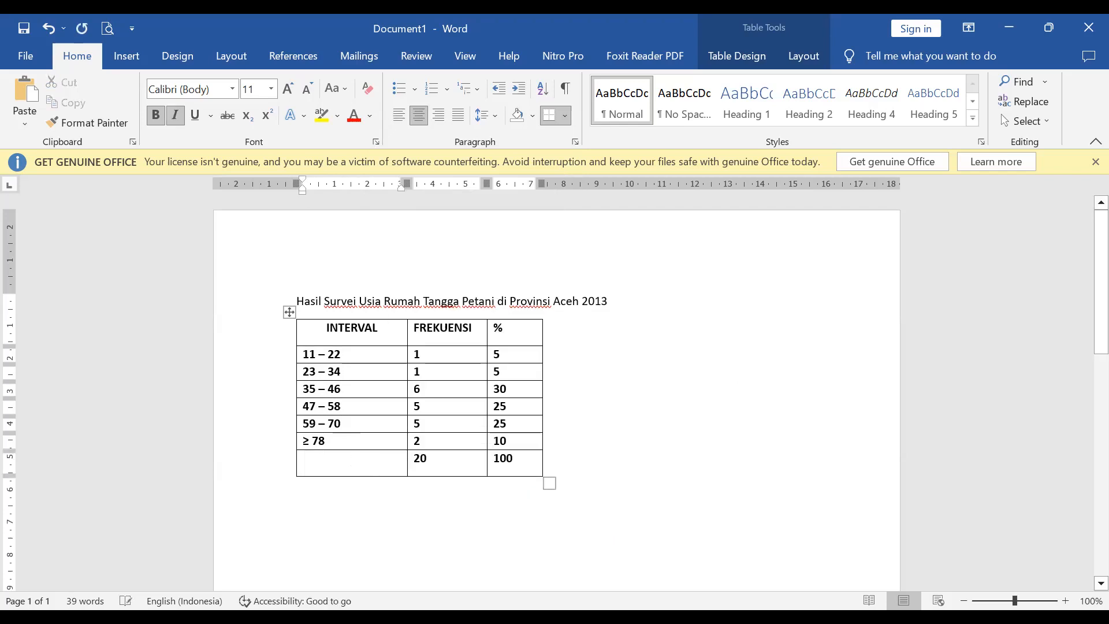
type("Total")
Remove the bold formatting from all table rows below the header.
left_click_drag(317, 357, 512, 460)
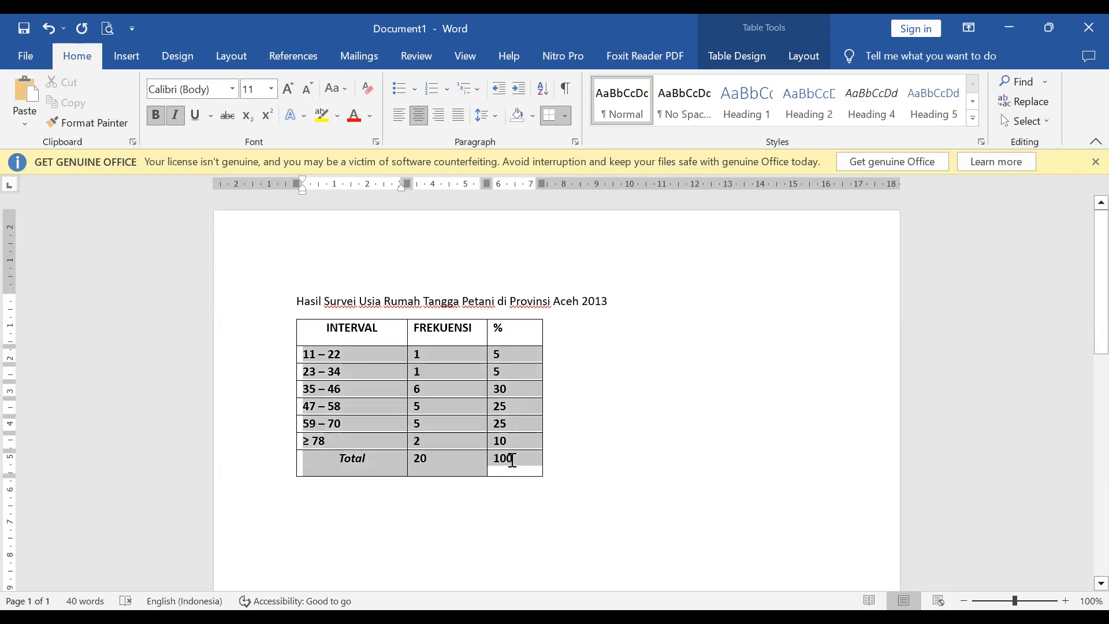
key("ctrl+b")
left_click(587, 468)
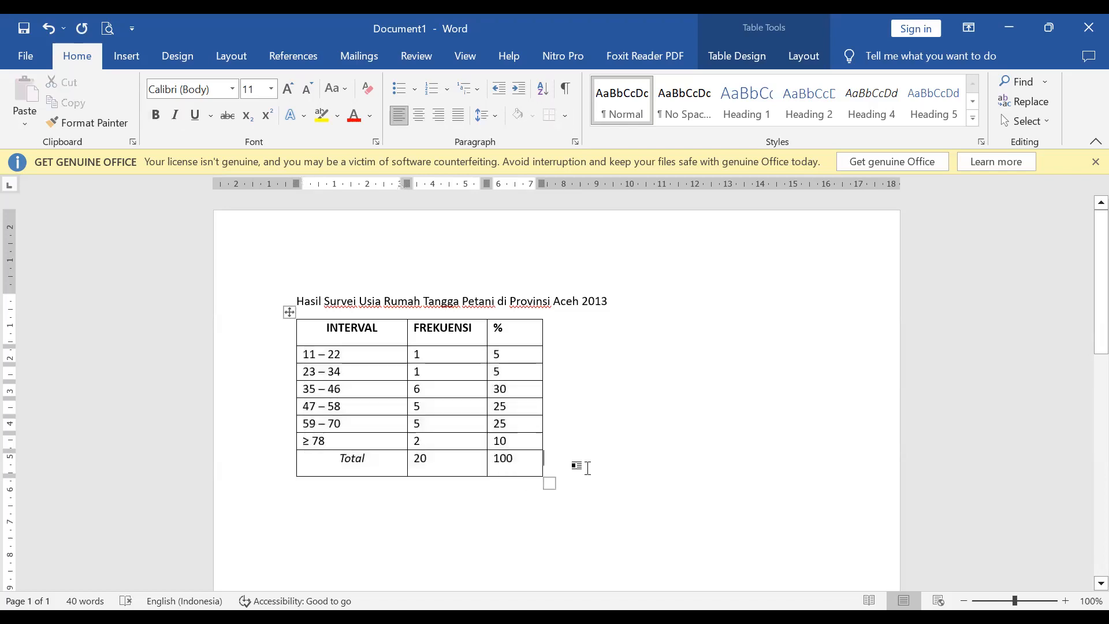
AutoFit the table to its contents and expand it with AutoFit to Window.
right_click(290, 313)
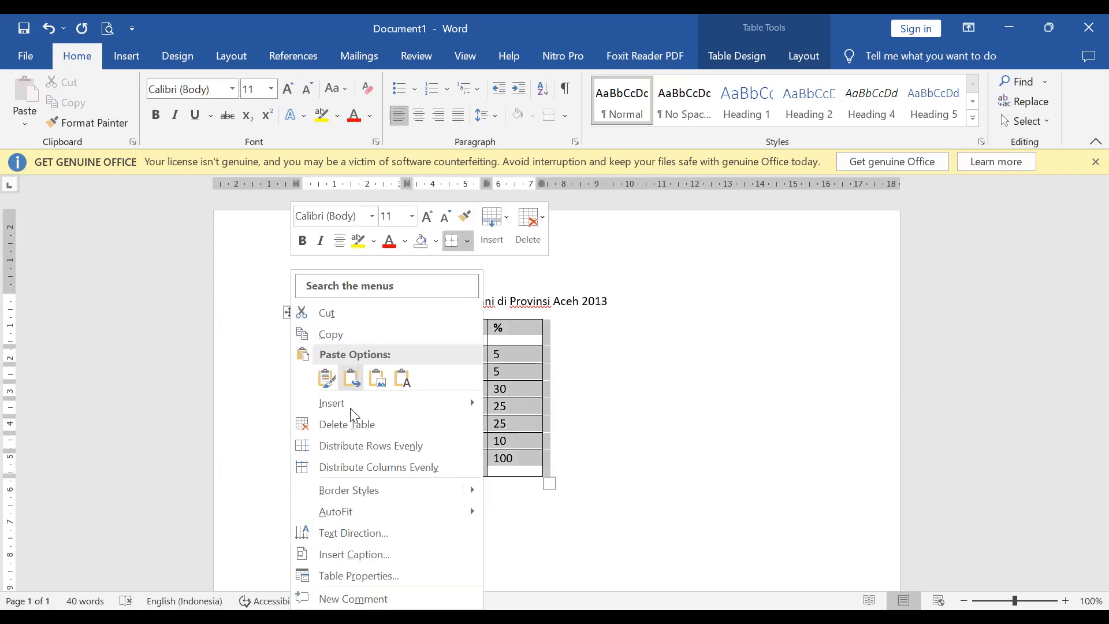
mouse_move(360, 509)
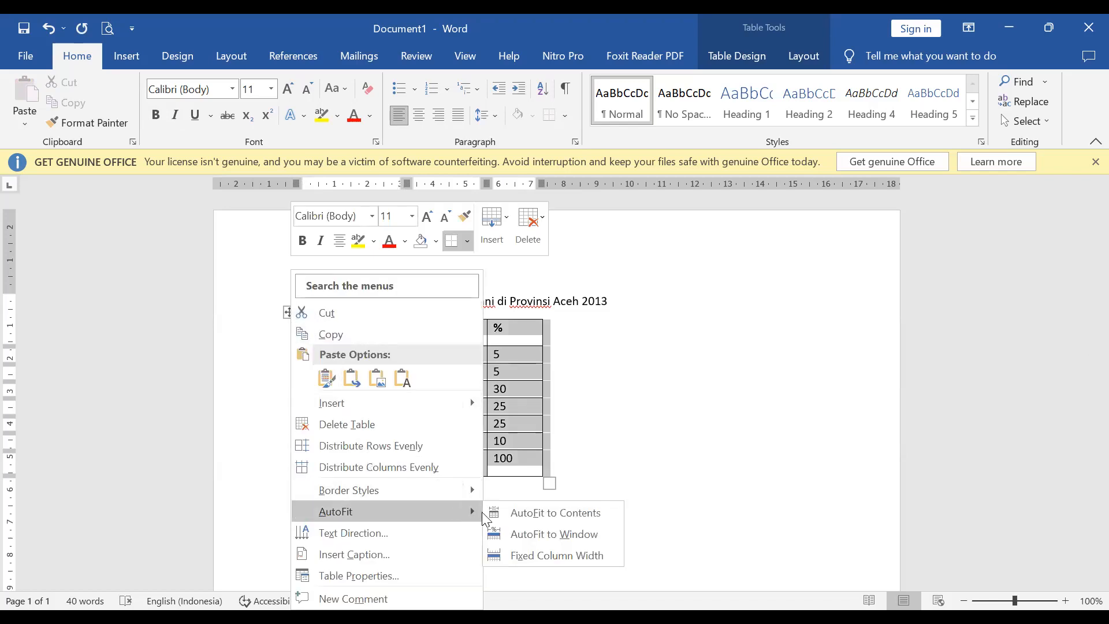
left_click(521, 517)
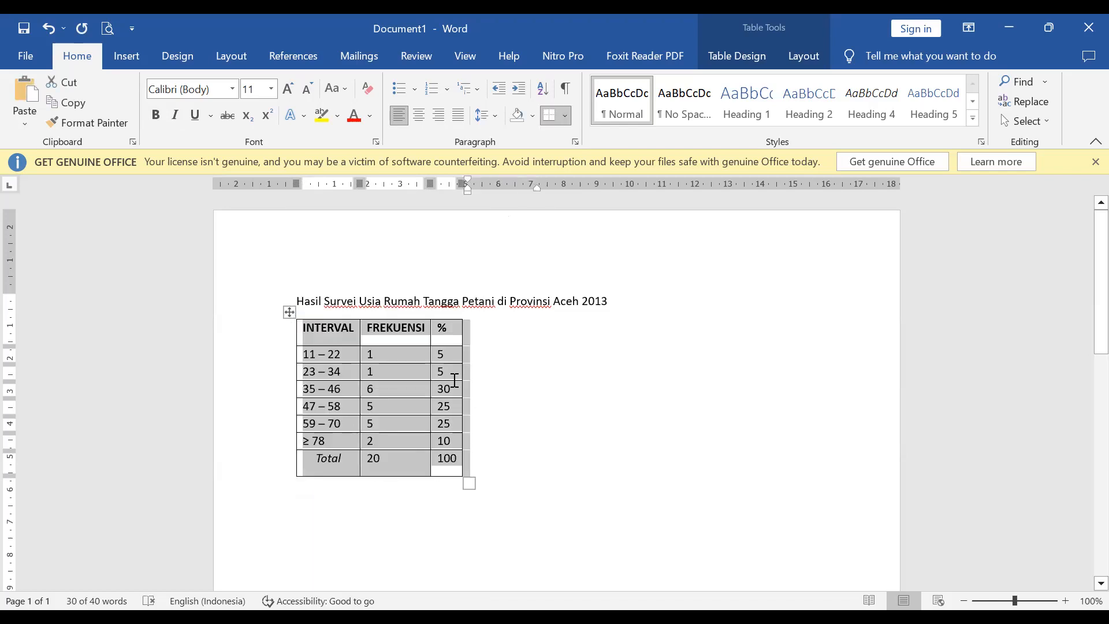
right_click(291, 319)
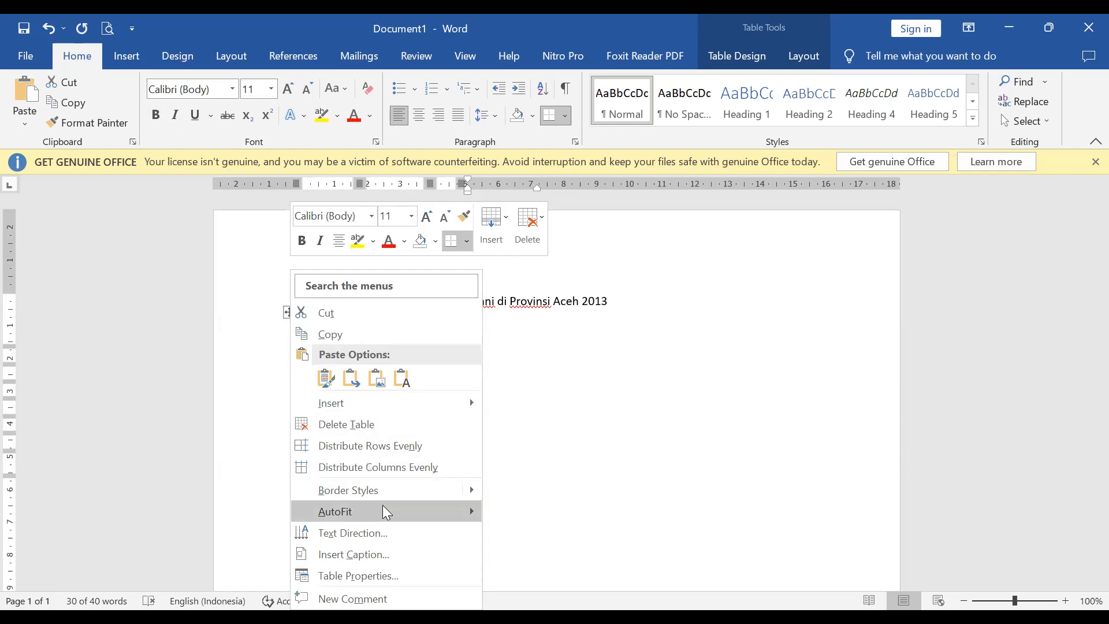
mouse_move(386, 509)
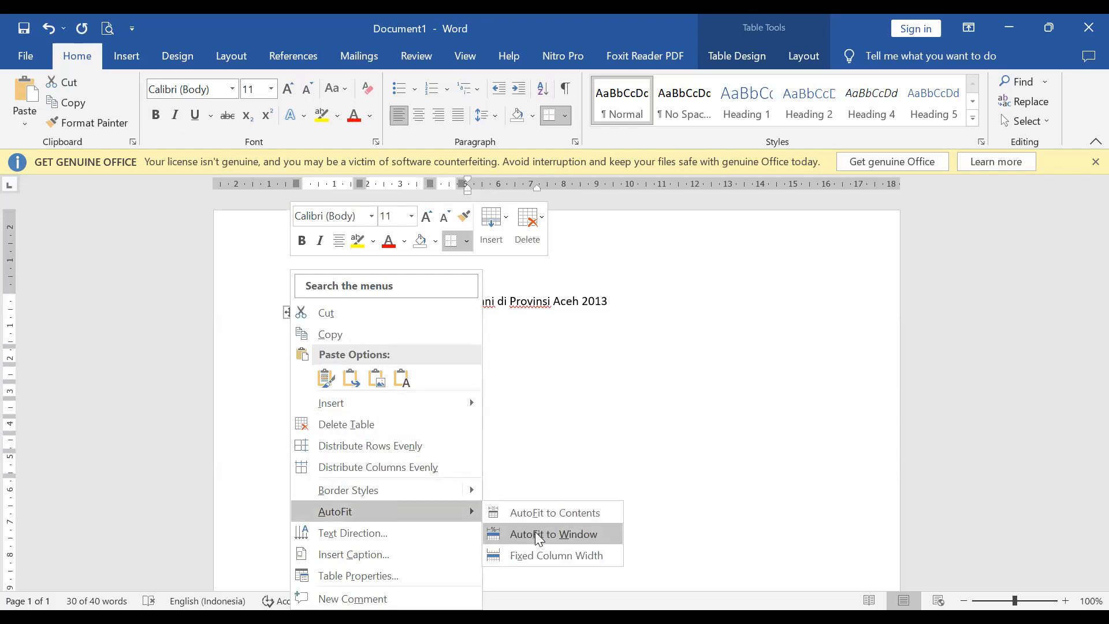
left_click(537, 534)
Center the INTERVAL, FREKUENSI and % headers in their columns.
left_click_drag(447, 334, 770, 325)
key("ctrl+e")
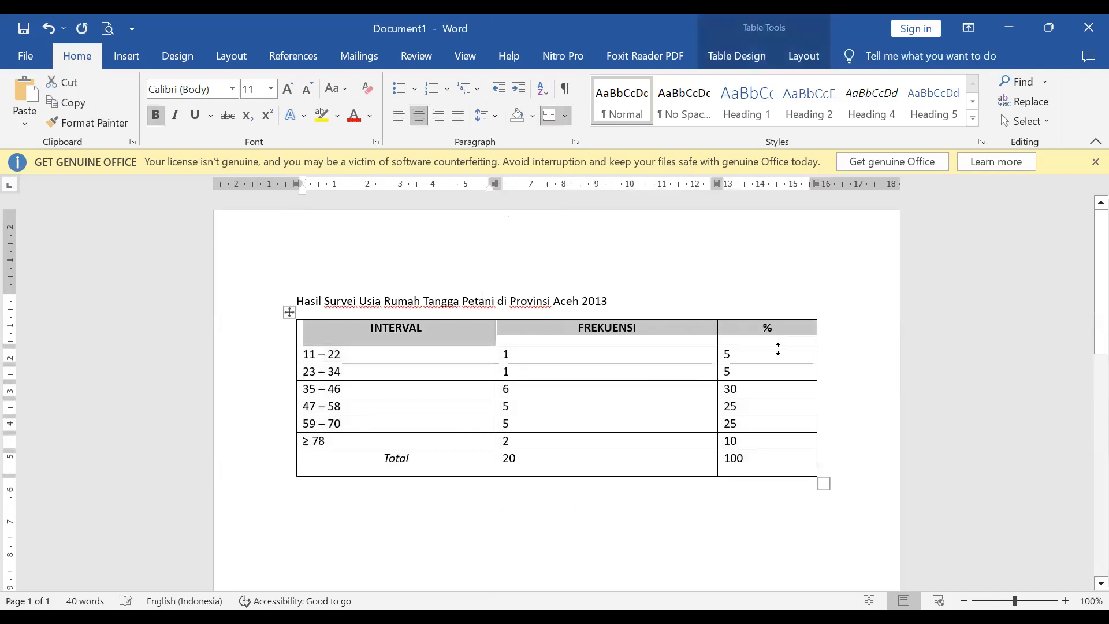
left_click(646, 460)
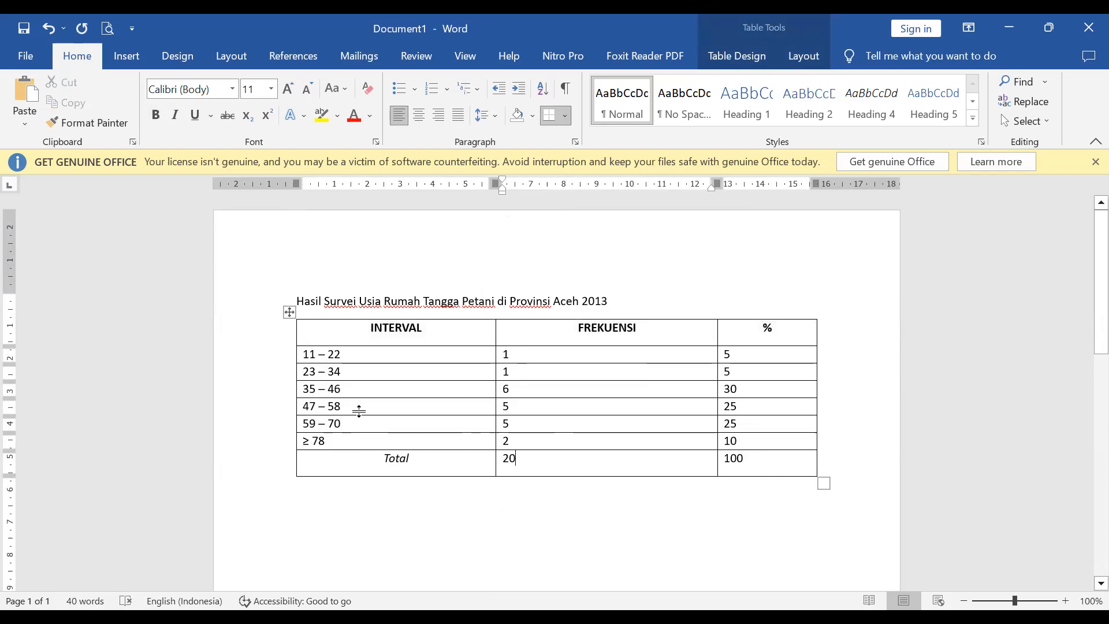
Apply the plain table style with light borders and grey banded rows, and center the class ranges in the INTERVAL column.
left_click(288, 312)
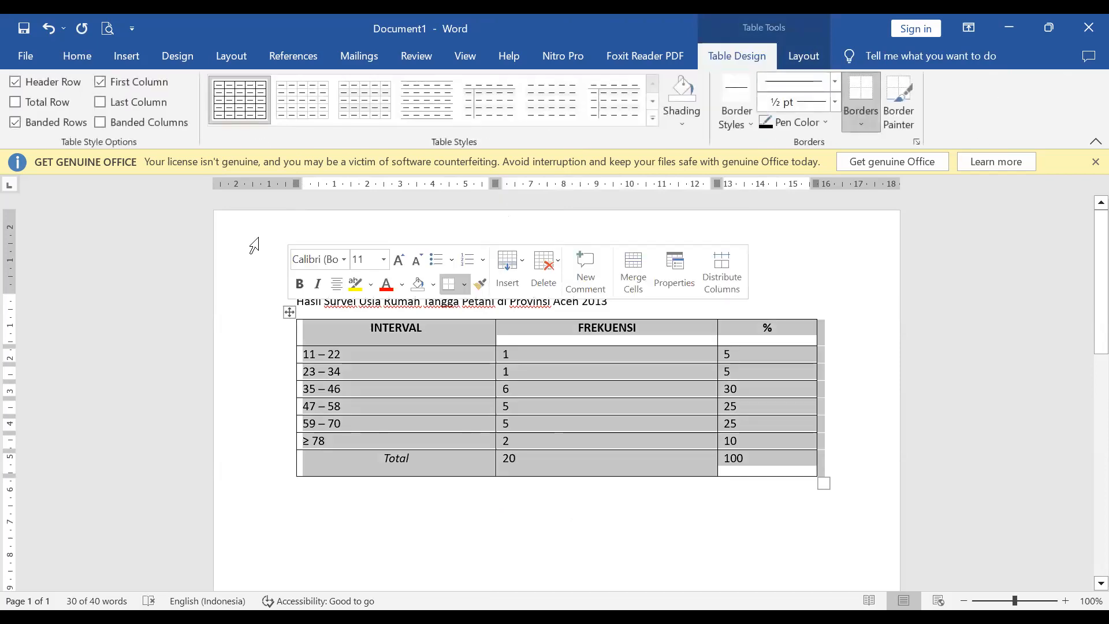
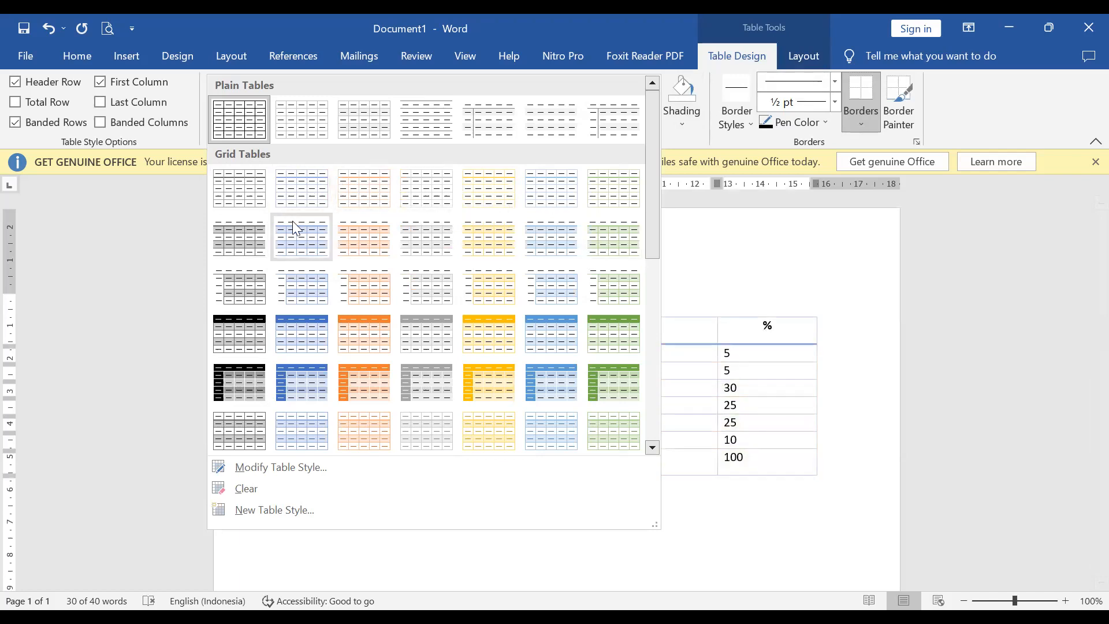
left_click(365, 130)
left_click(461, 426)
left_click_drag(445, 362, 462, 438)
key("ctrl+e")
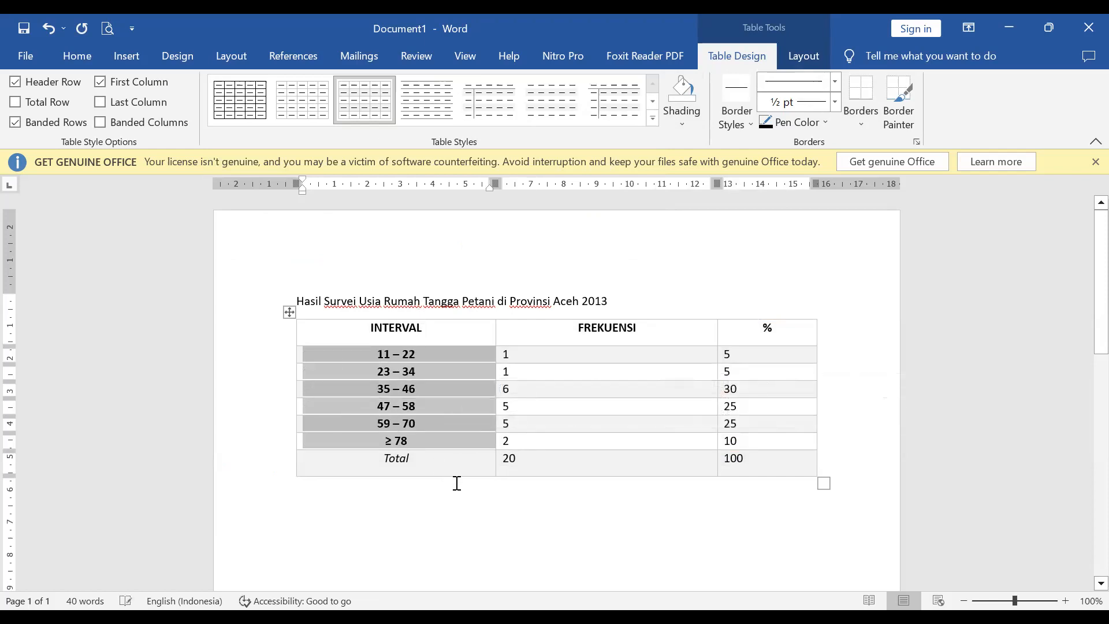
Add the source line "Sumber: Data Sensus Pertanian 2013, BPS (diolah)." directly below the table.
left_click(340, 514)
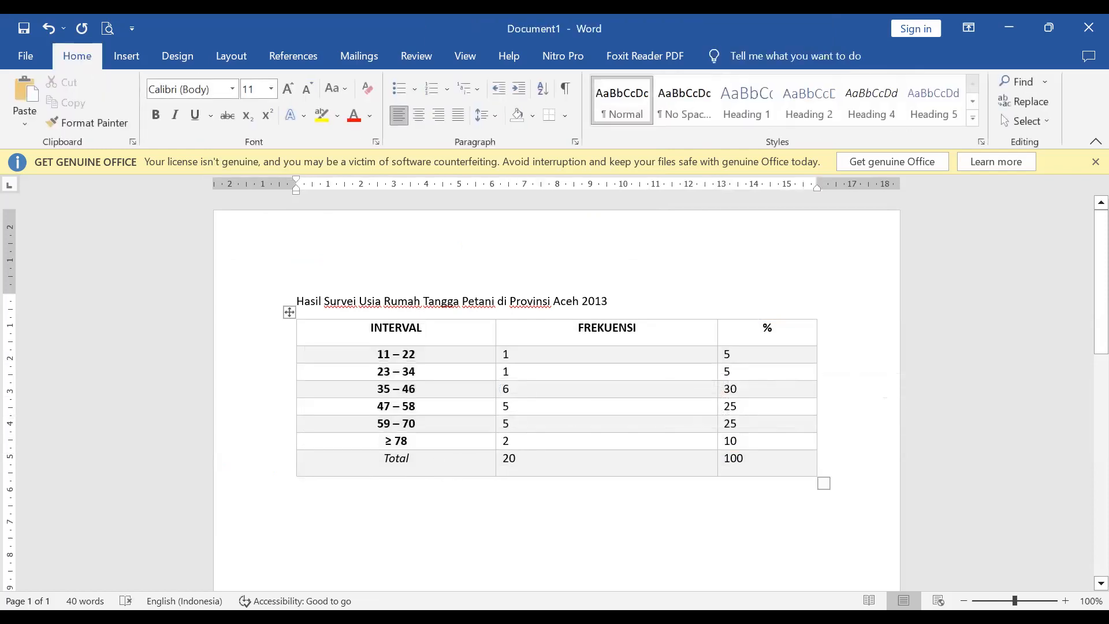
type("Sumber")
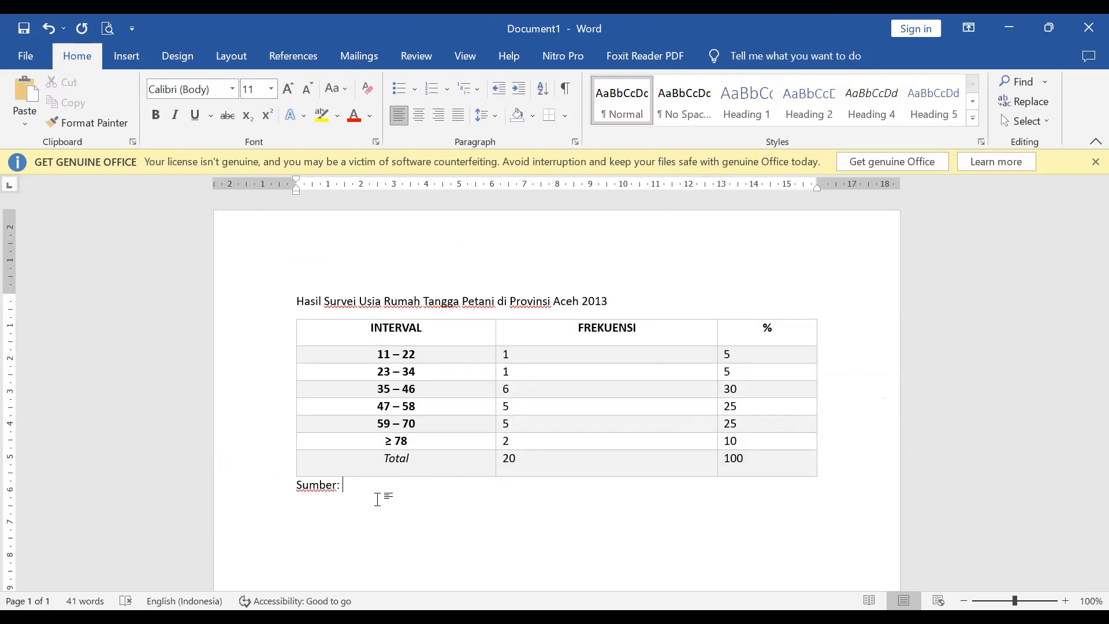
type(": Data Sensus Pertanian")
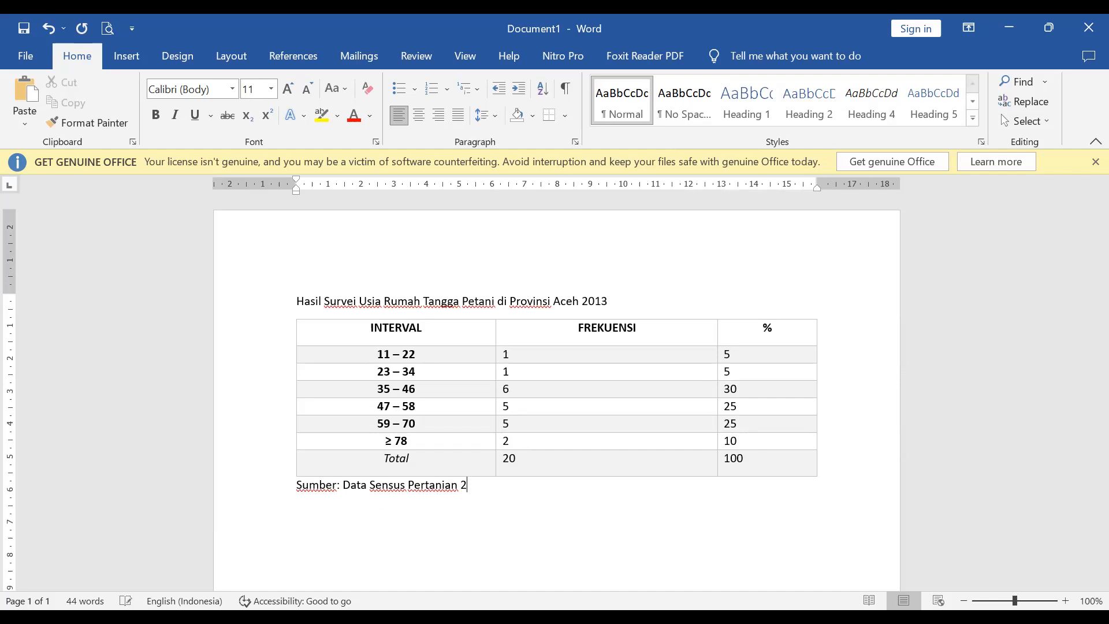
type(" 2013, BPS (diolah).")
Center the values in the FREKUENSI and % columns, including the Total row.
left_click_drag(545, 359, 773, 467)
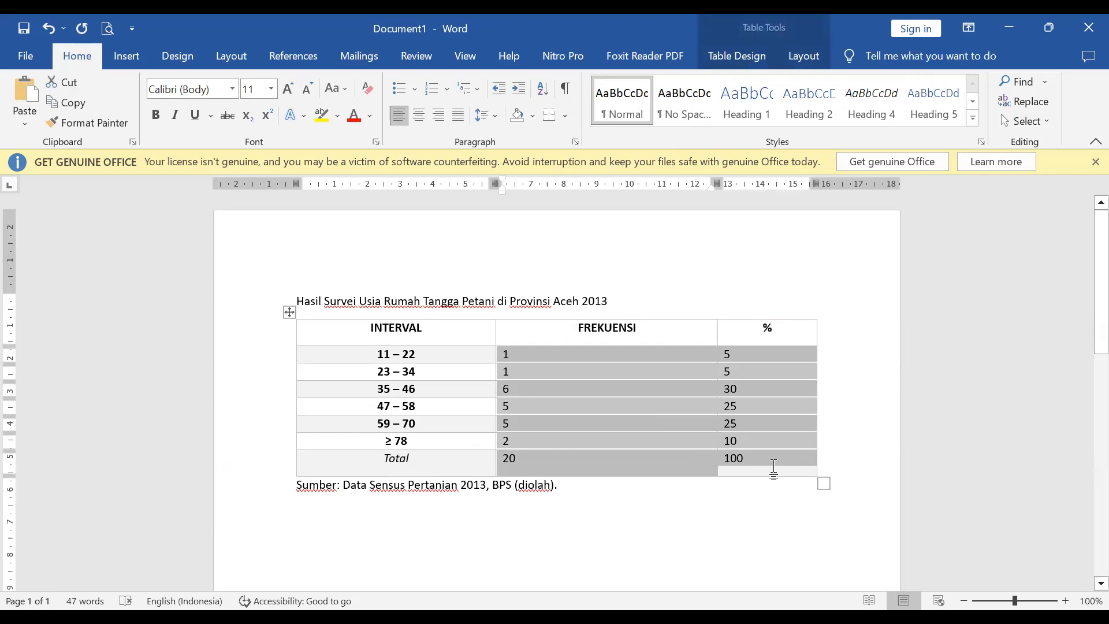
key("ctrl+e")
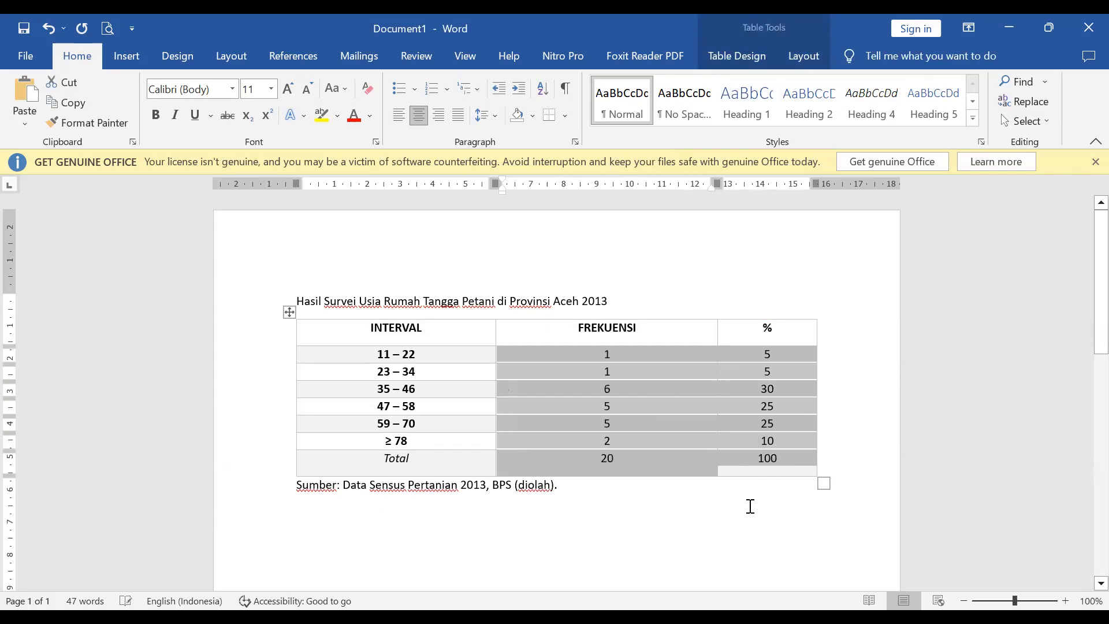
left_click(659, 475)
left_click(664, 465)
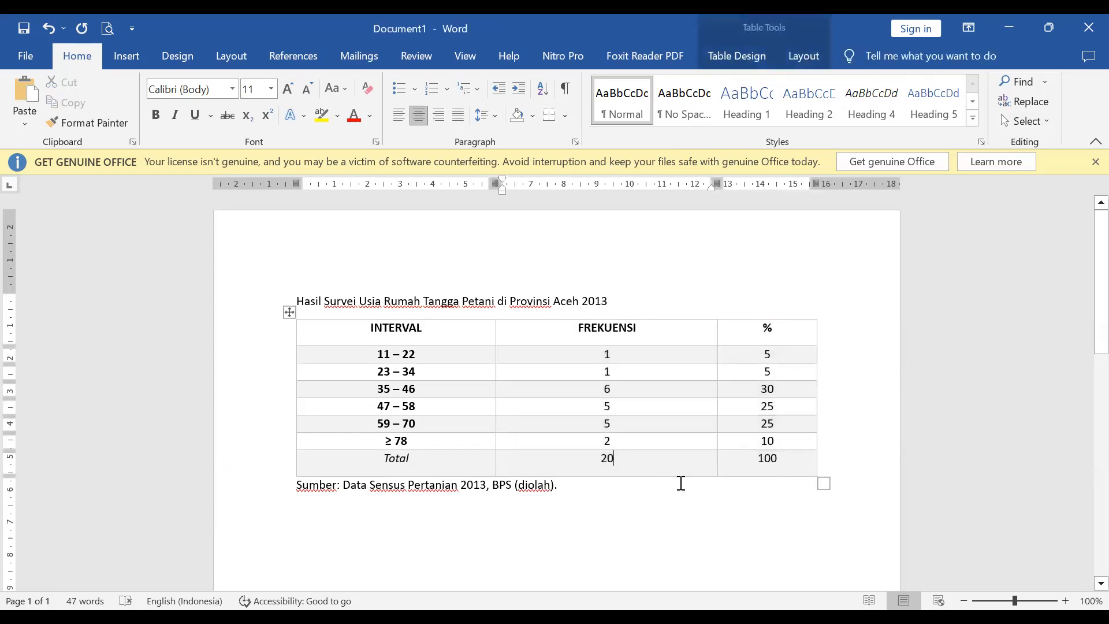
Start a new paragraph below the source line with the words "Berdasarkan hasil sensus".
left_click(613, 498)
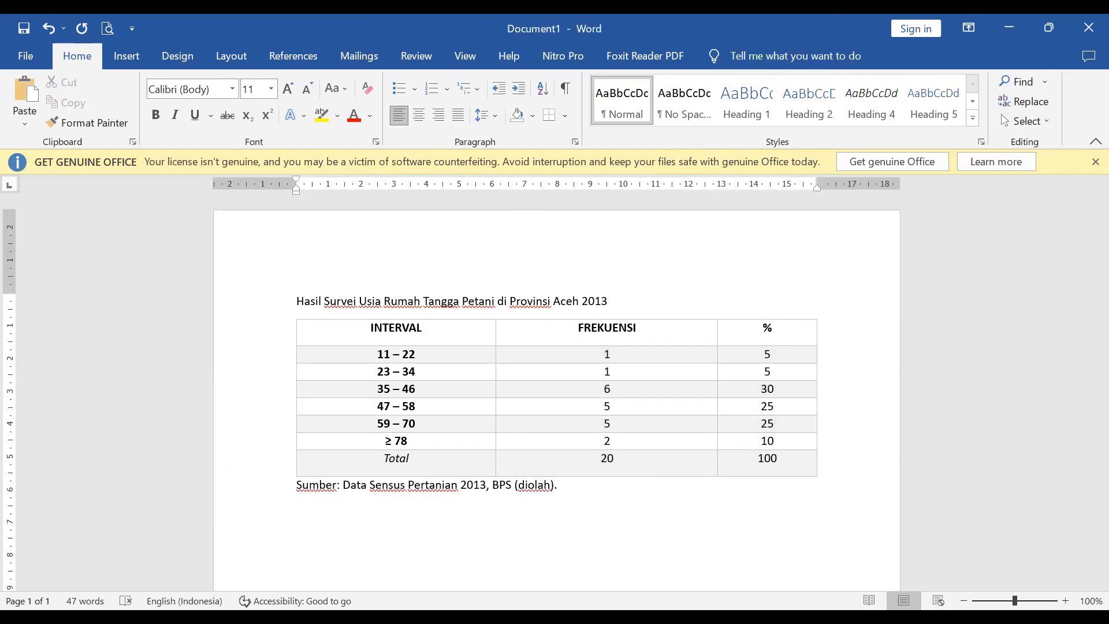
type("Berdasarkan")
type("hasil sur")
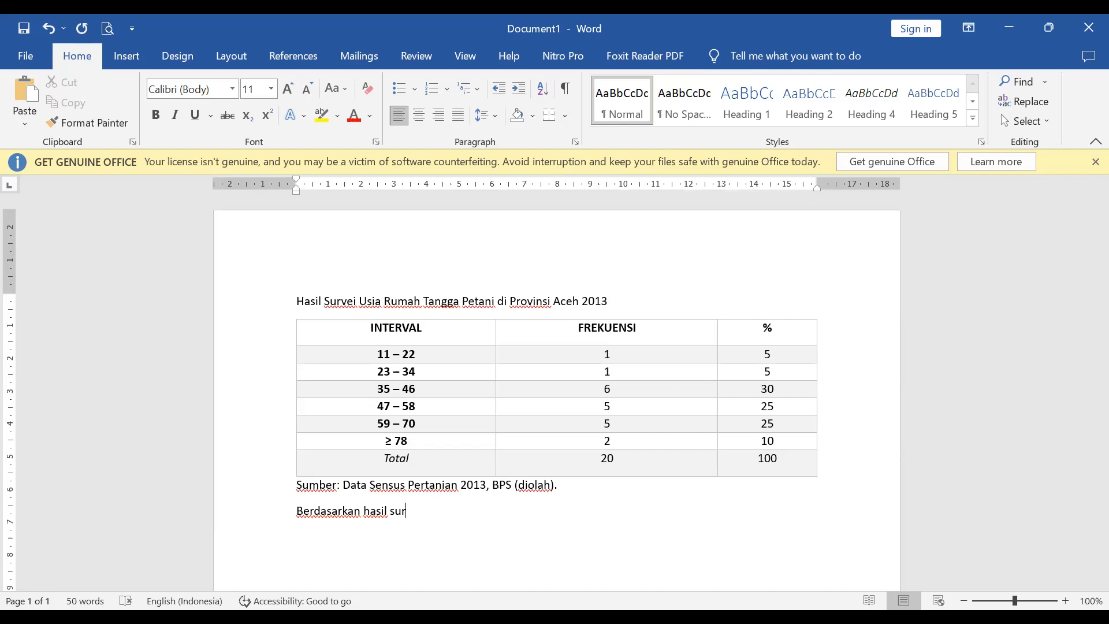
key("ctrl+shift+Left")
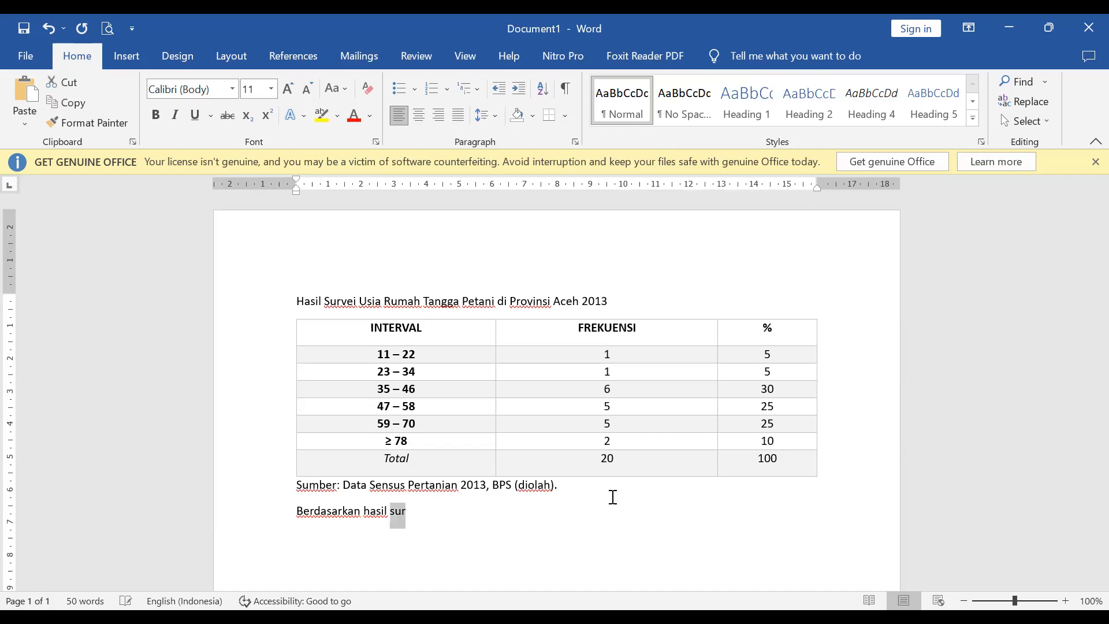
type("sensus")
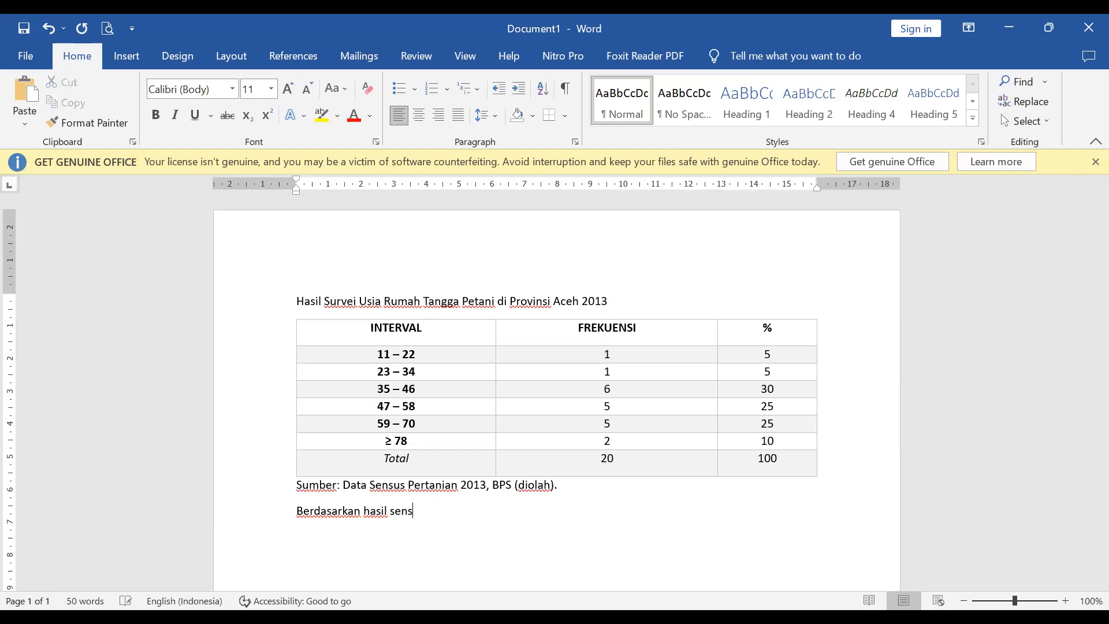
Replace the word "Survei" with "Sensus" in the table title.
left_click(356, 301)
key("ctrl+shift+Left")
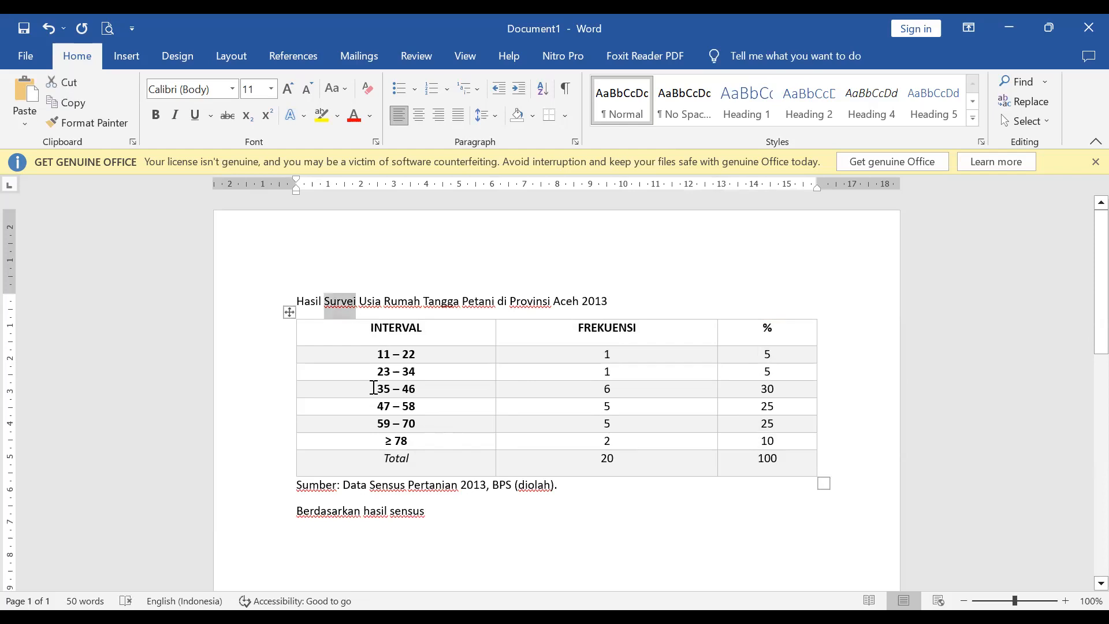
type("Sensus")
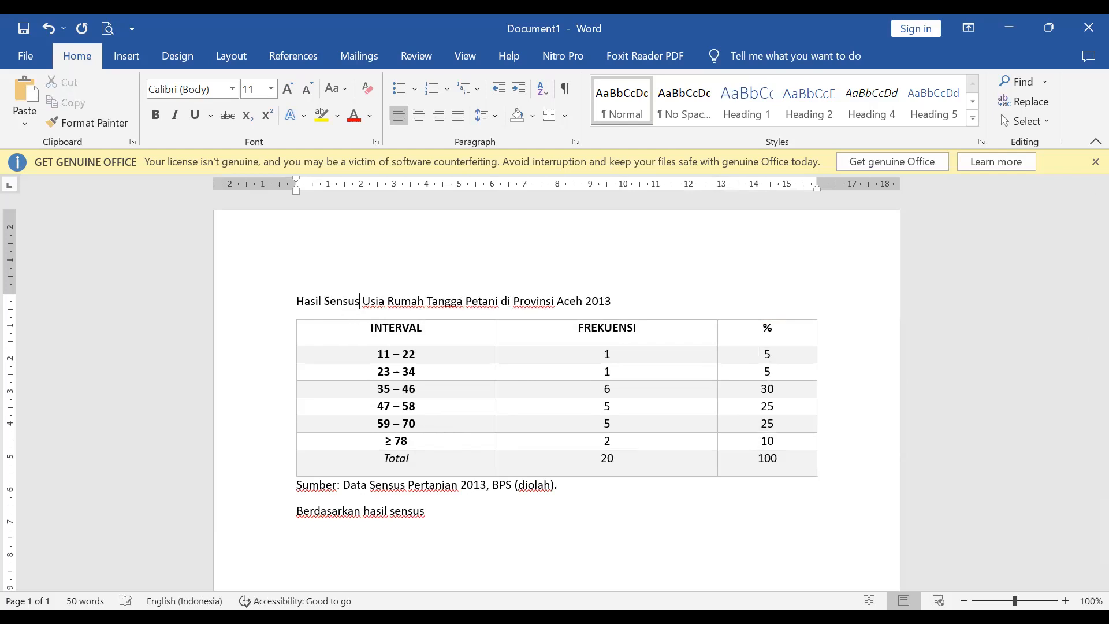
Continue the paragraph below the source line with "pertanian diketahui bahwa penyebaran usia rumah tangga petani padi di tahun 2013 sebnyak 20".
left_click_drag(447, 521, 389, 513)
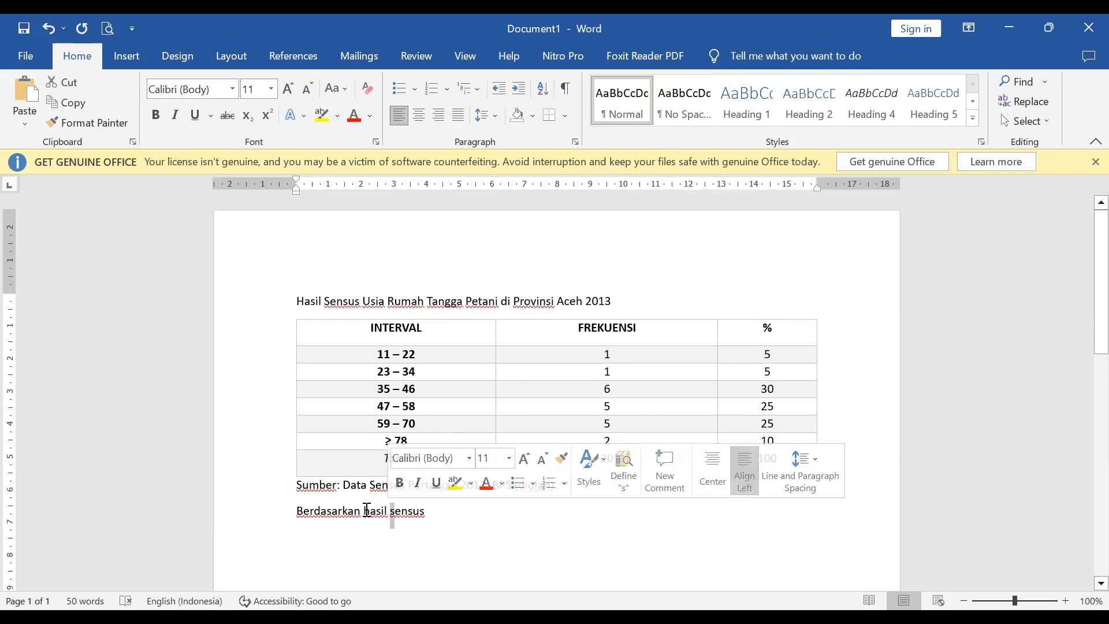
left_click(365, 511)
left_click(447, 512)
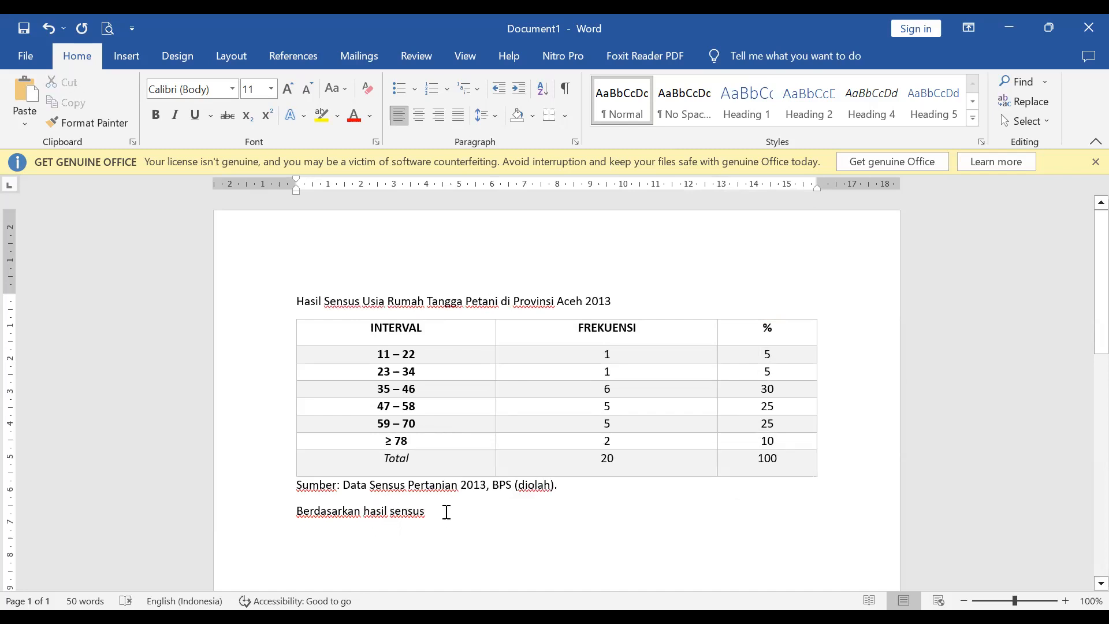
type("pertanian")
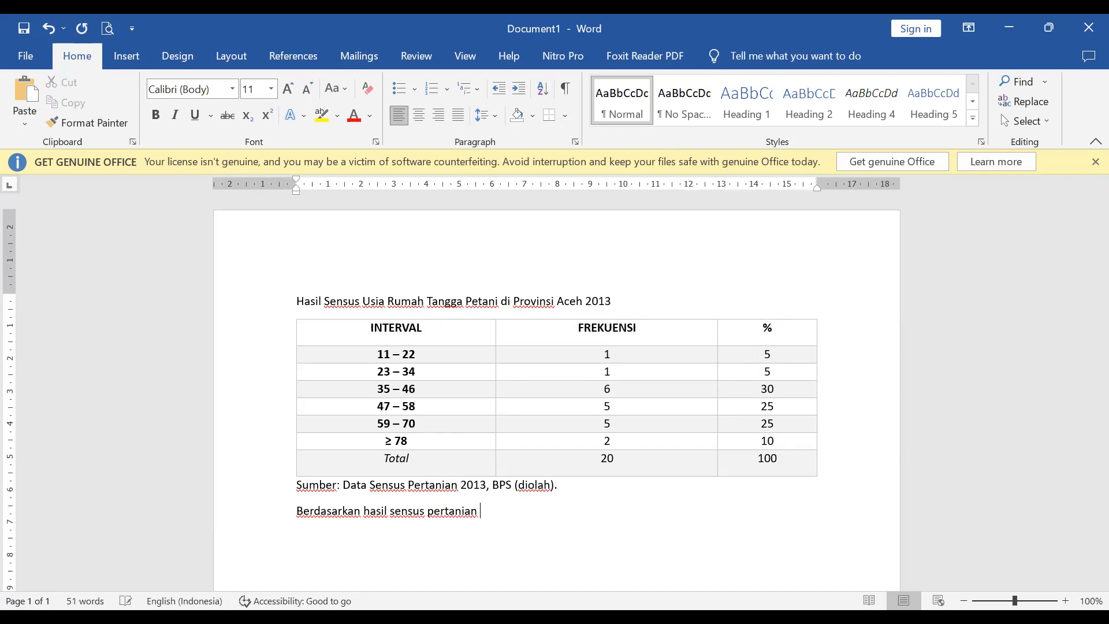
key("BackSpace")
type("diketahui bahwa ")
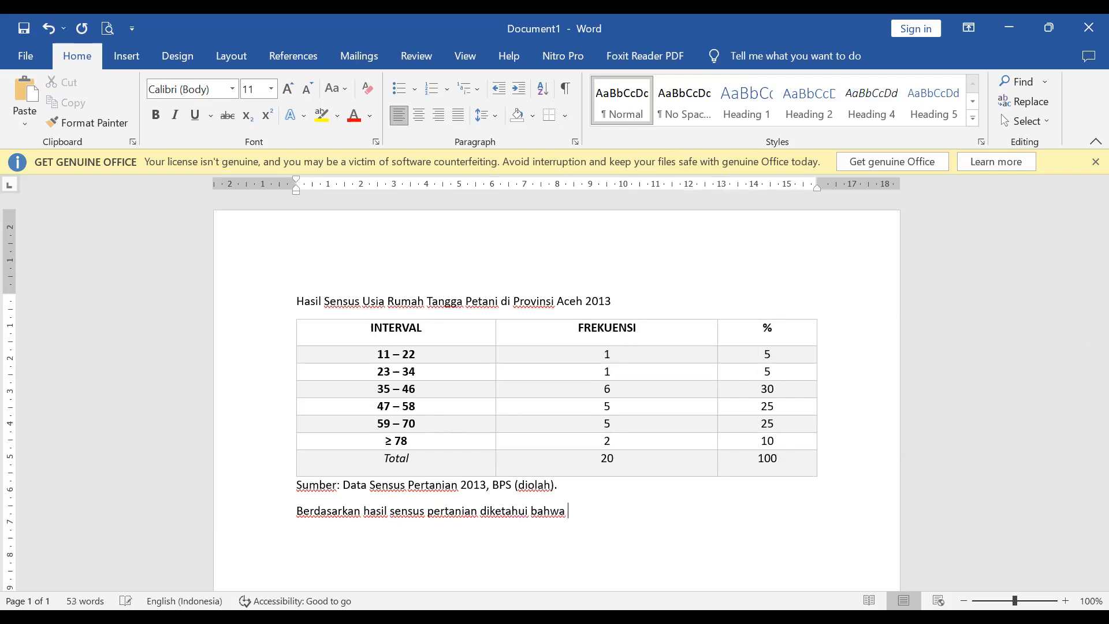
type("penyebaran usia ru")
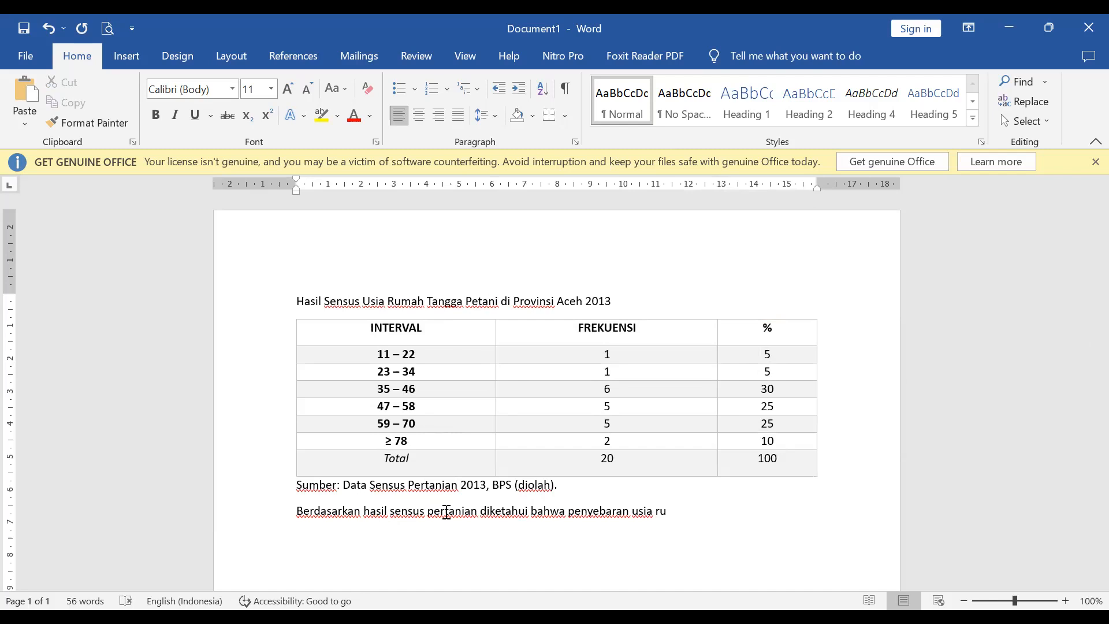
type("mah tangga petan")
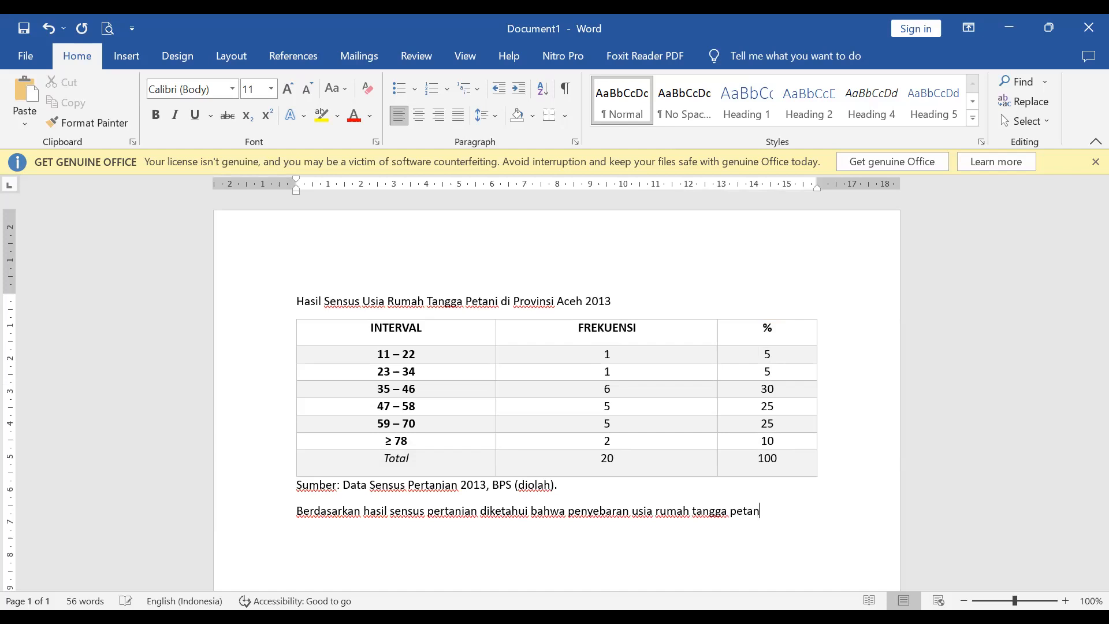
type("i padi di tahun")
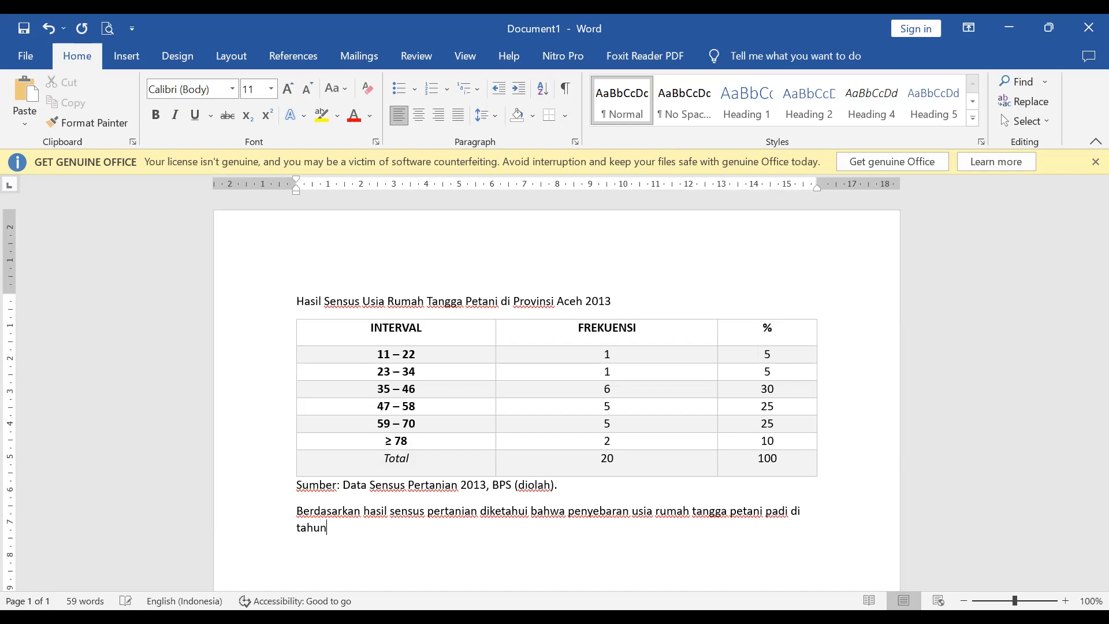
type(" 2013 sebnyak 20")
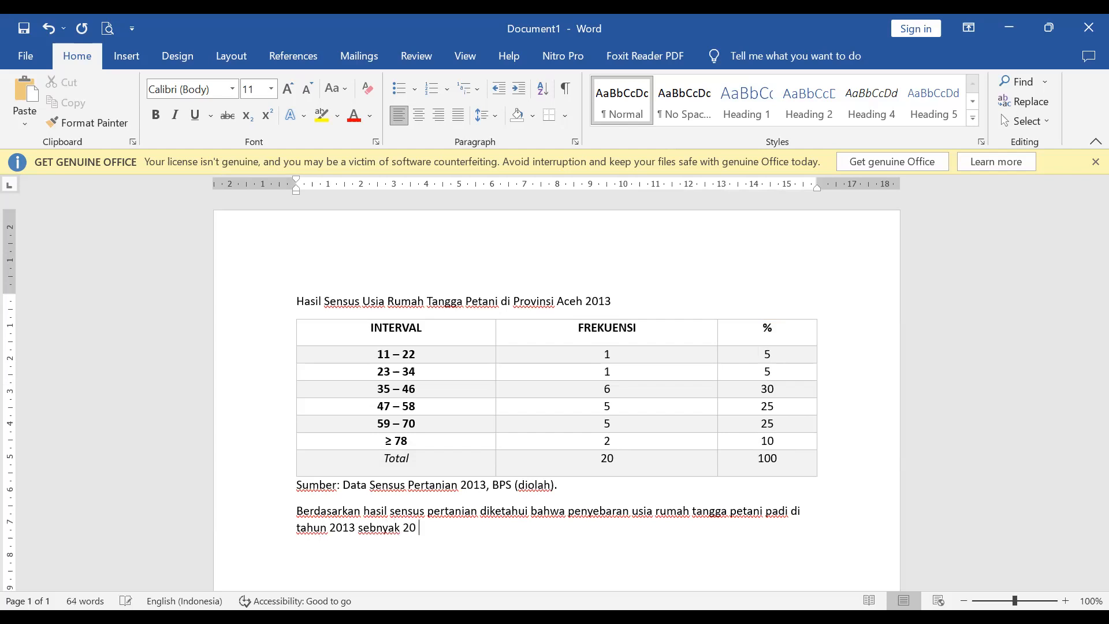
Extend the sentence with the dominant age class: "petani didominasi petani yang berumur 35 – 46 tahun atau 30%".
type(" petani didominasi ")
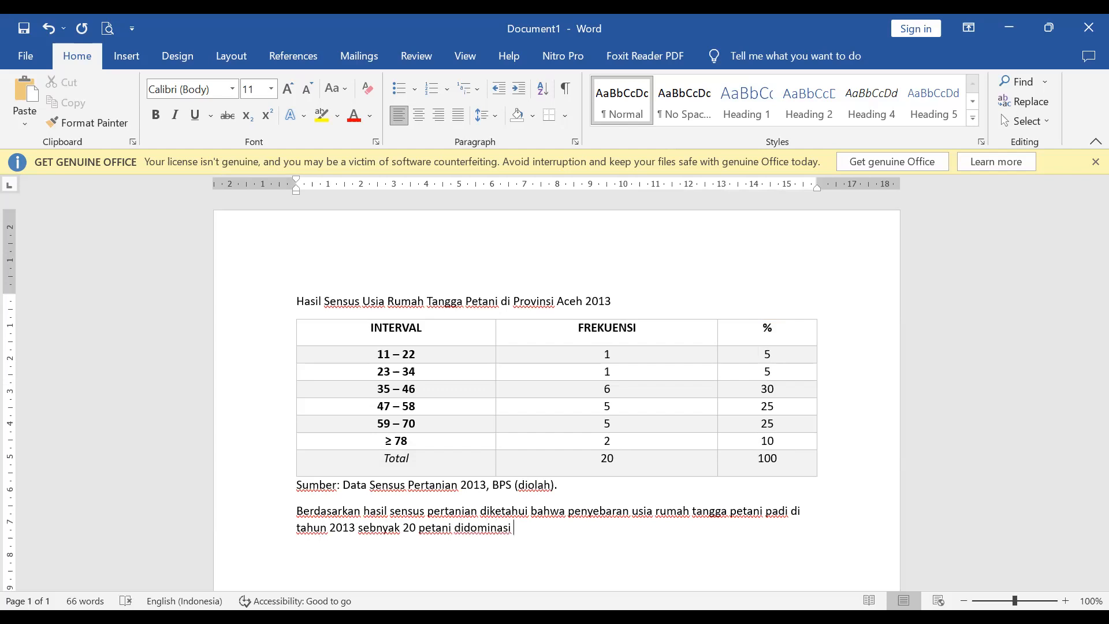
type("petani yang berumur")
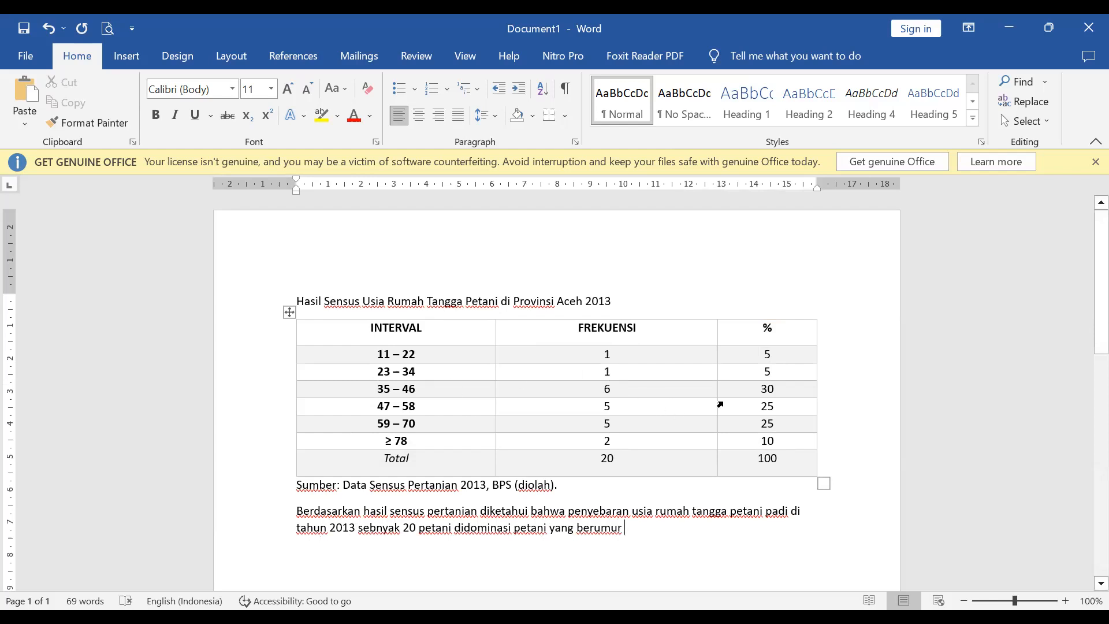
type("35")
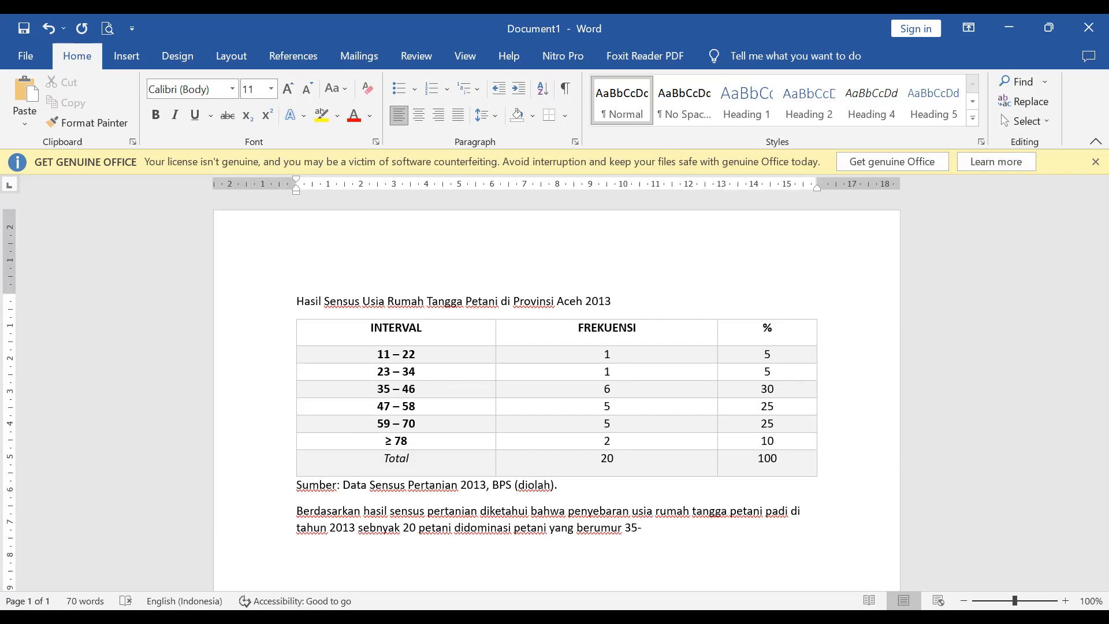
key("BackSpace")
type("- 46 tahun atau")
type("3")
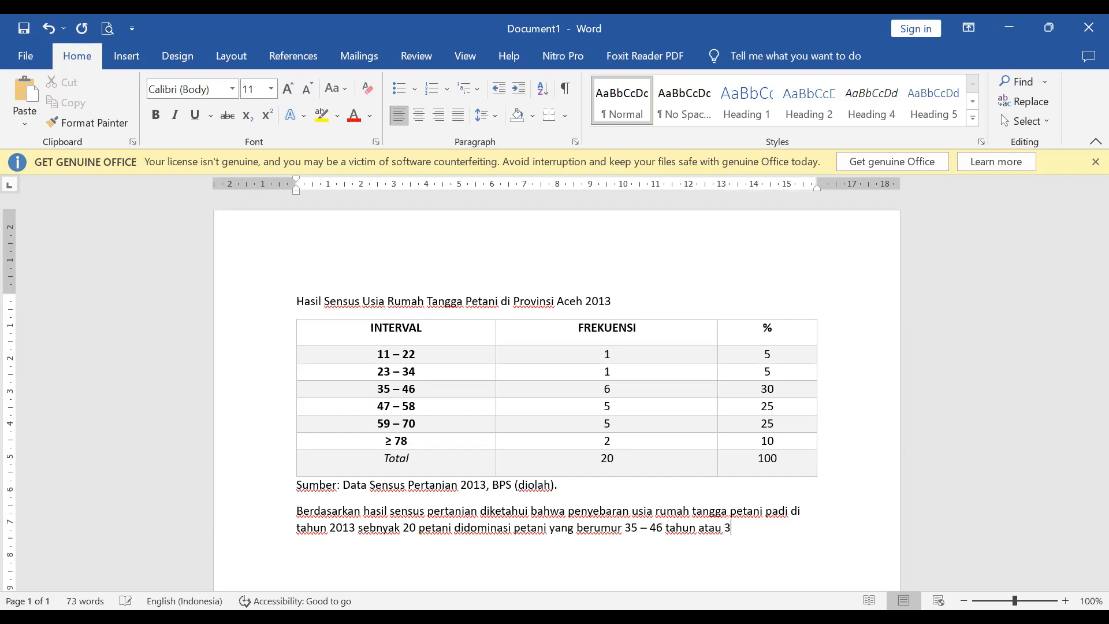
type("0%")
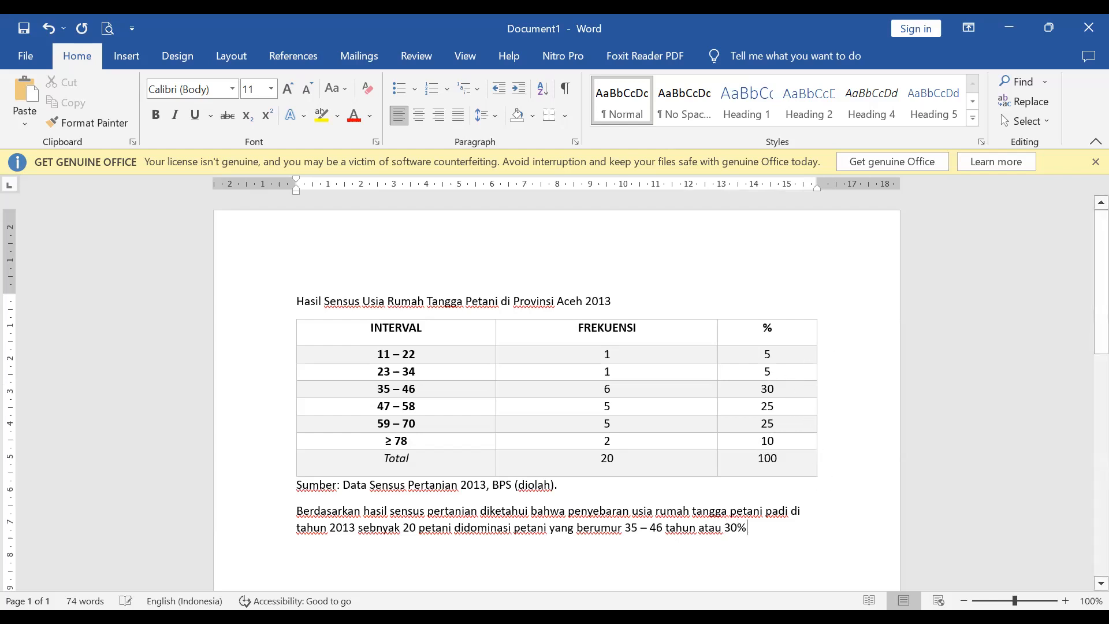
Finish the interpretation sentence with "dari 20 orang petani padi.".
type(" dari ")
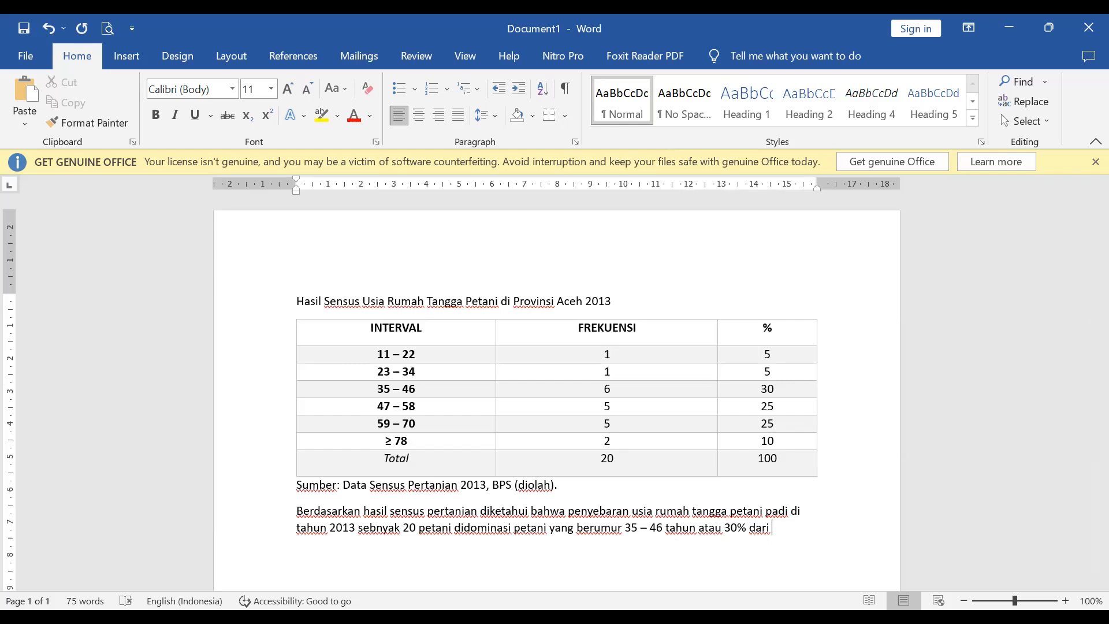
type("20 orang ")
type("petania")
key("BackSpace")
key("Left")
type("padi")
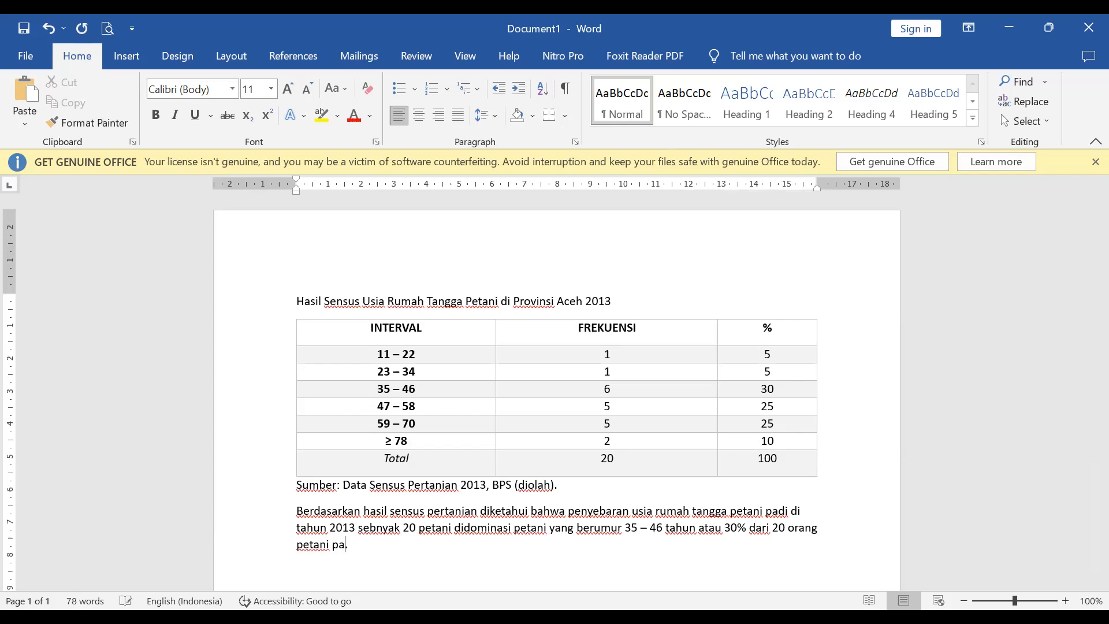